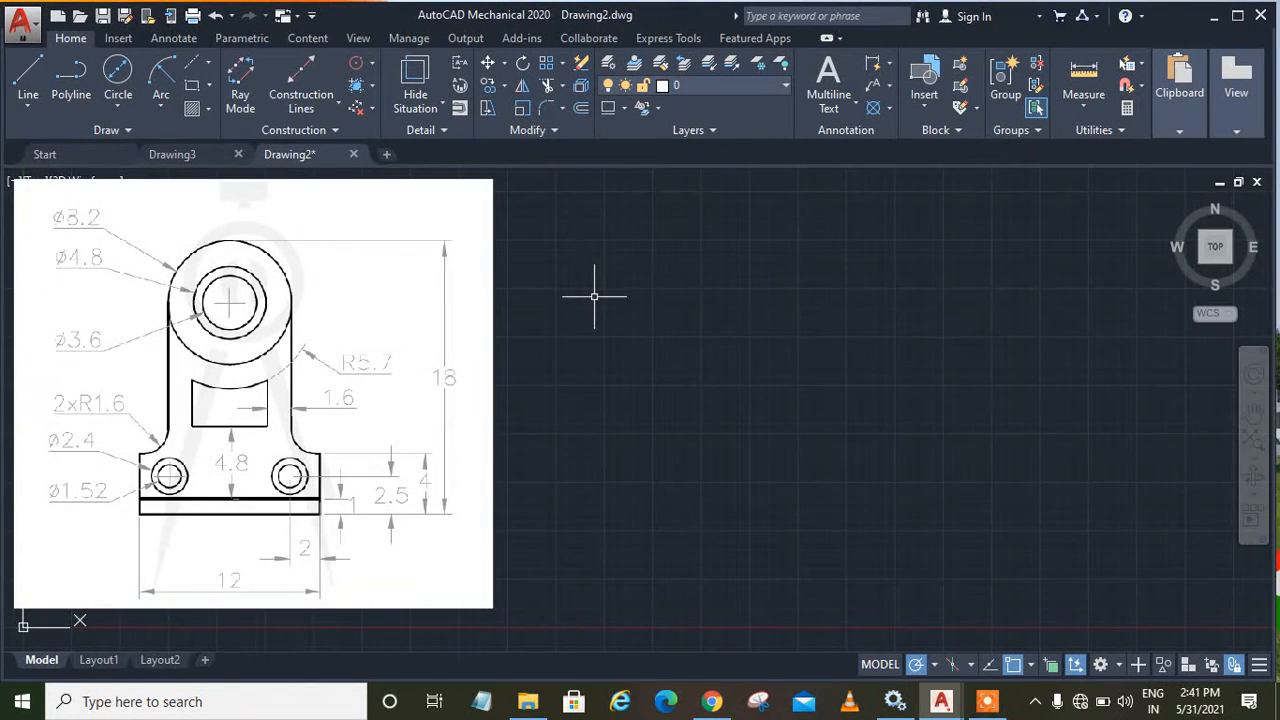
Step: Draw a 12-unit horizontal base line and a 4-unit vertical line up from its right end
click(25, 80)
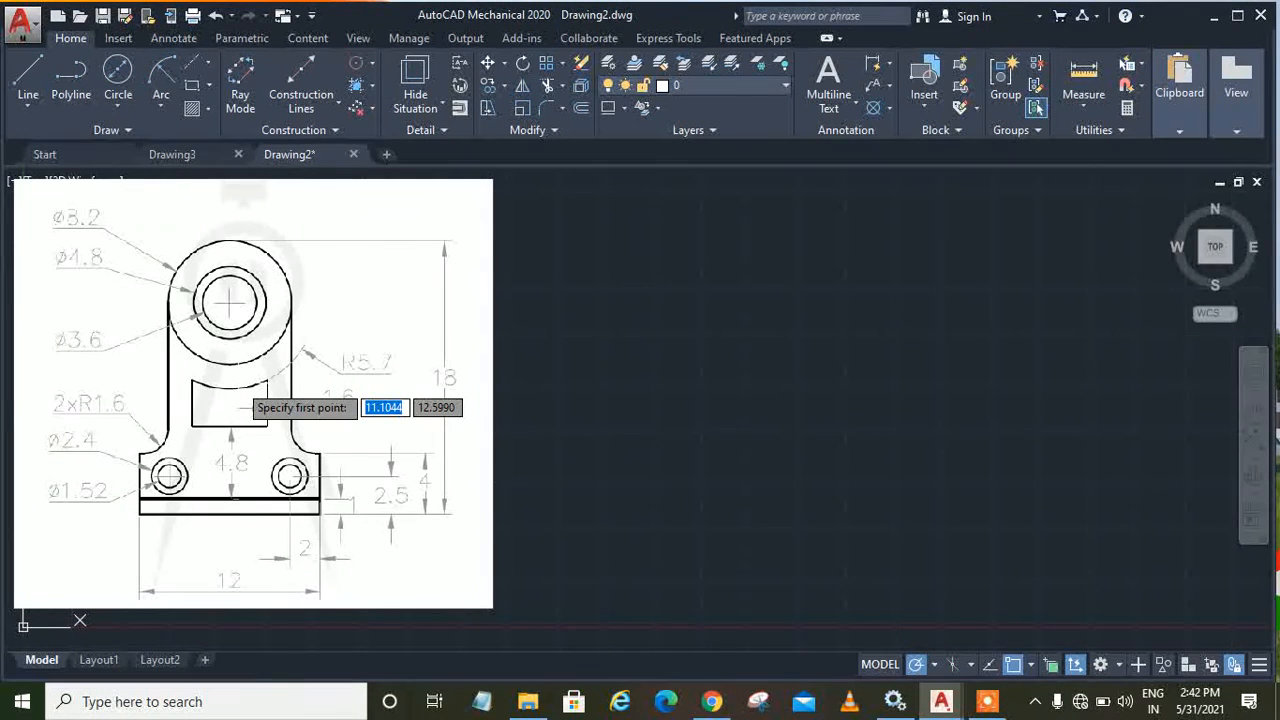
click(703, 604)
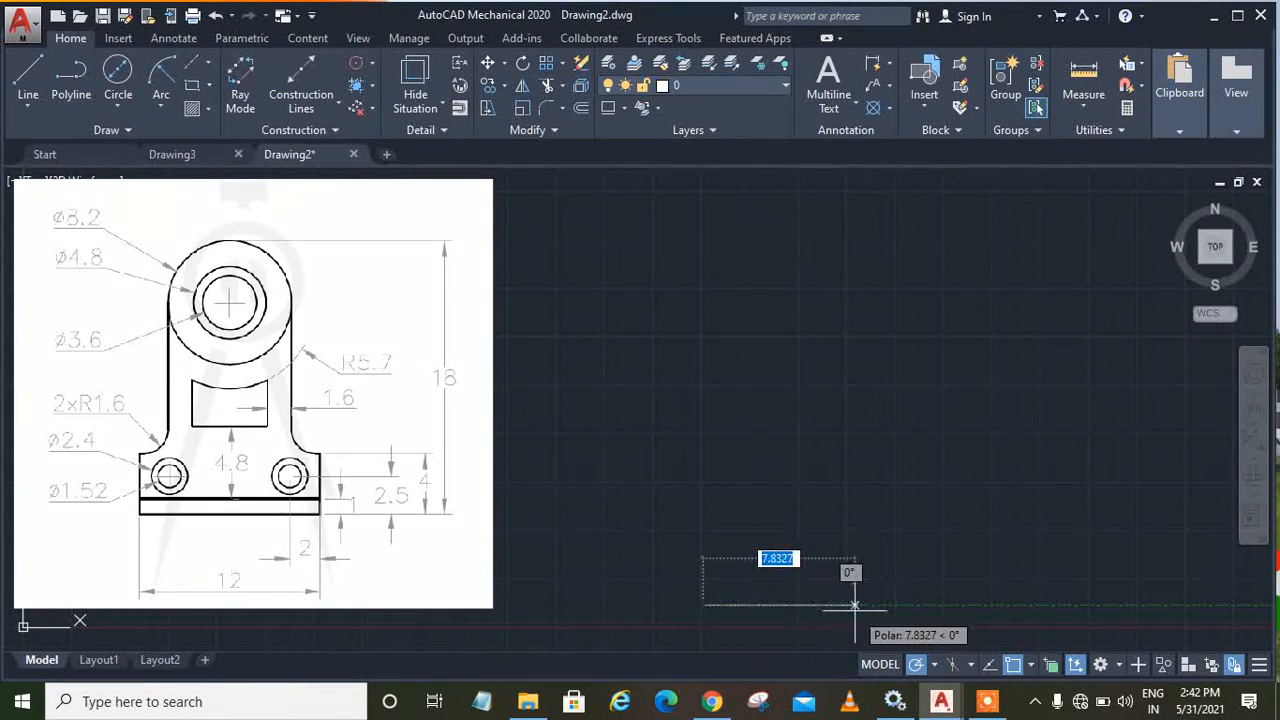
text(1)
click(921, 606)
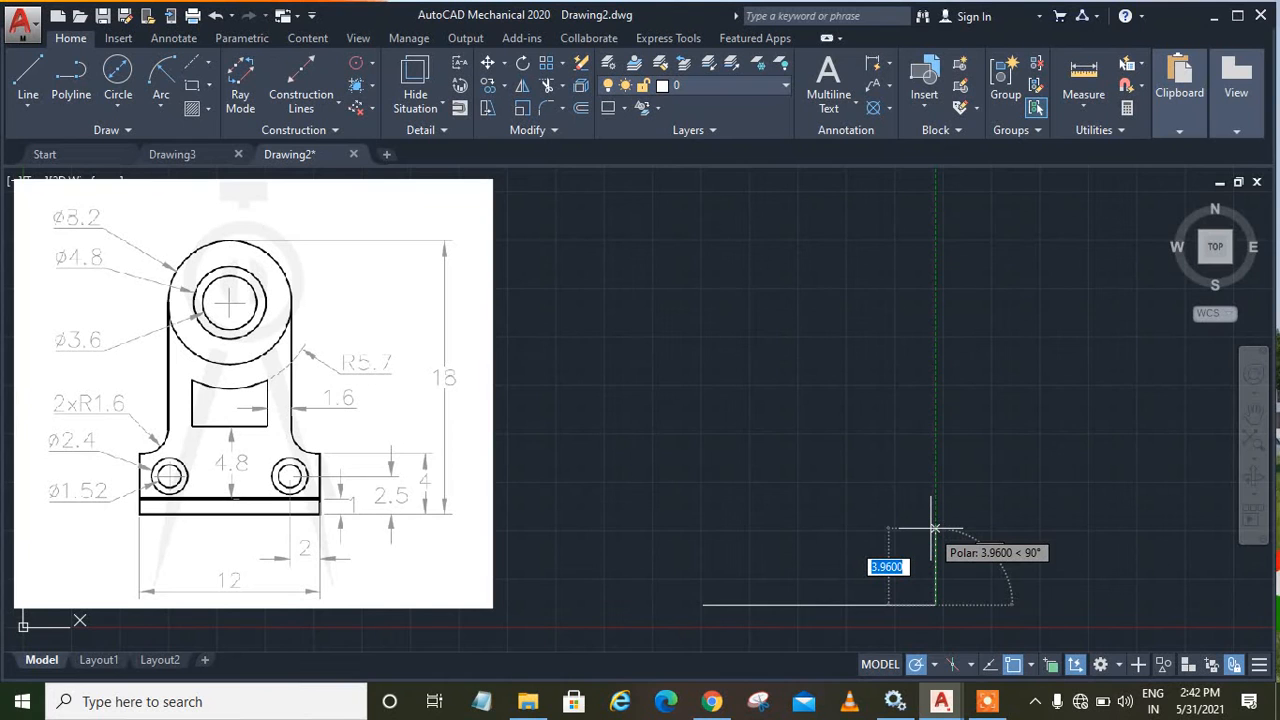
text(4)
key(Return)
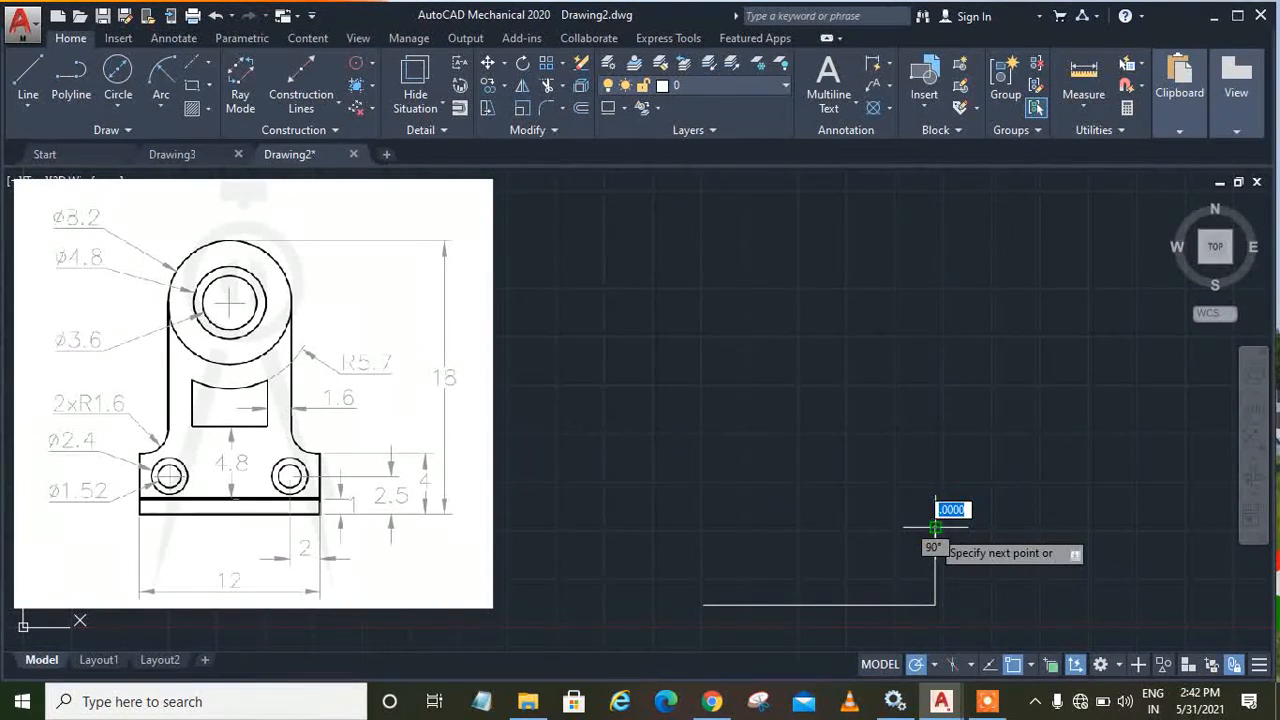
key(Return)
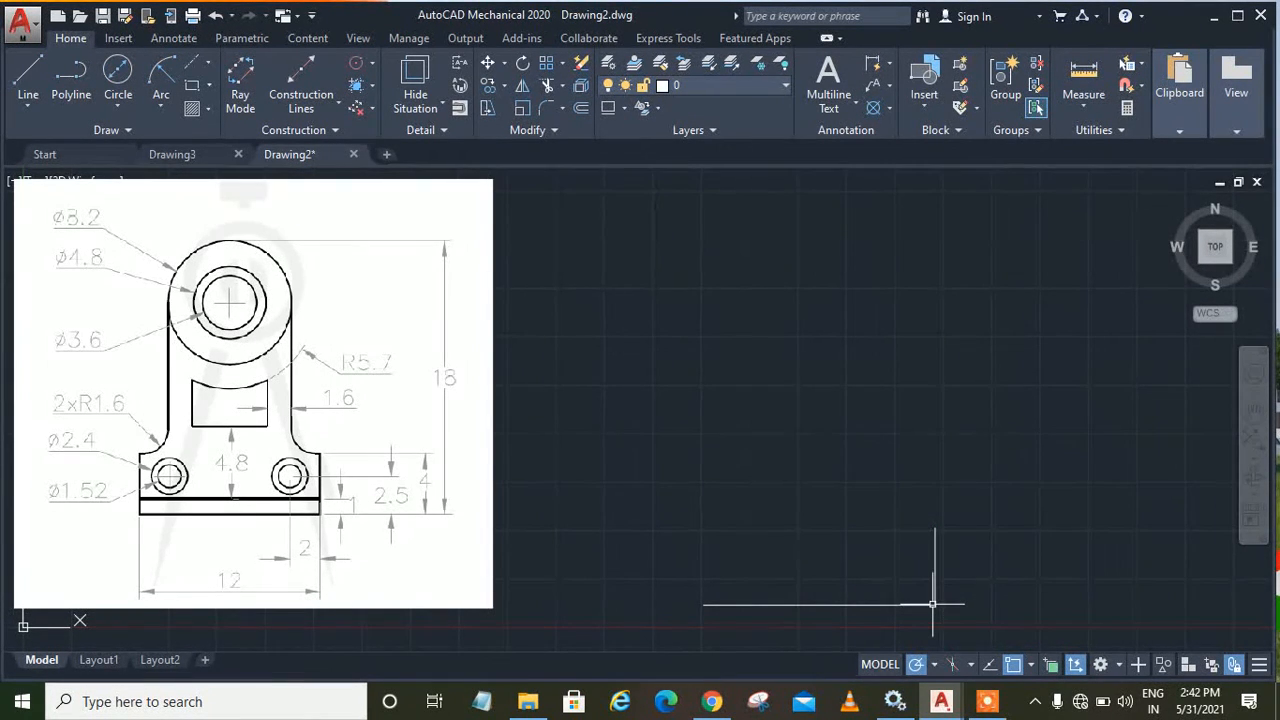
Step: Offset the short vertical edge 12 units to the left to form the base's opposite edge
click(22, 68)
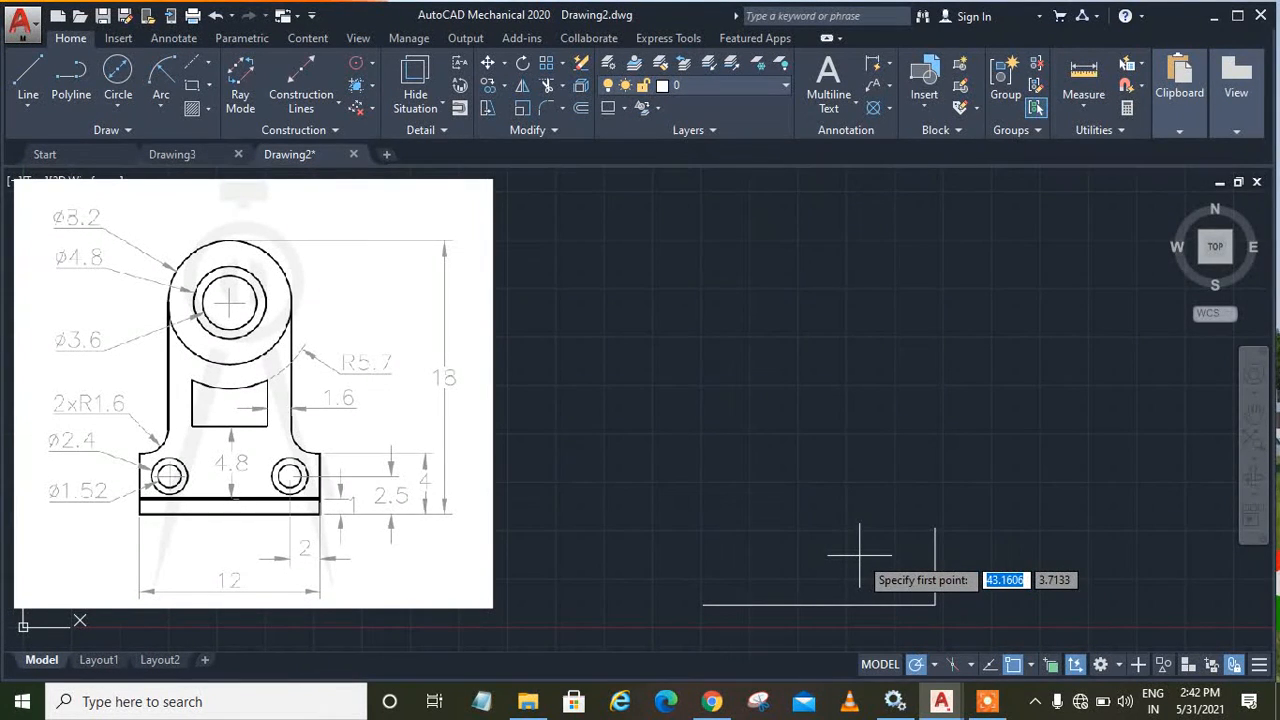
key(Escape)
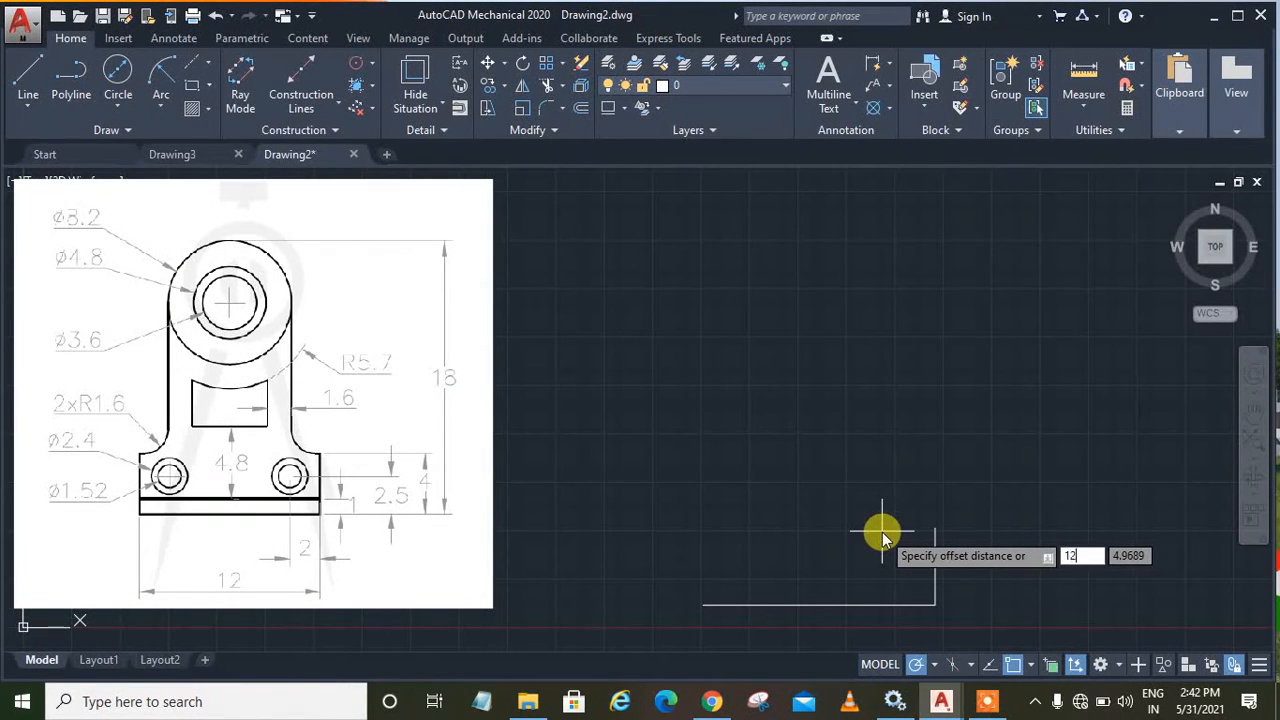
key(Return)
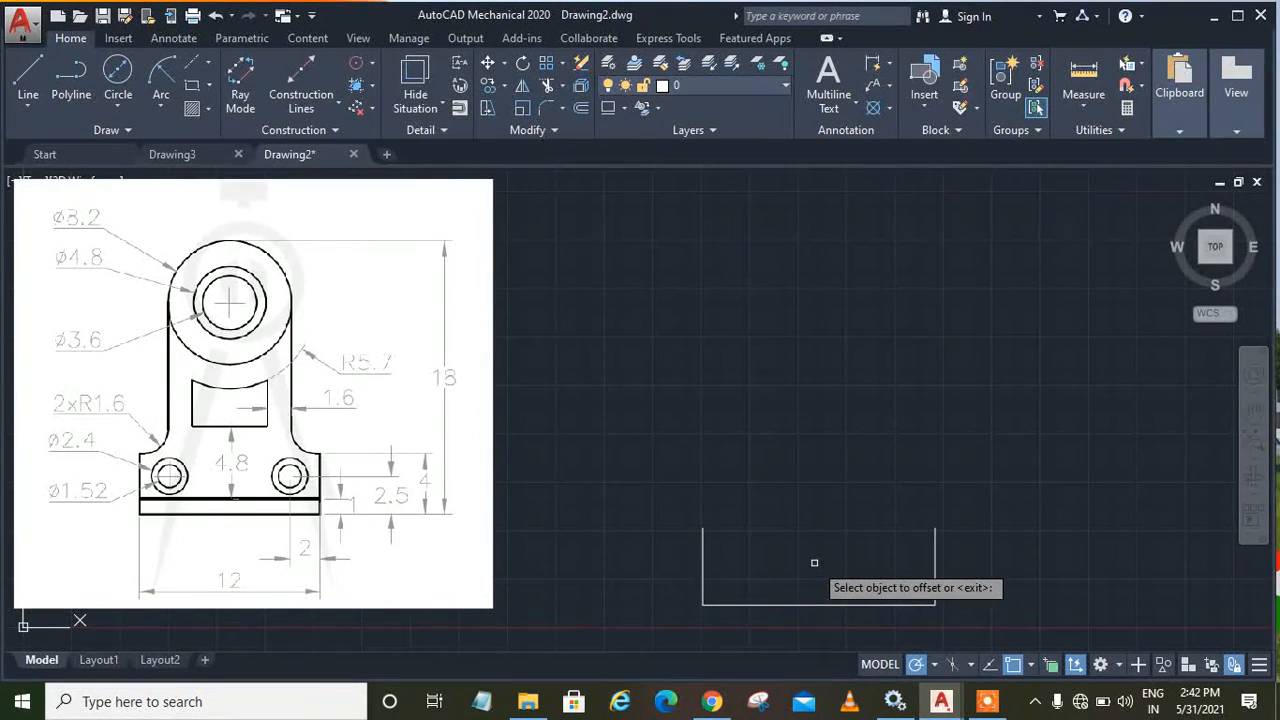
key(Escape)
Step: Draw an 18-unit vertical centre line upward from the midpoint of the base line
click(21, 88)
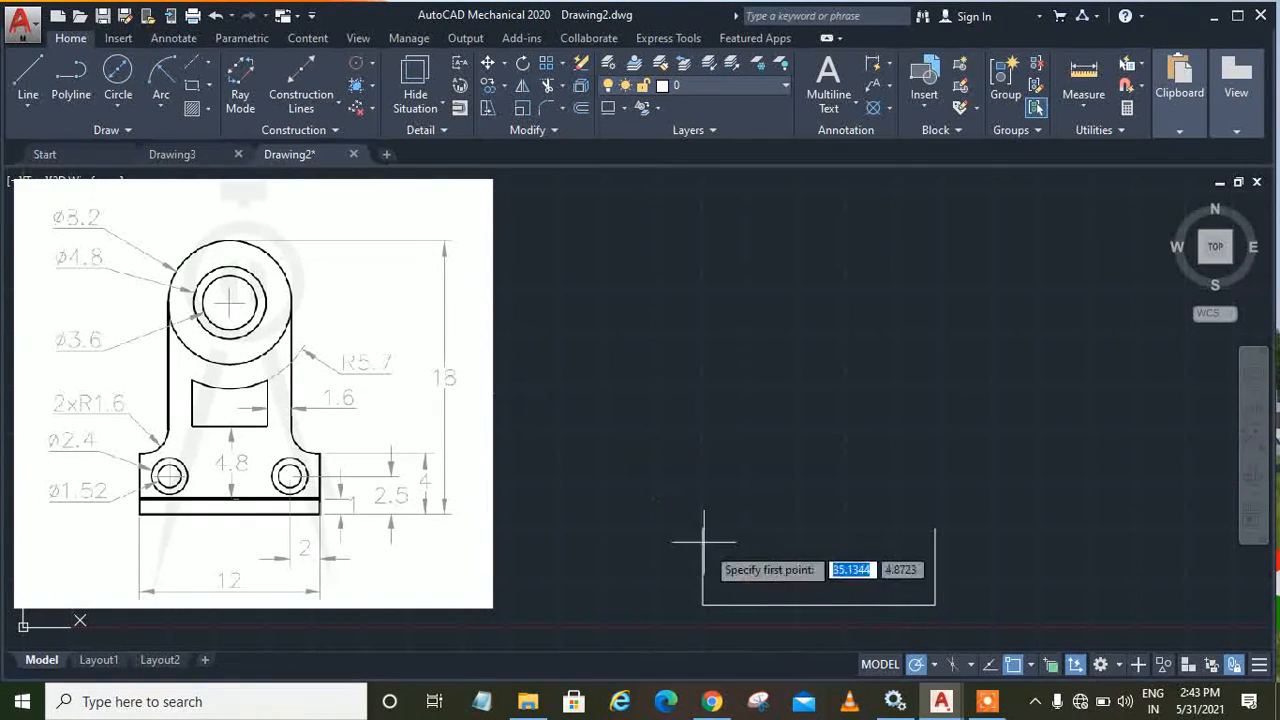
click(819, 605)
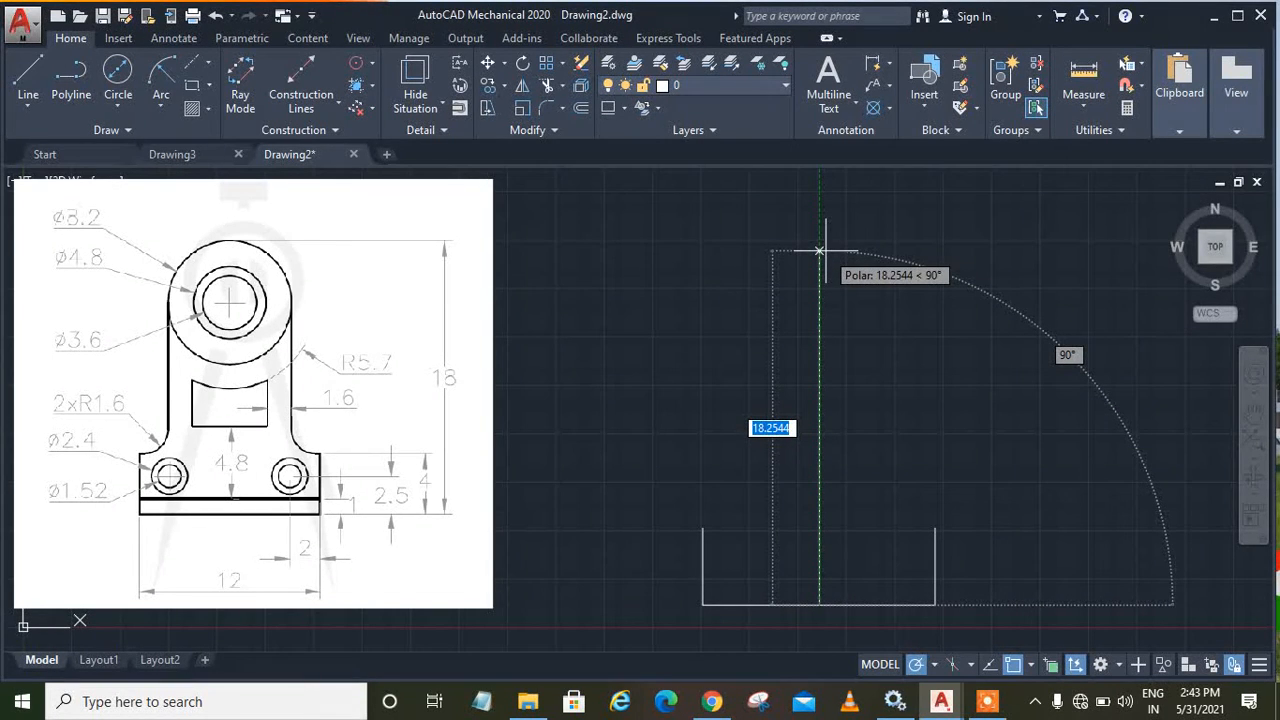
text(18)
key(Return)
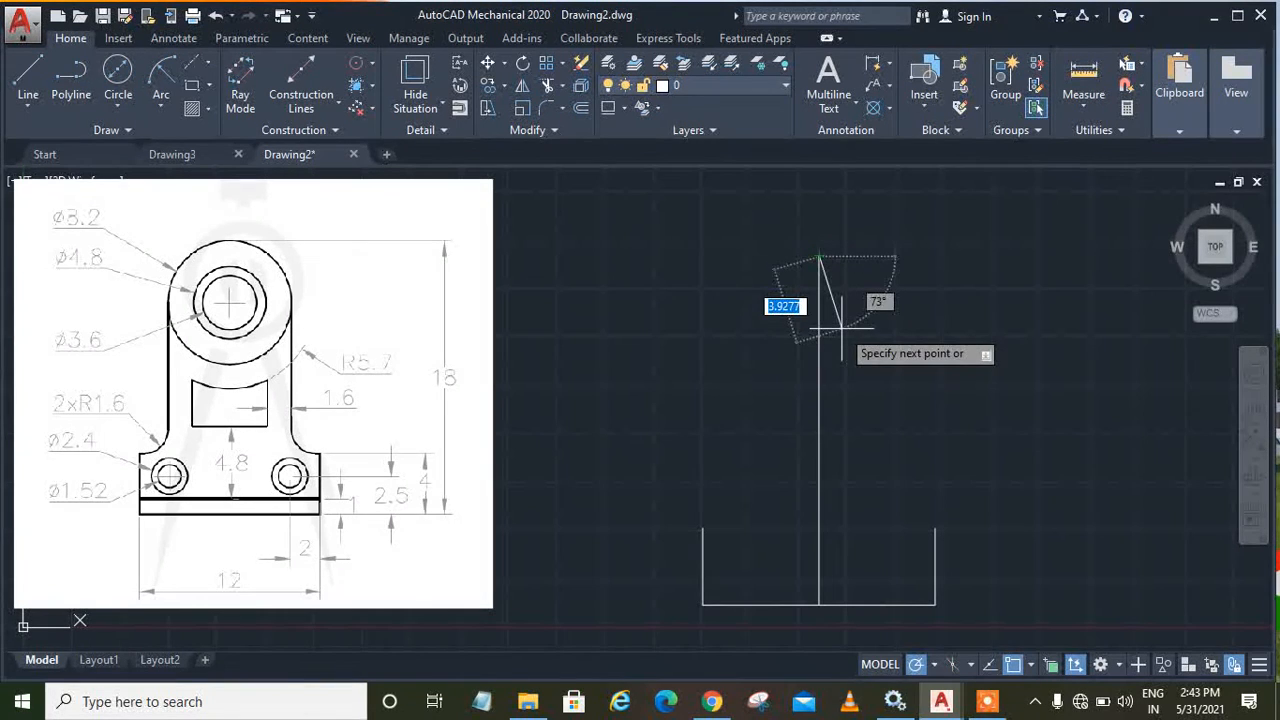
key(Return)
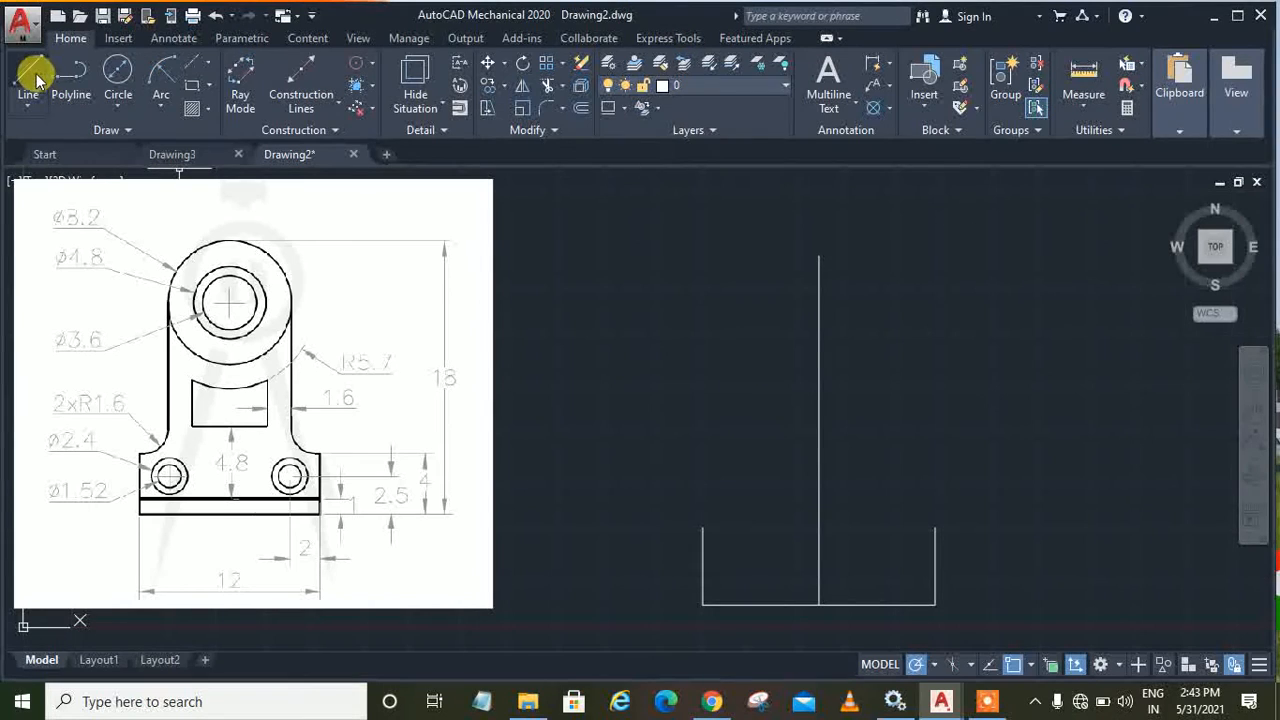
Step: Offset the vertical centre line 4.1 units to both sides
click(584, 108)
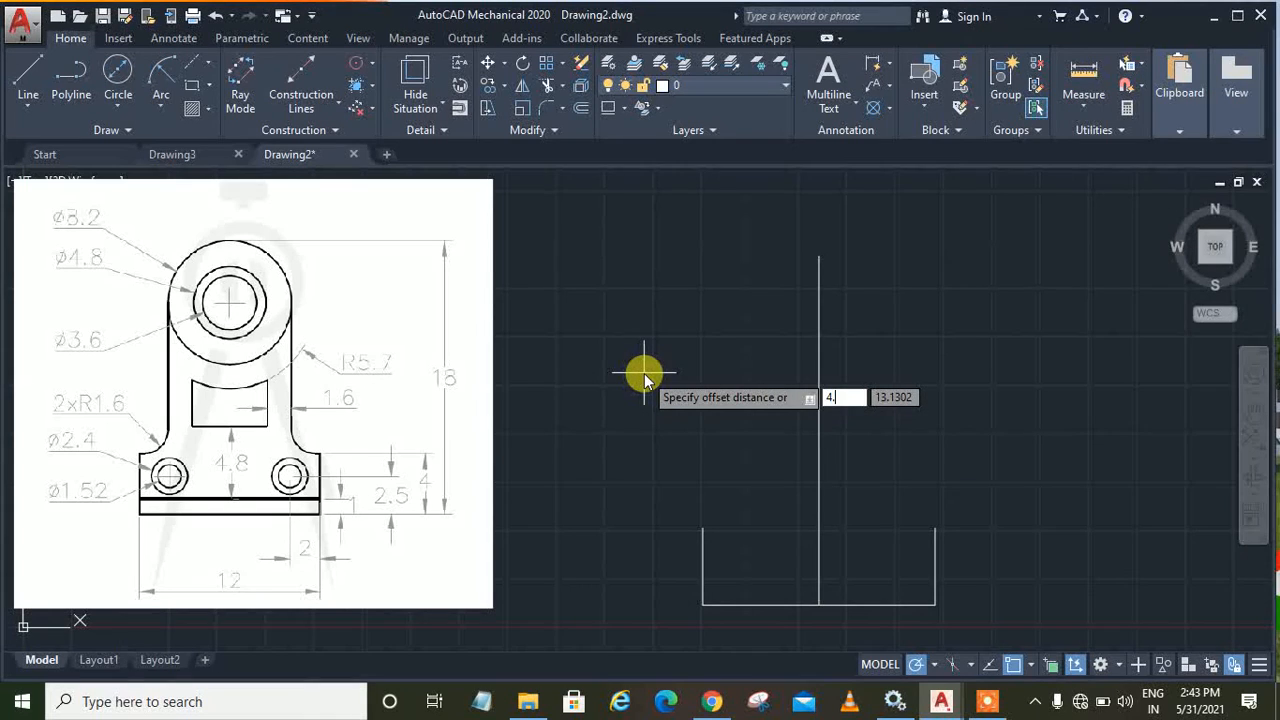
key(Return)
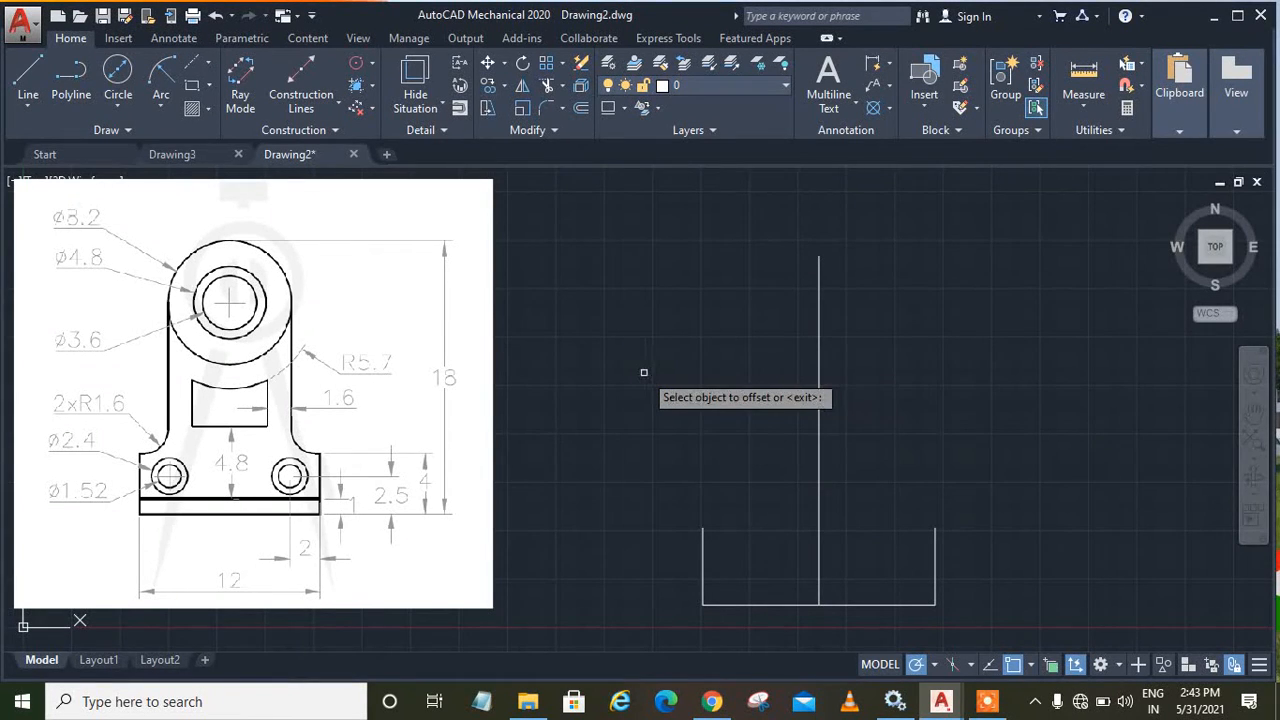
click(576, 116)
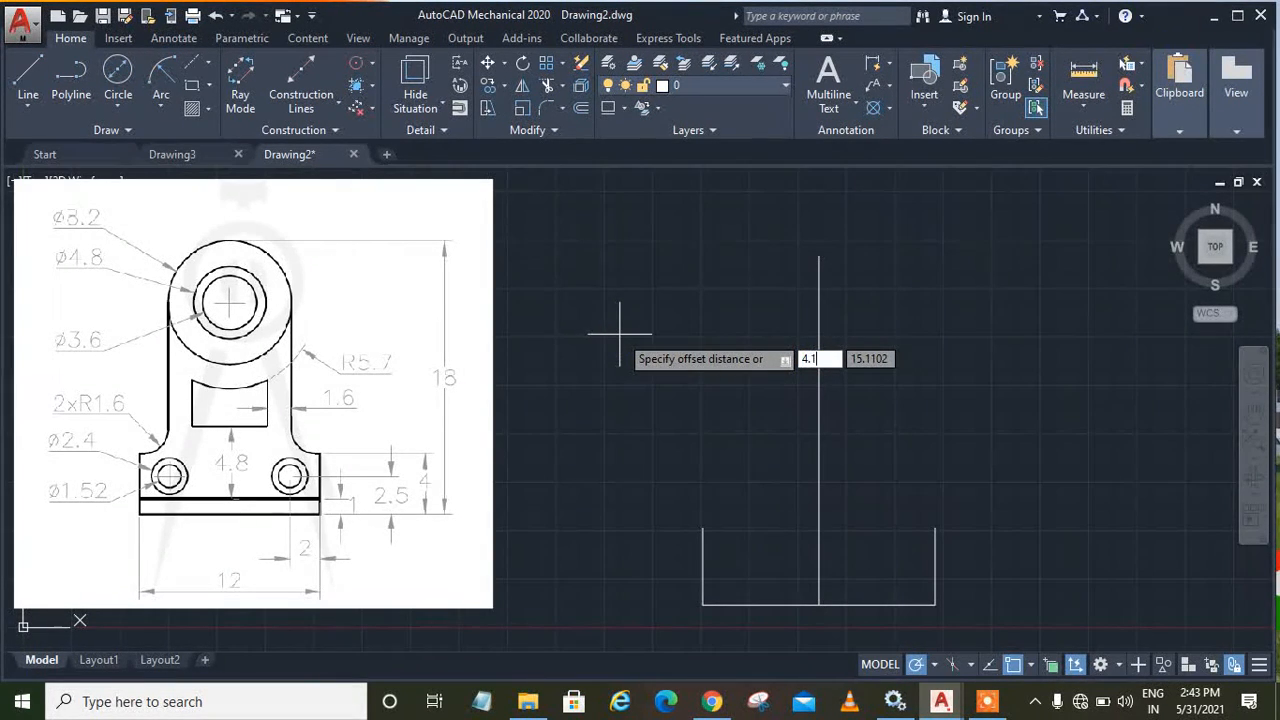
key(Return)
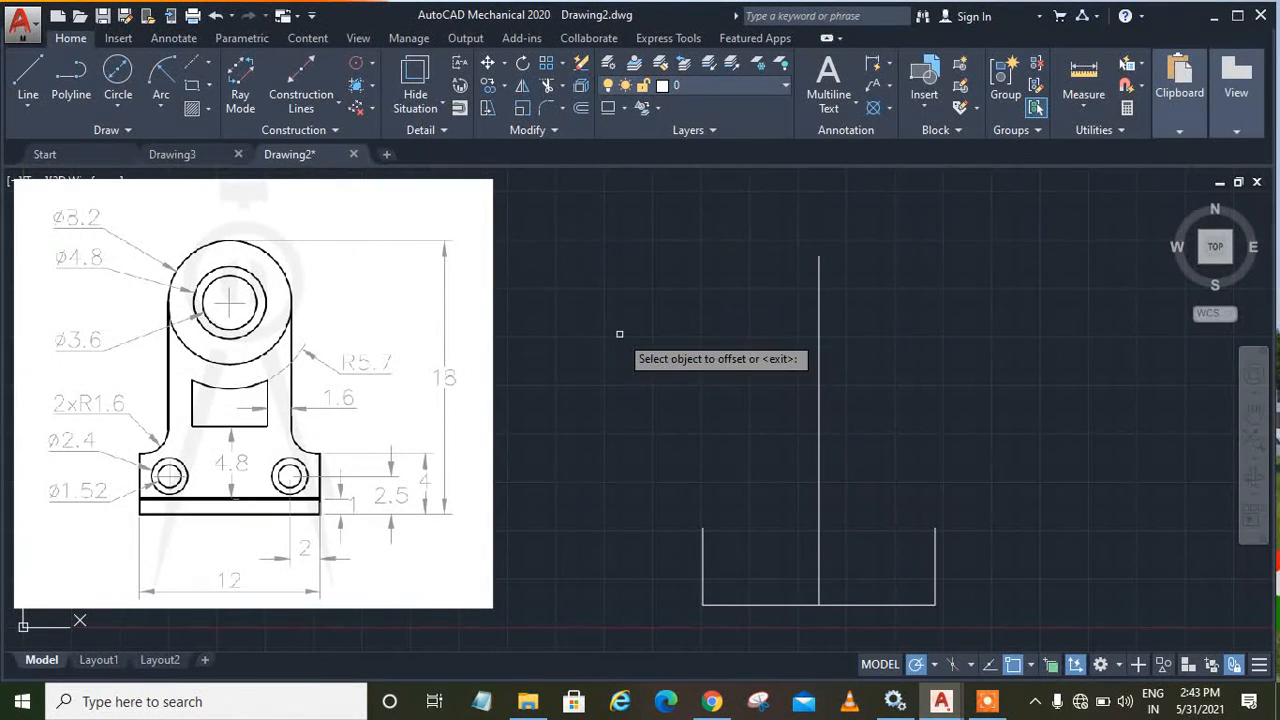
click(820, 384)
click(773, 382)
click(817, 348)
click(880, 358)
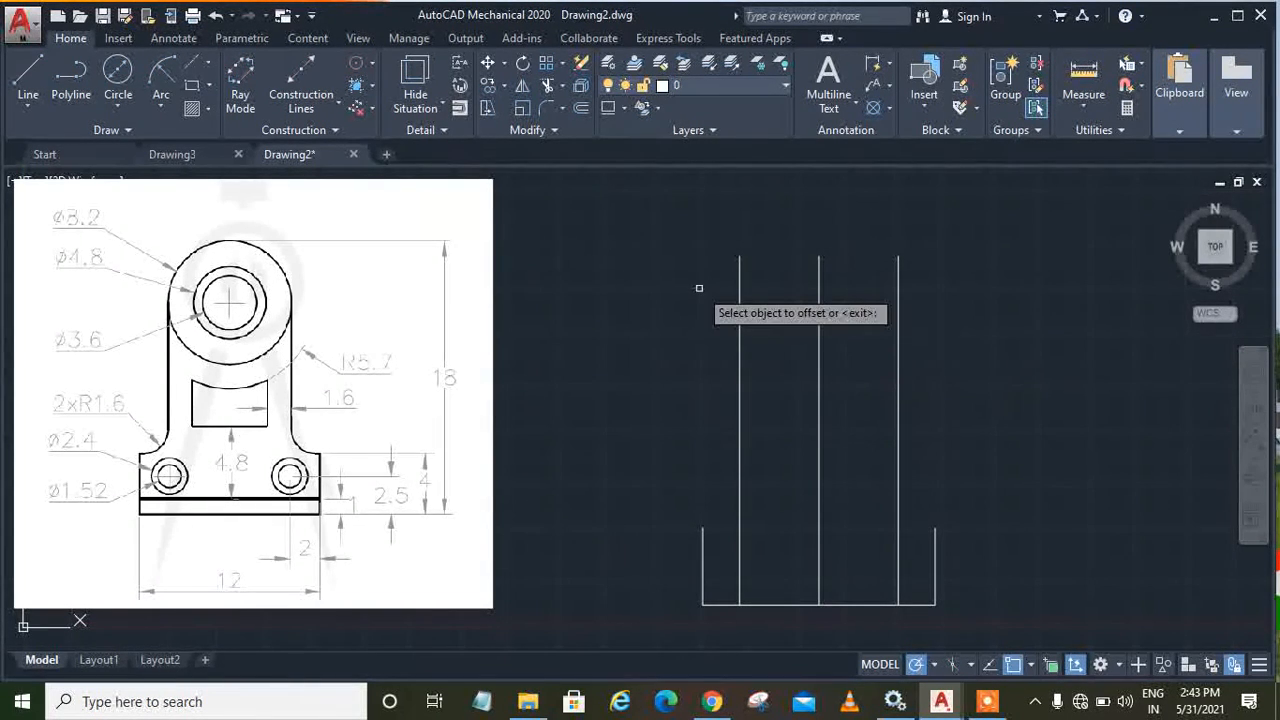
Step: Draw a horizontal line joining the upper ends of the two outer long vertical lines
click(31, 77)
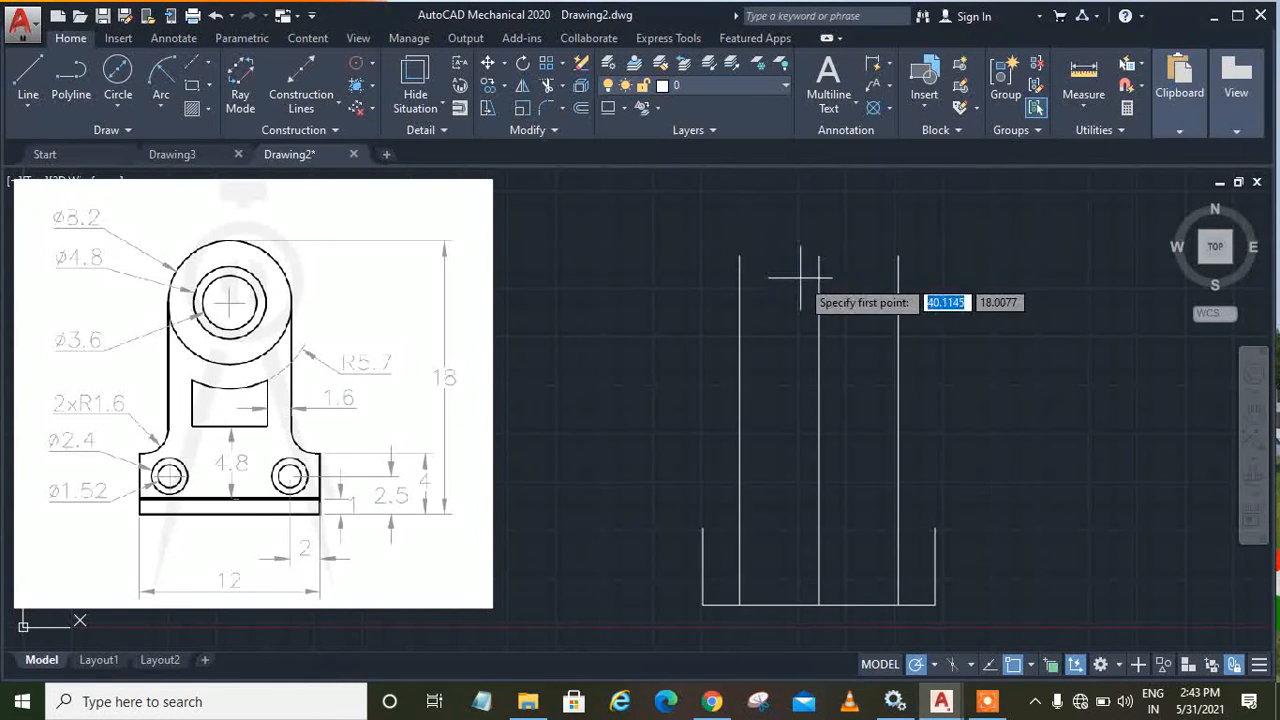
click(740, 256)
click(898, 256)
key(Escape)
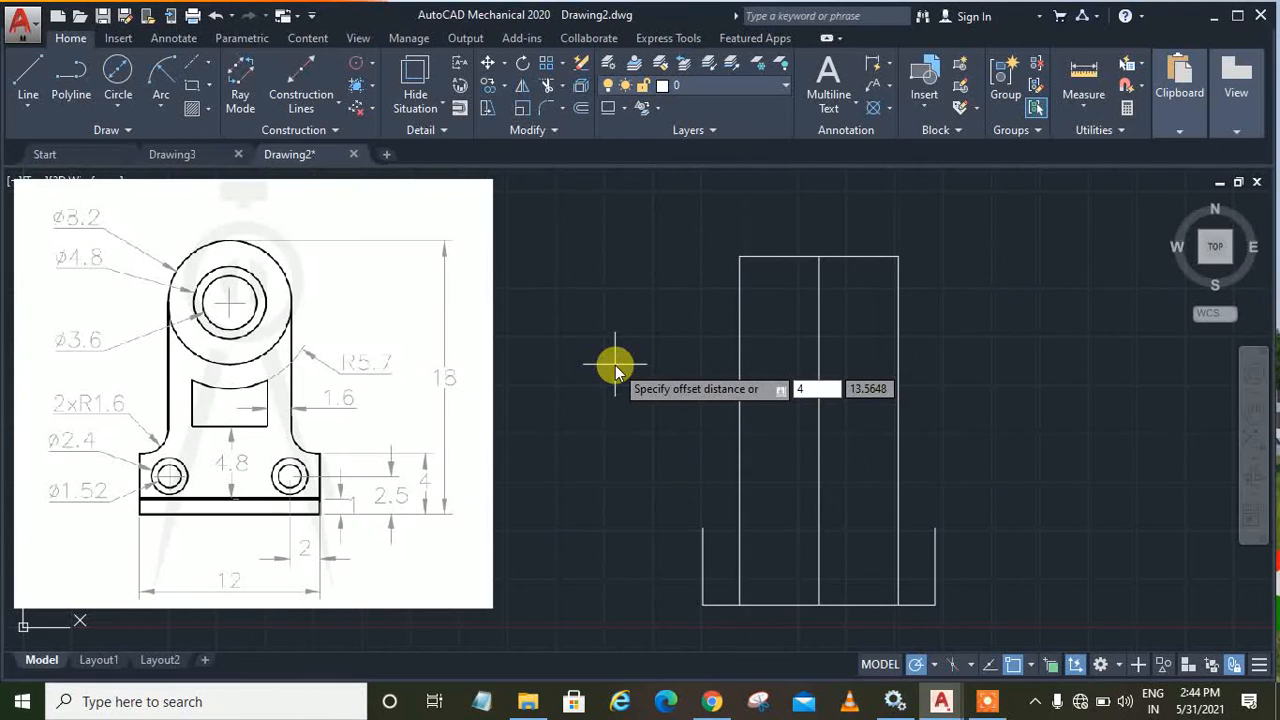
Step: Offset the upper horizontal line downward by 4.1 units, and offset the resulting line by the same distance again
key(Return)
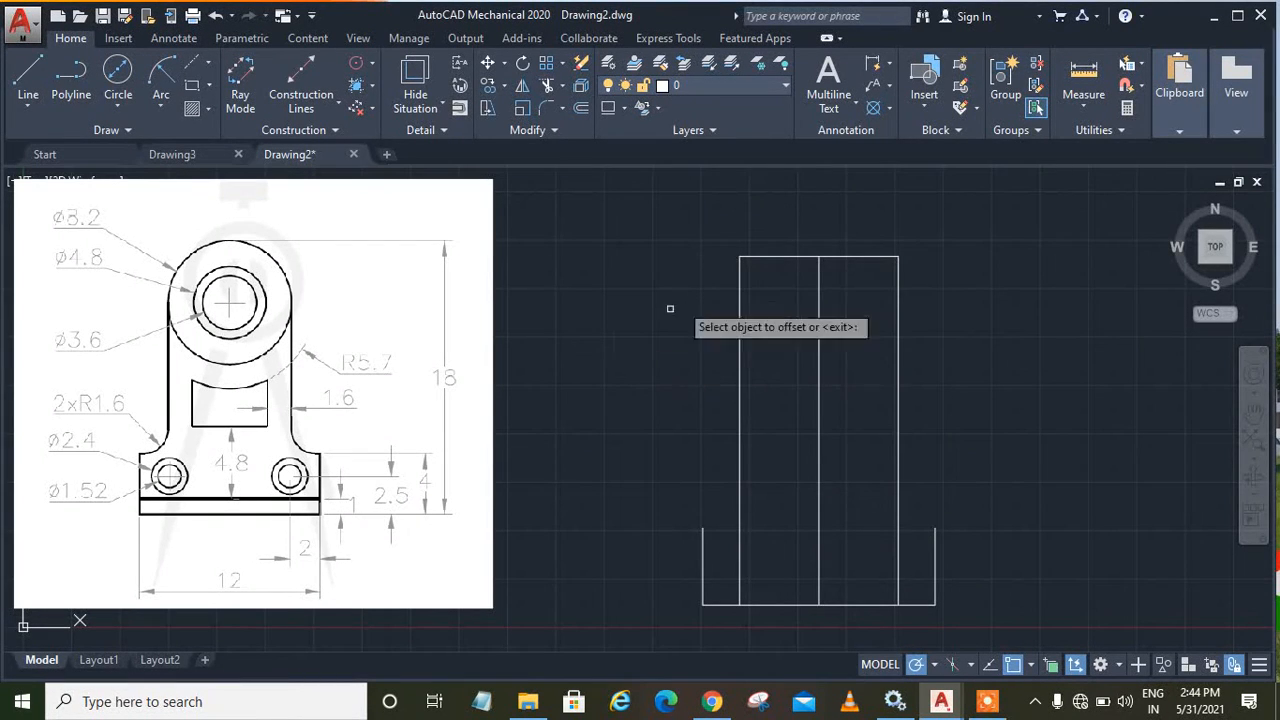
click(780, 257)
click(788, 308)
click(799, 336)
click(776, 388)
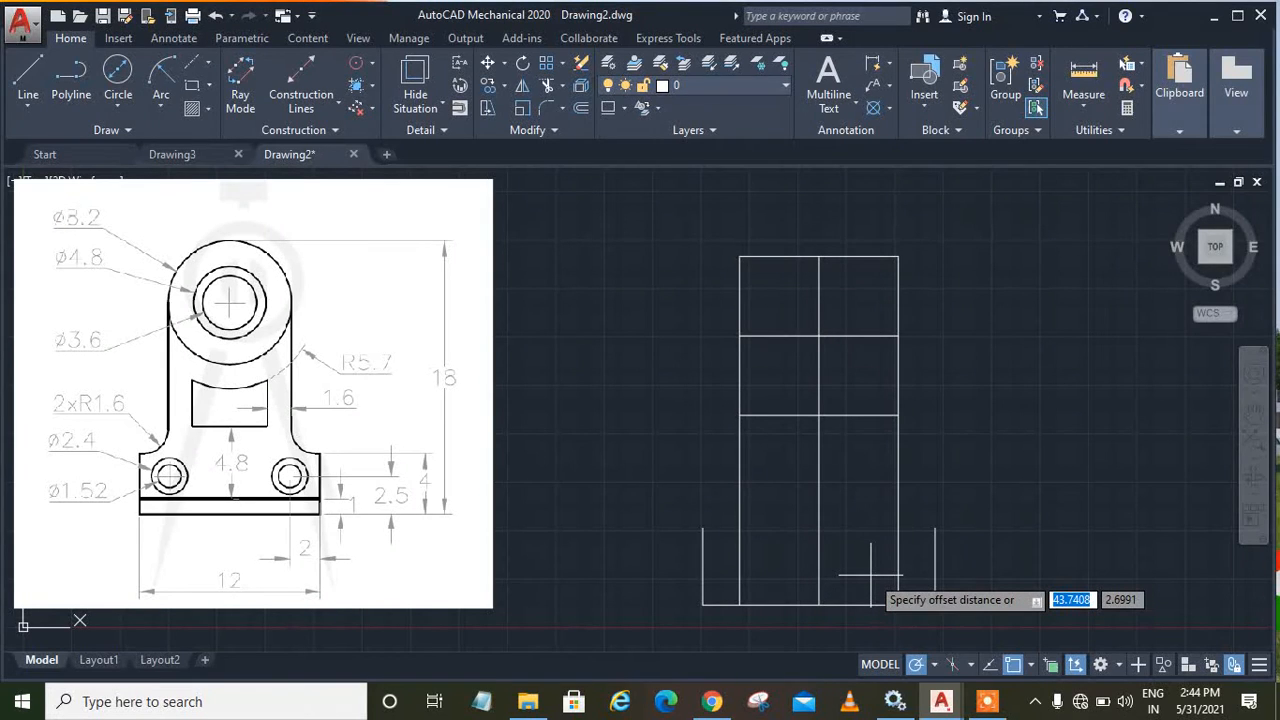
Step: Offset the base line 1 unit upward
key(Return)
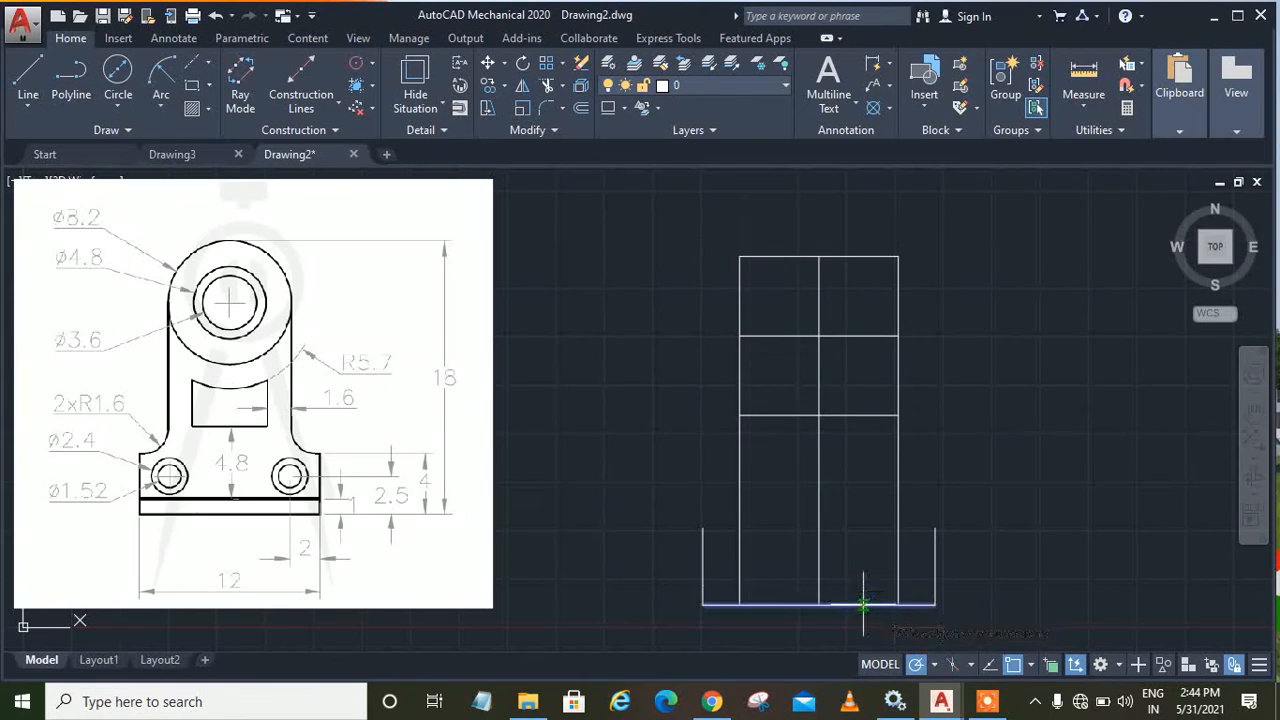
click(866, 605)
click(860, 585)
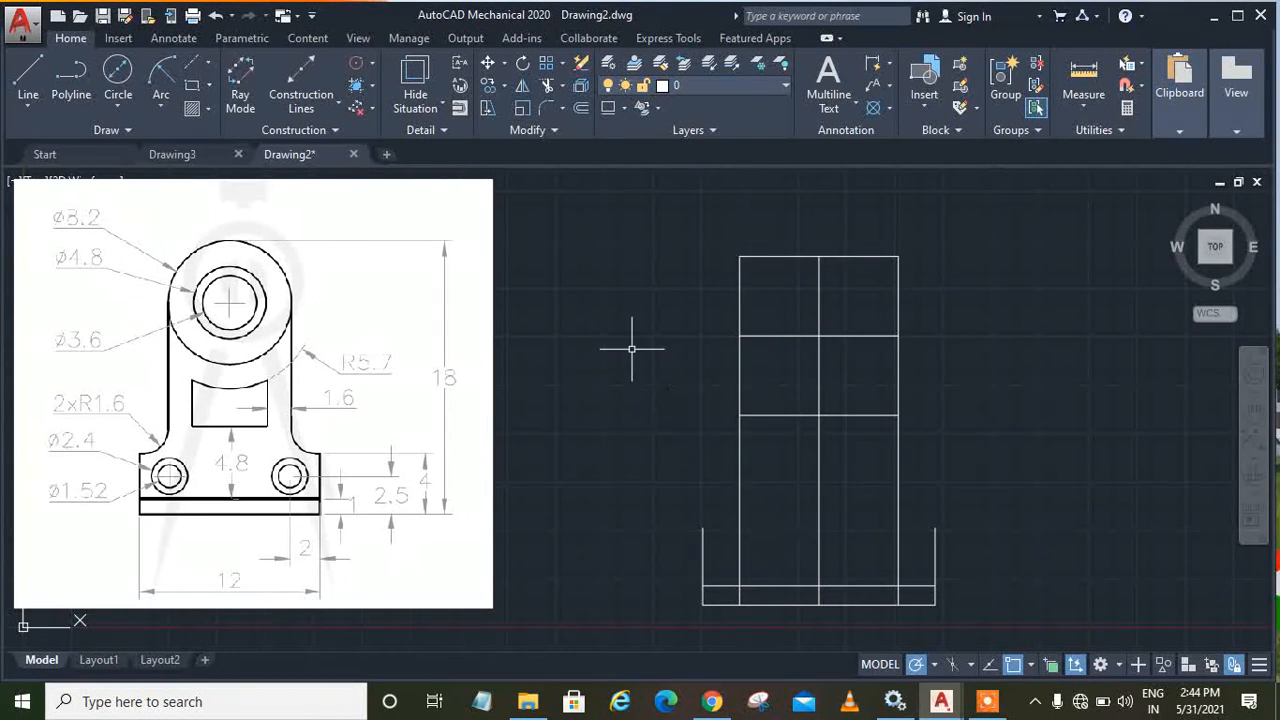
Step: Offset the short right edge of the base 2 units inward
click(581, 108)
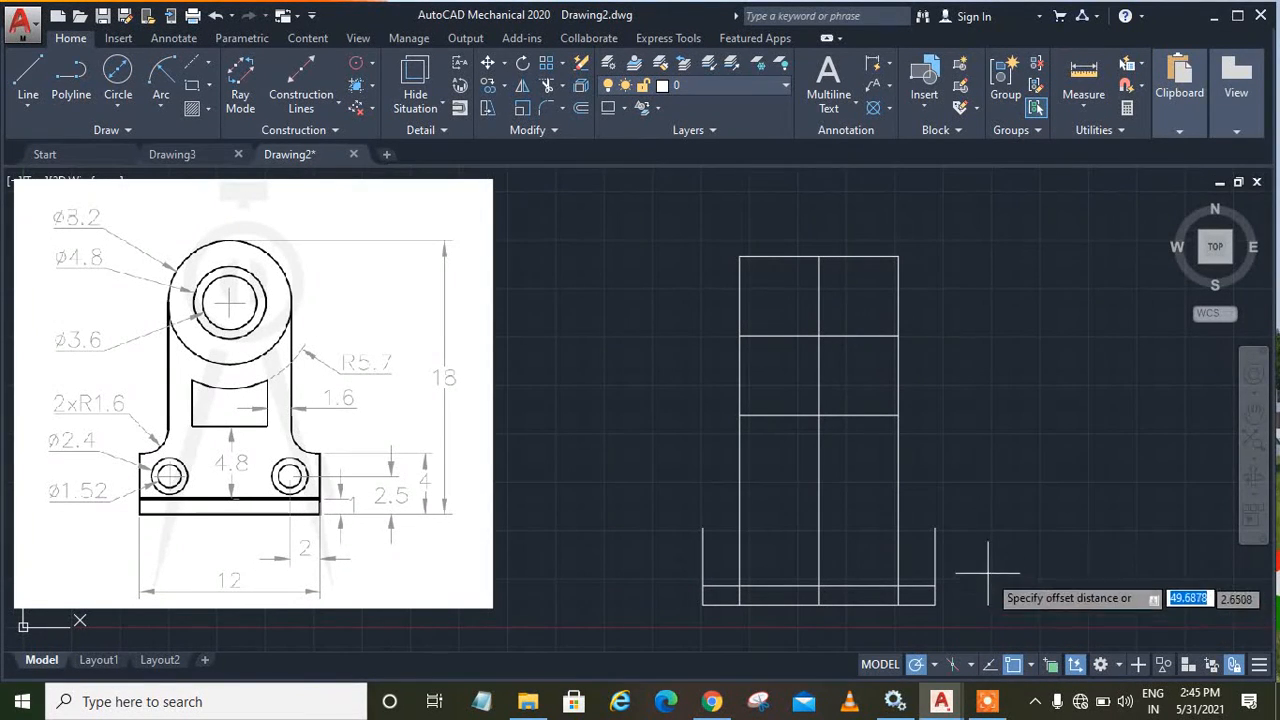
key(Return)
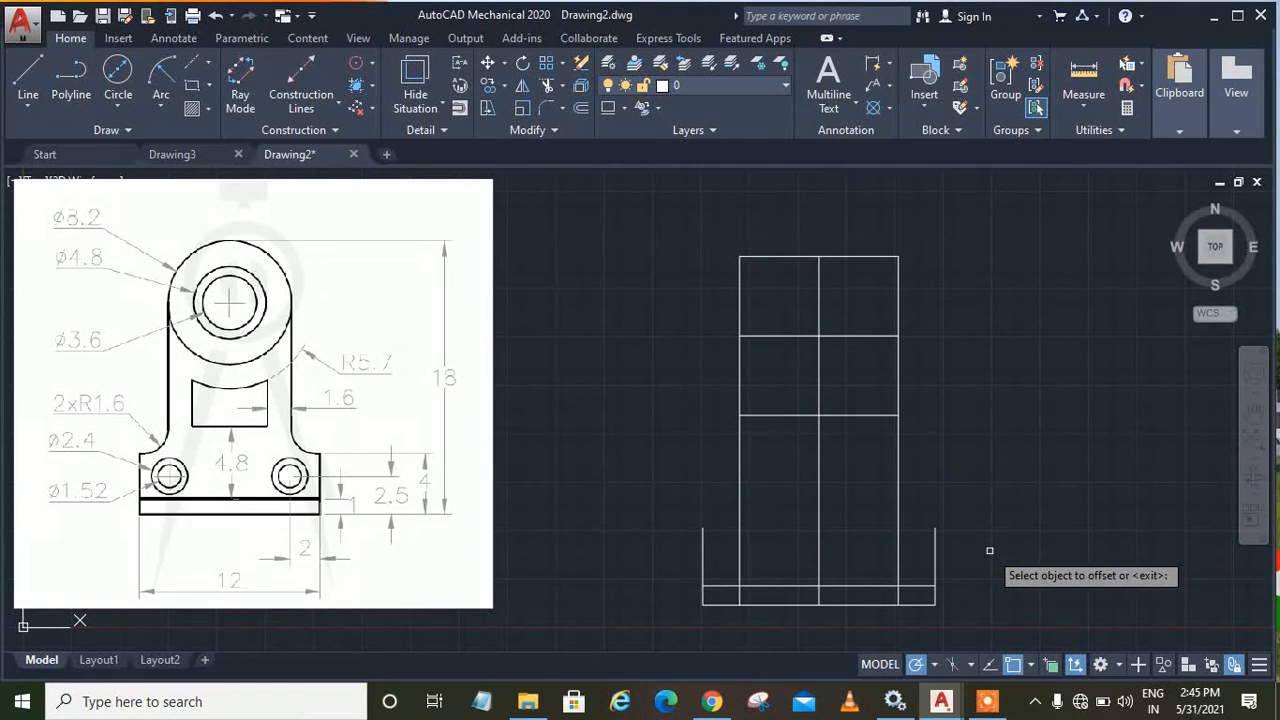
click(935, 558)
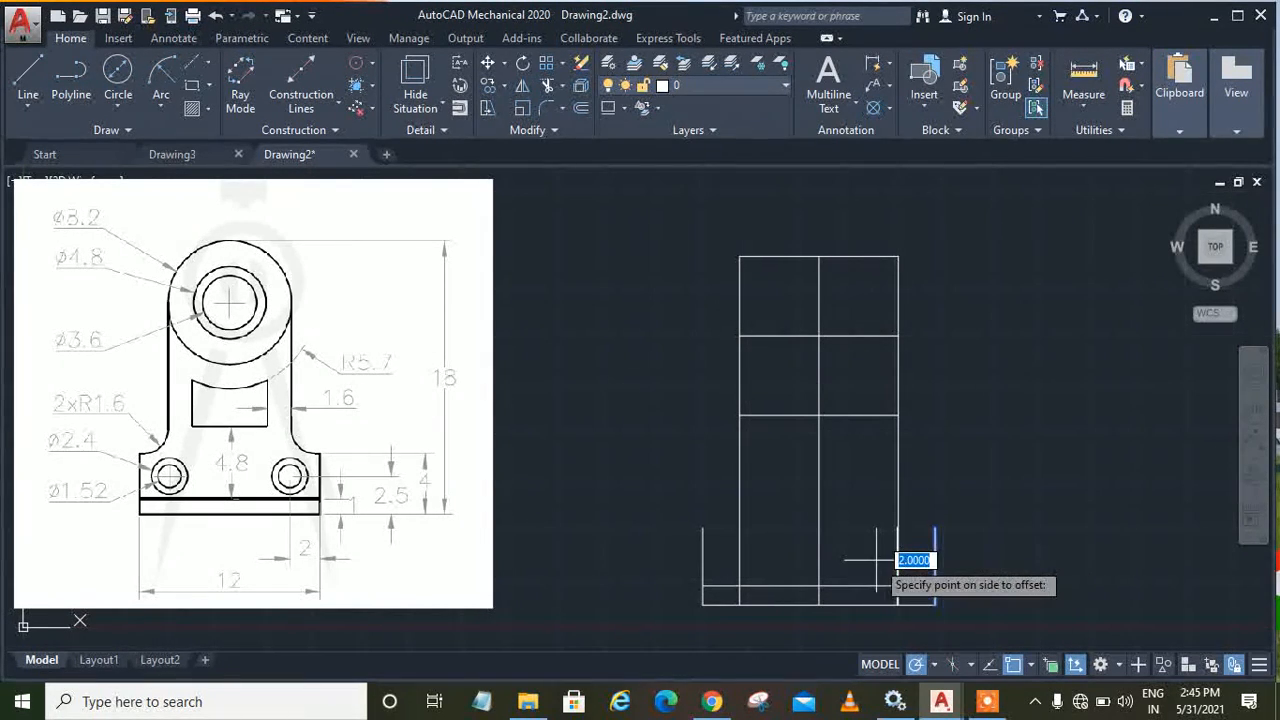
click(931, 559)
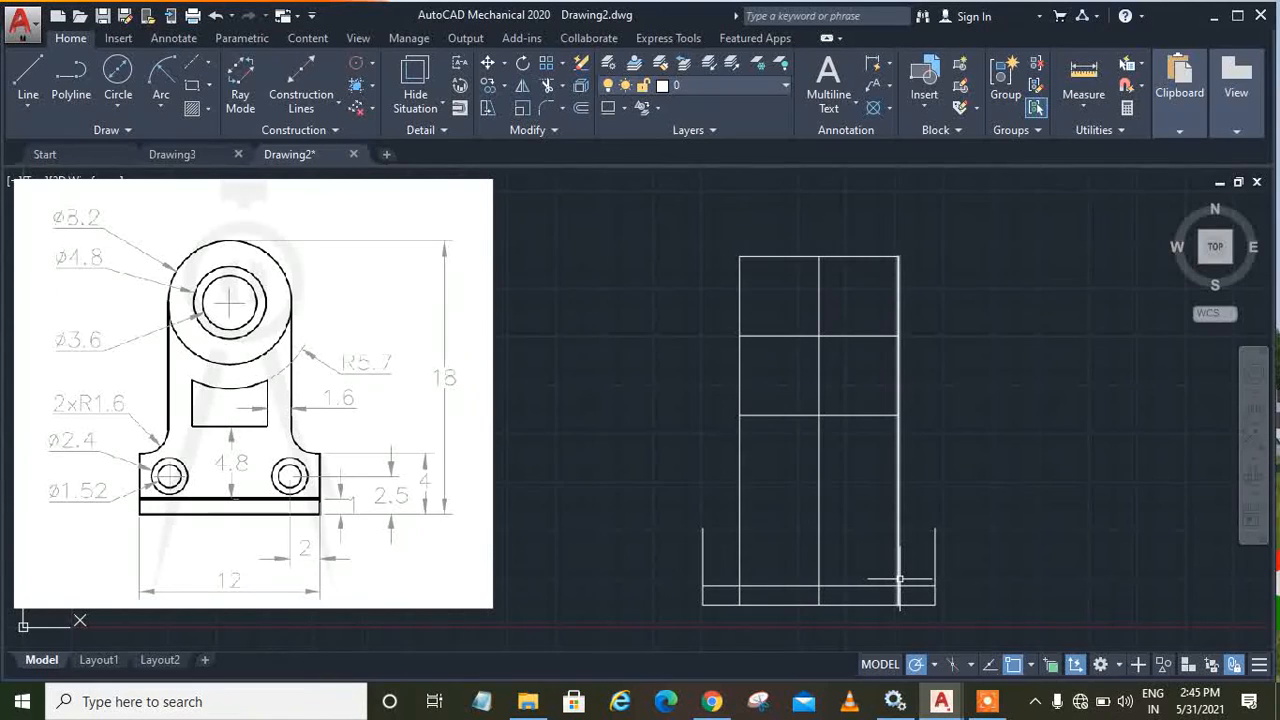
Step: Offset the base line 2.5 units upward to mark the height of the small hole centres
click(582, 111)
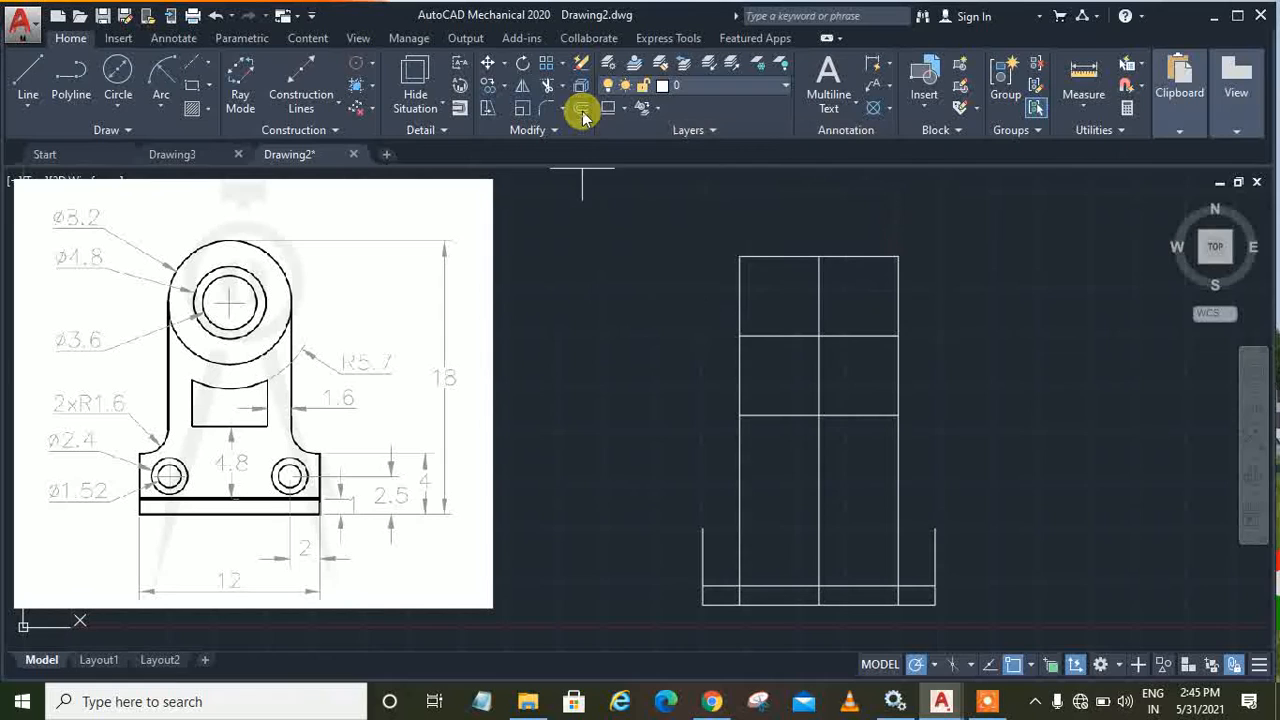
text(2.5)
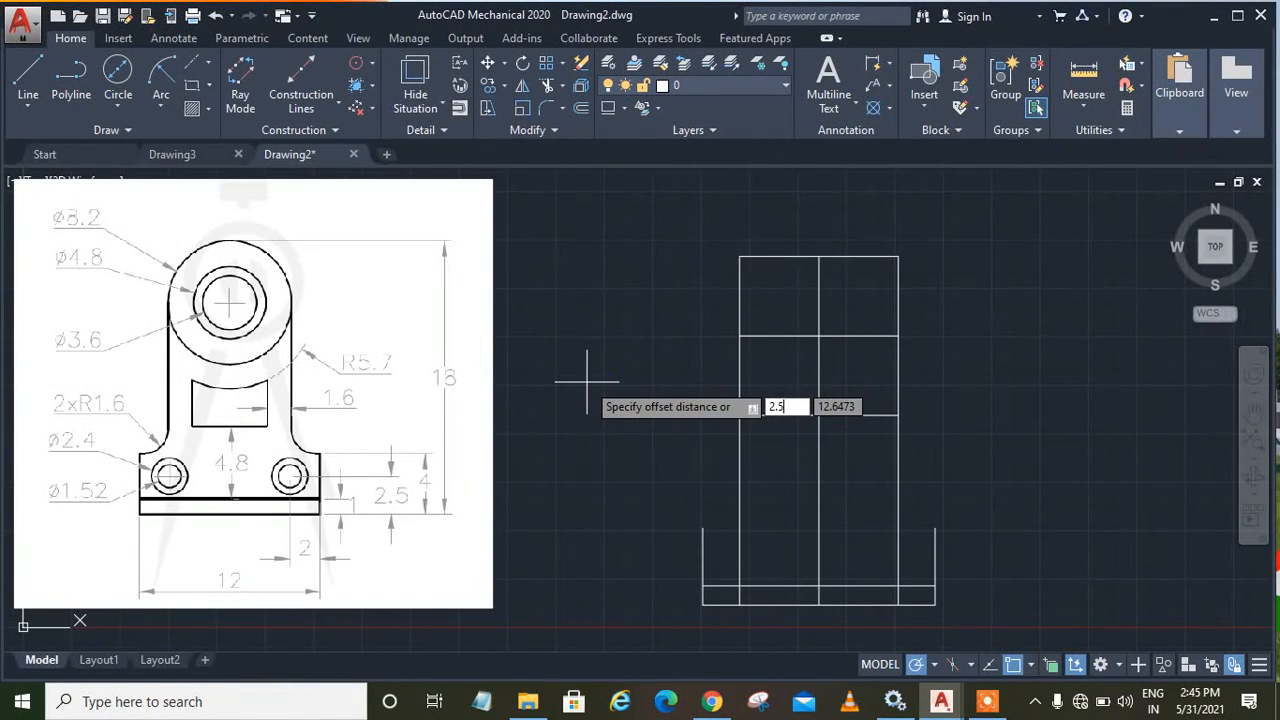
key(Return)
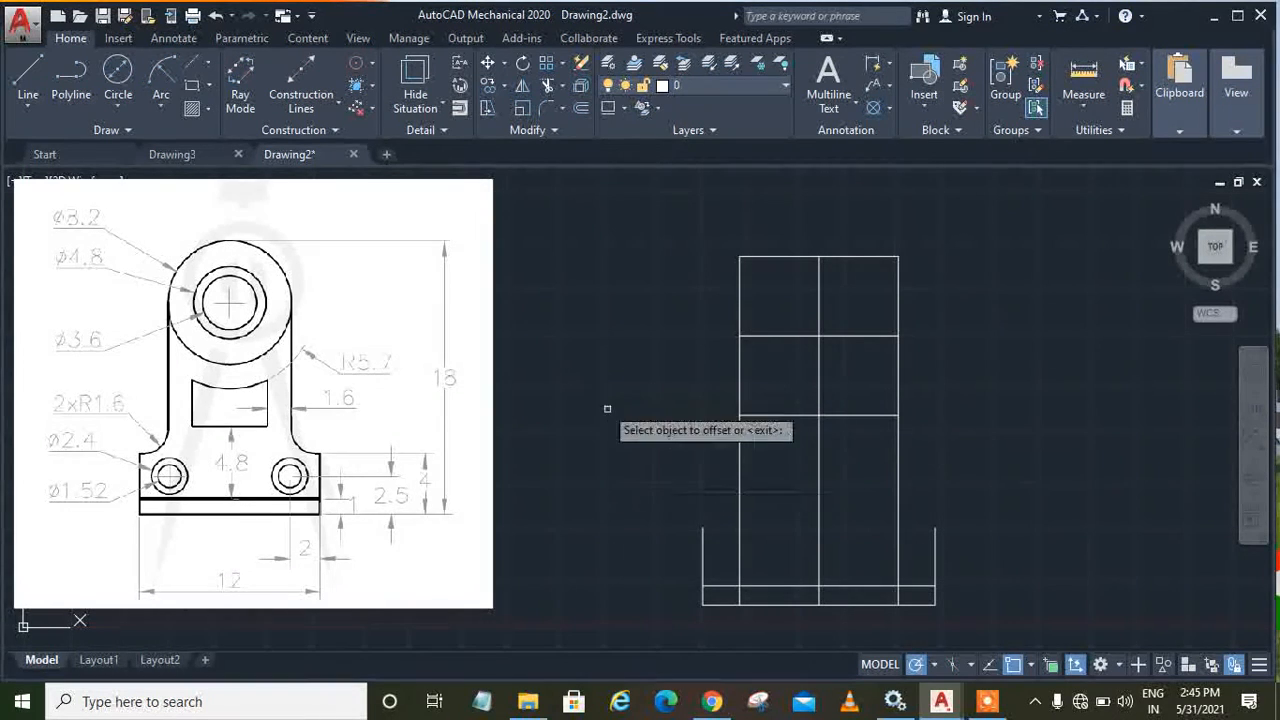
click(848, 604)
click(850, 570)
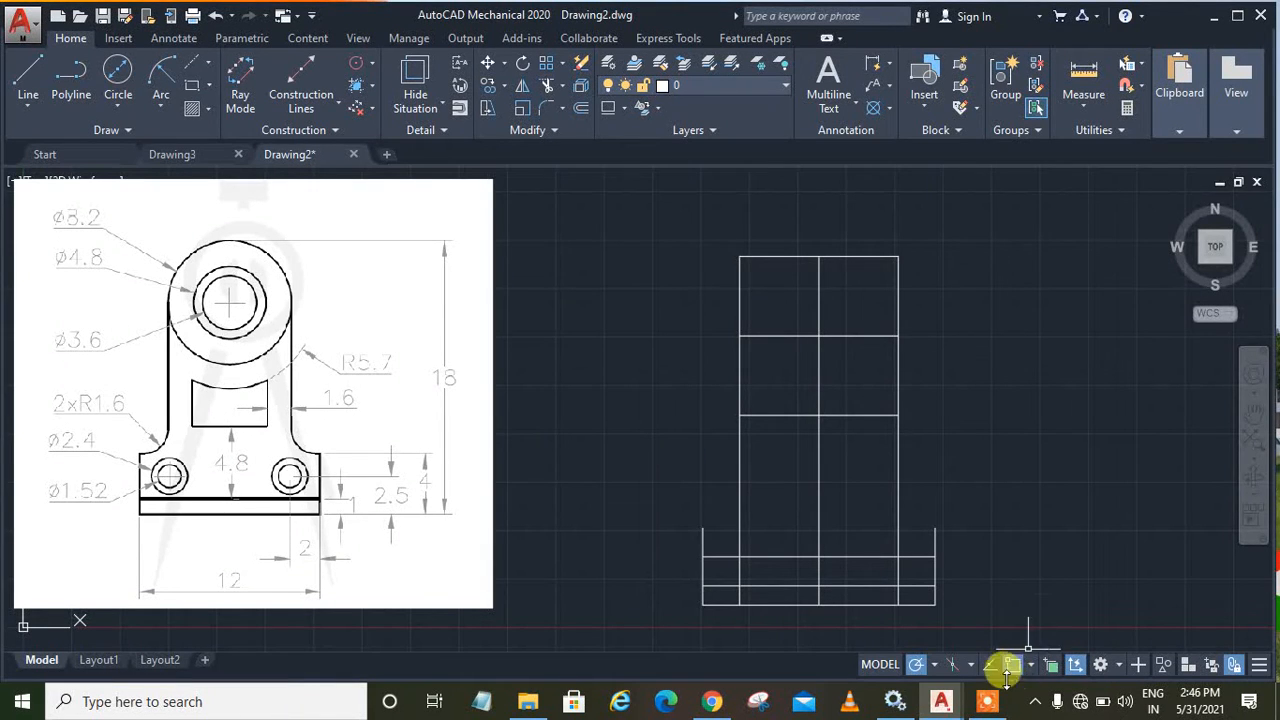
click(987, 701)
click(1187, 634)
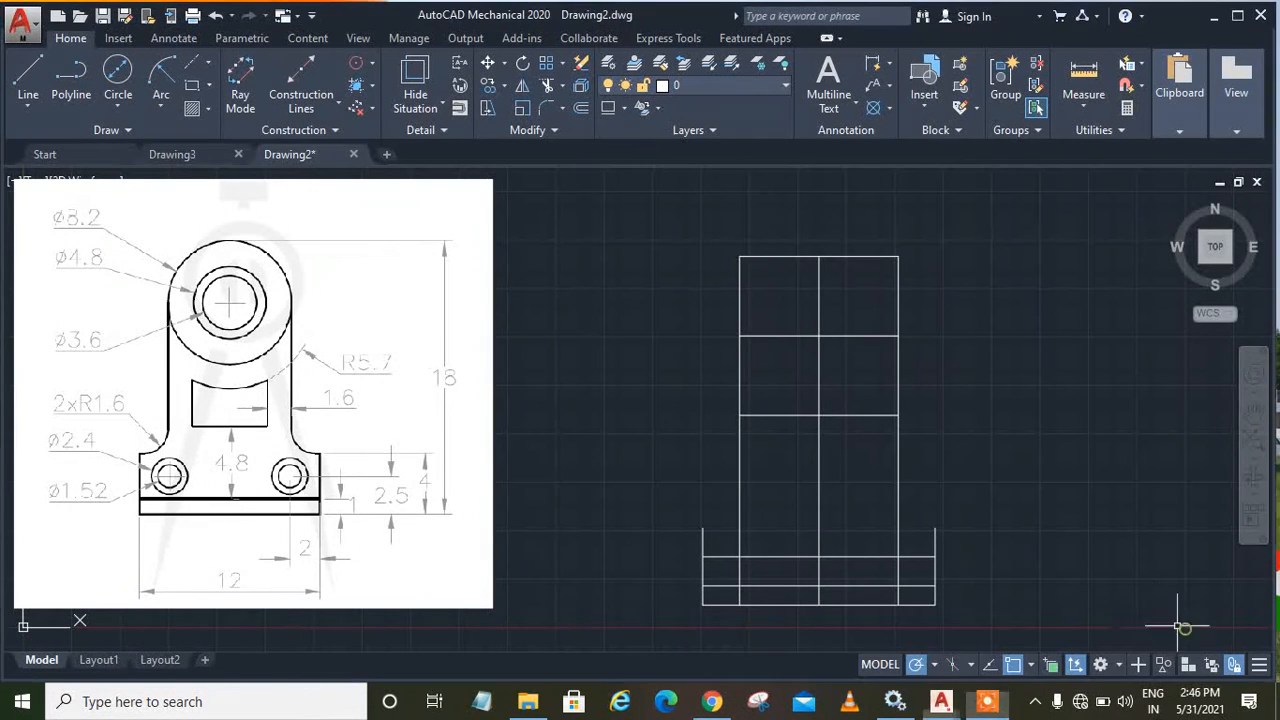
Step: Offset the horizontal line just above the base line upward by 4.8 units to mark the window's lower edge
click(574, 107)
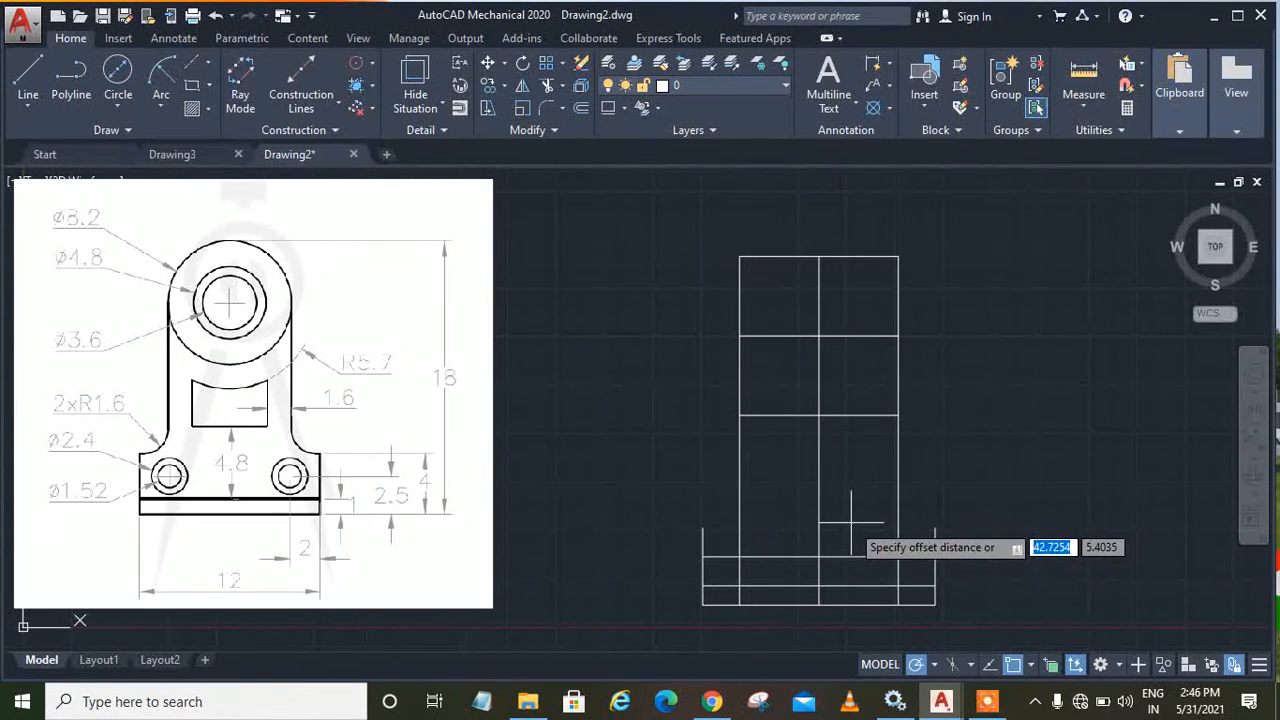
text(4.8)
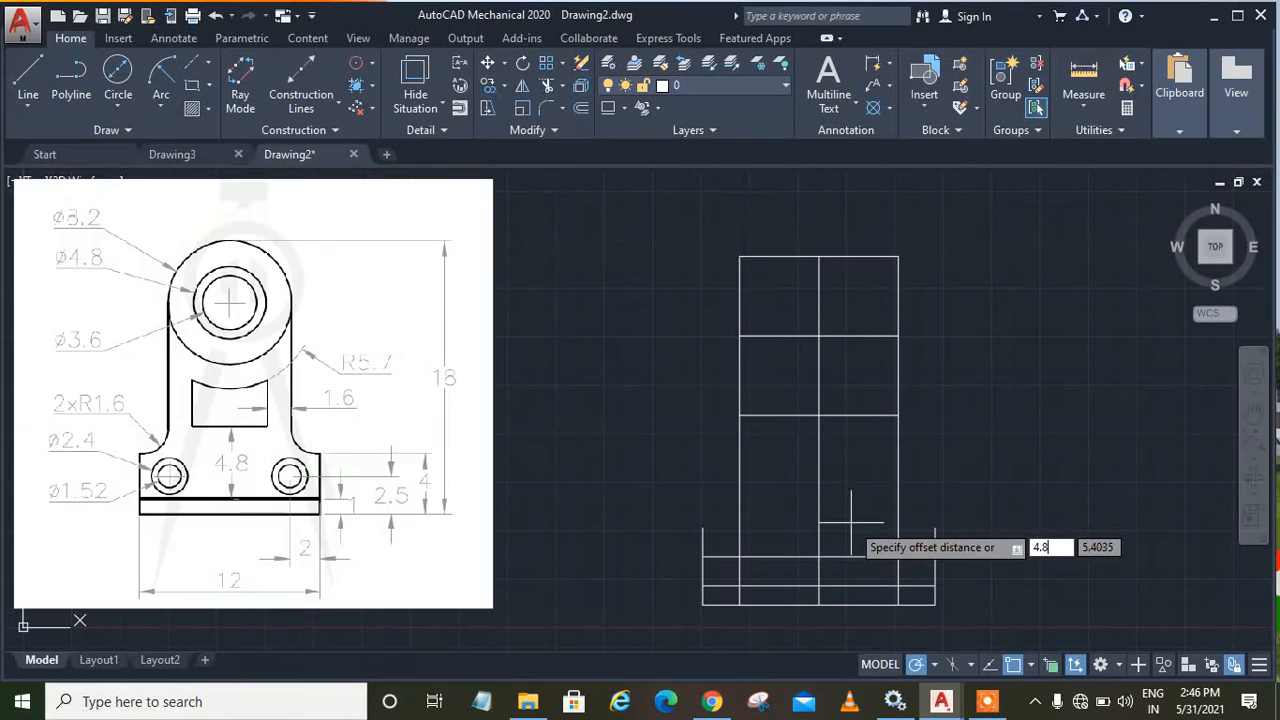
key(Return)
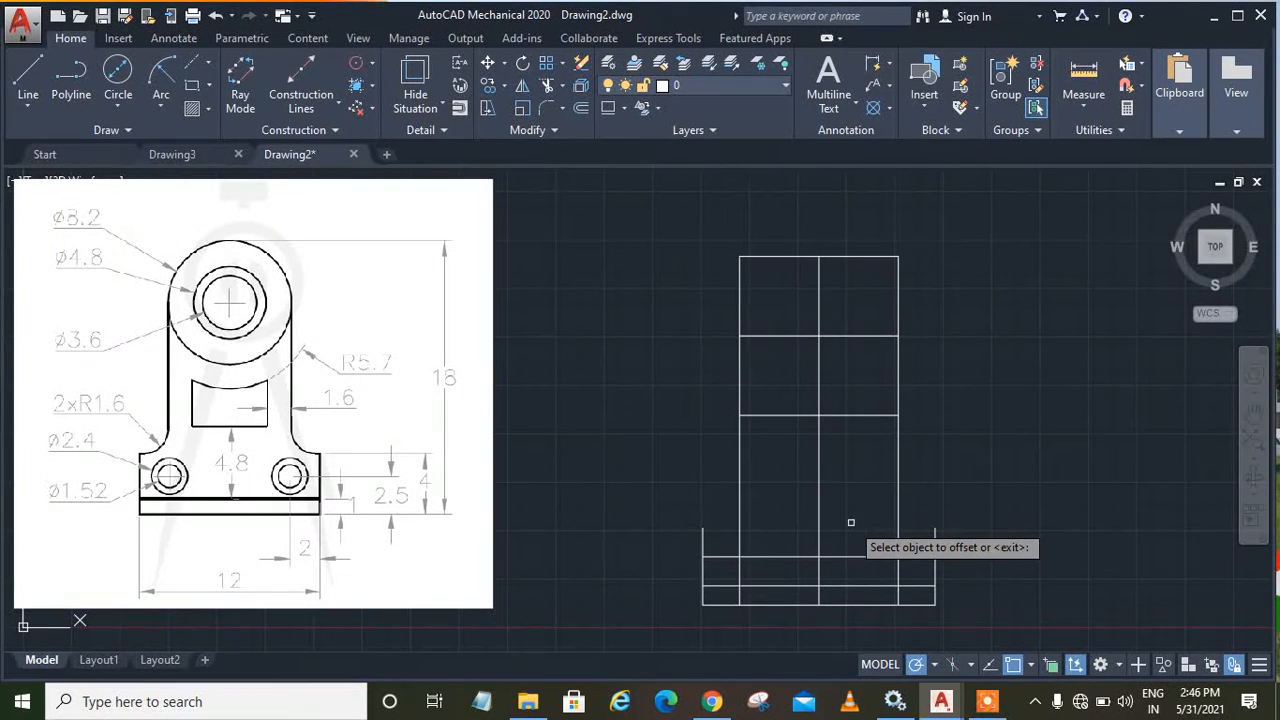
click(834, 584)
click(837, 539)
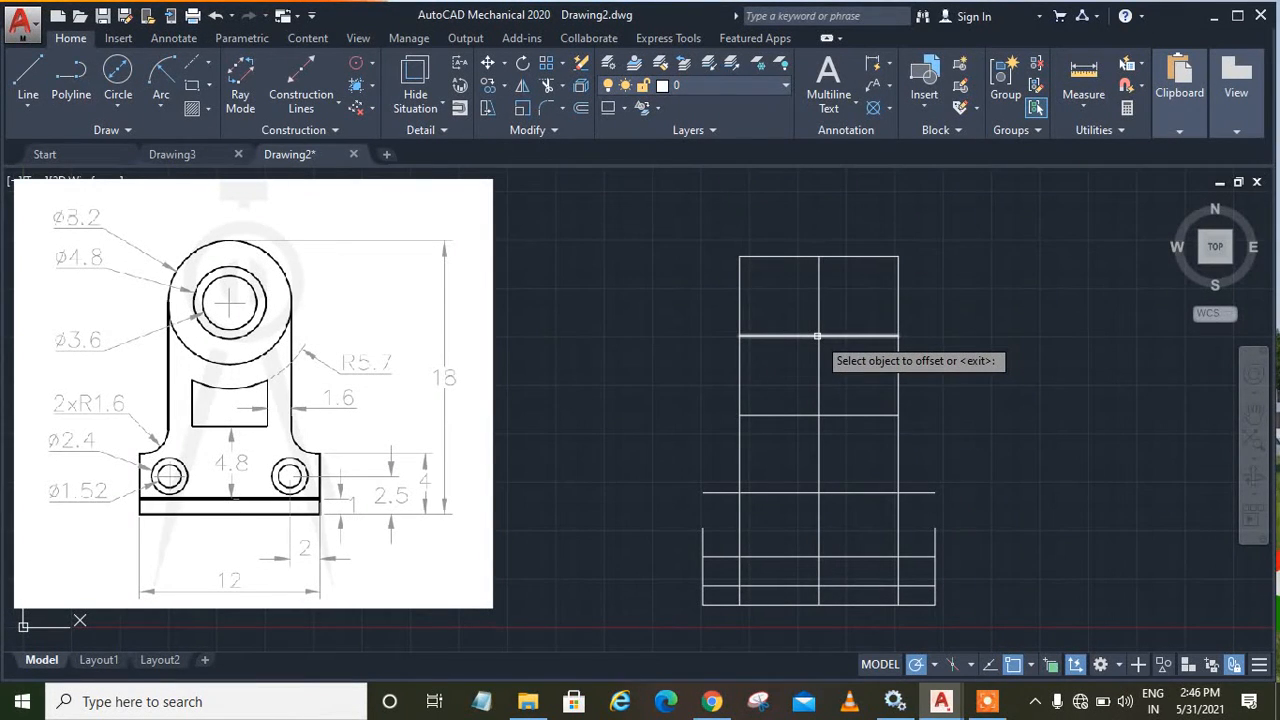
key(Escape)
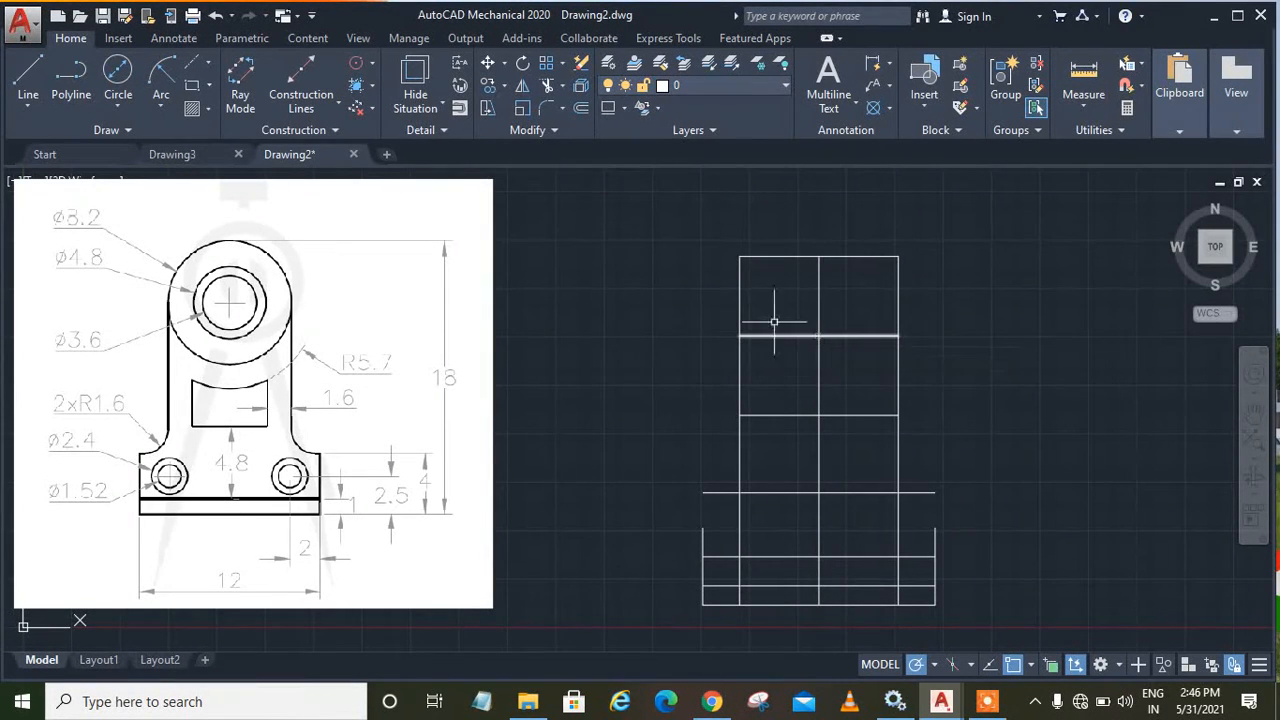
Step: Offset the horizontal line through the large circle's centre position downward by 5.7 units
click(581, 110)
text(5.)
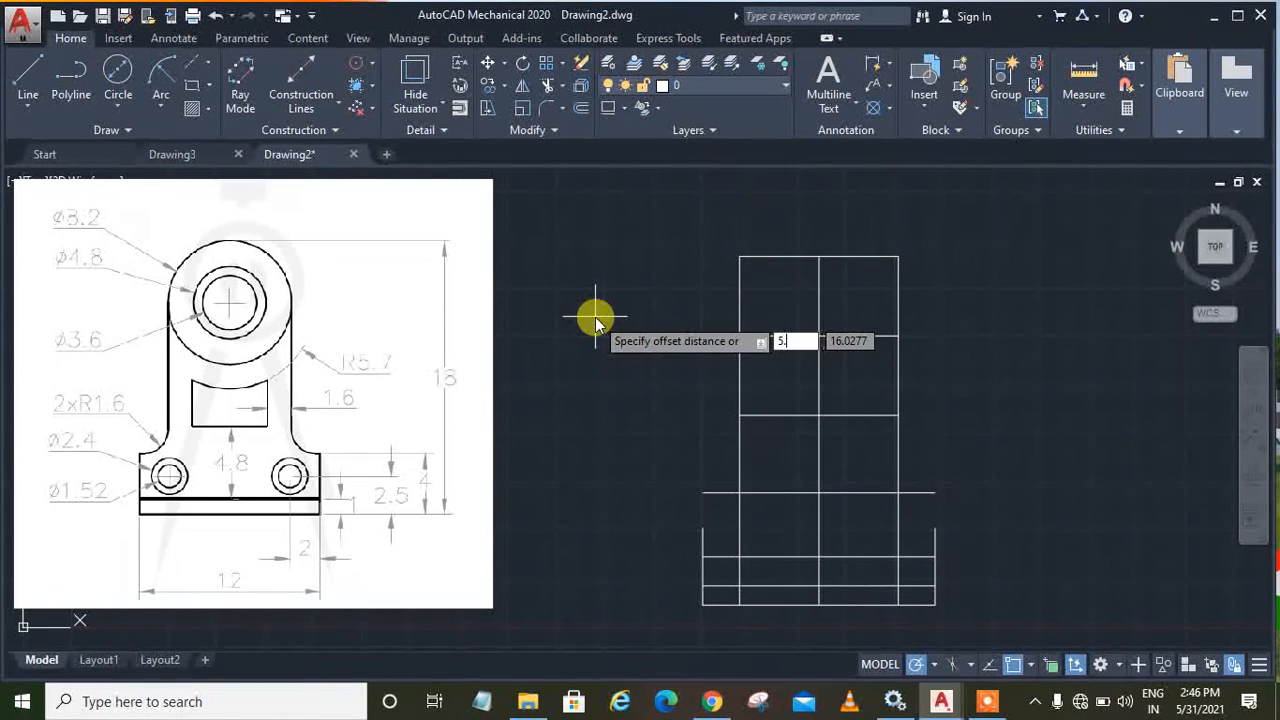
text(7)
key(Return)
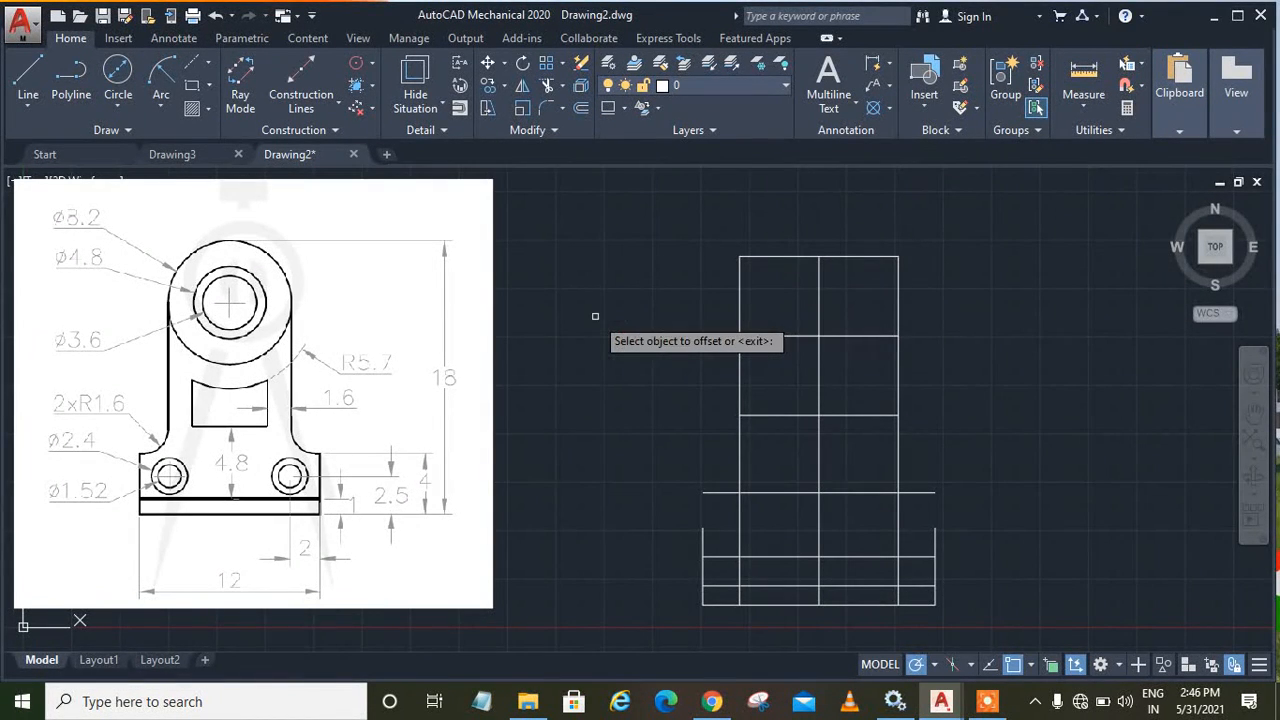
click(800, 335)
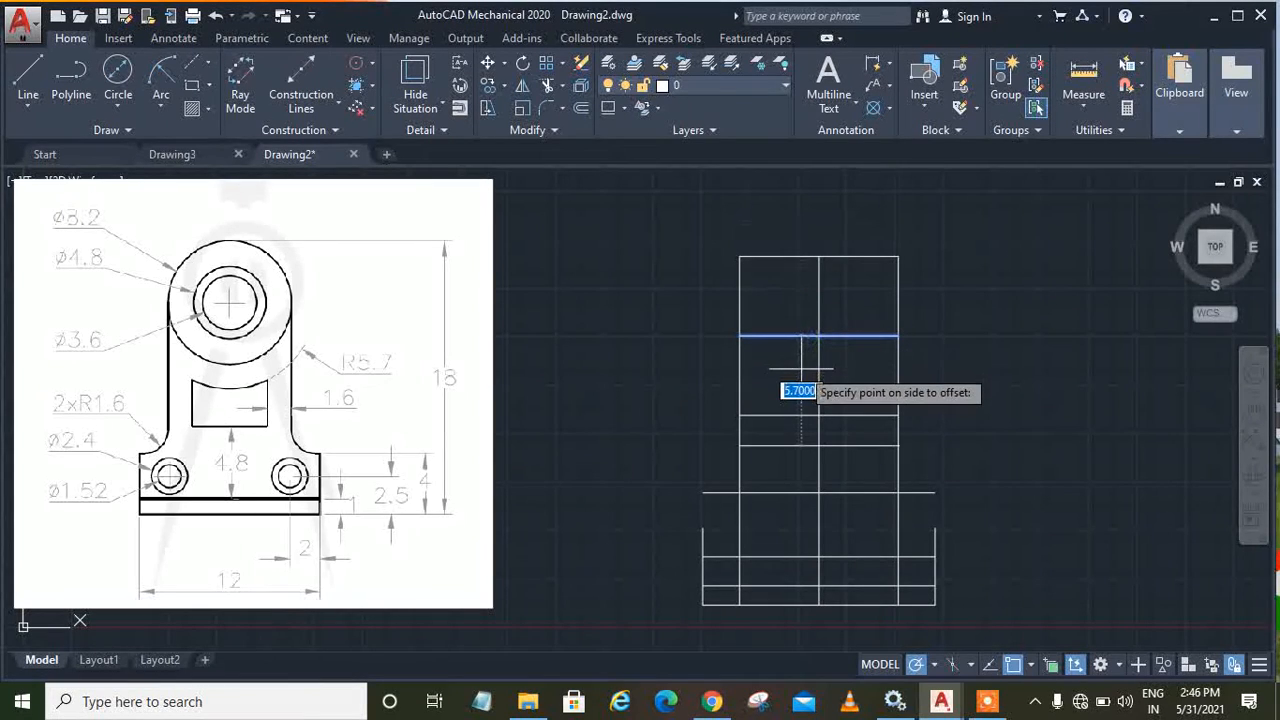
click(802, 370)
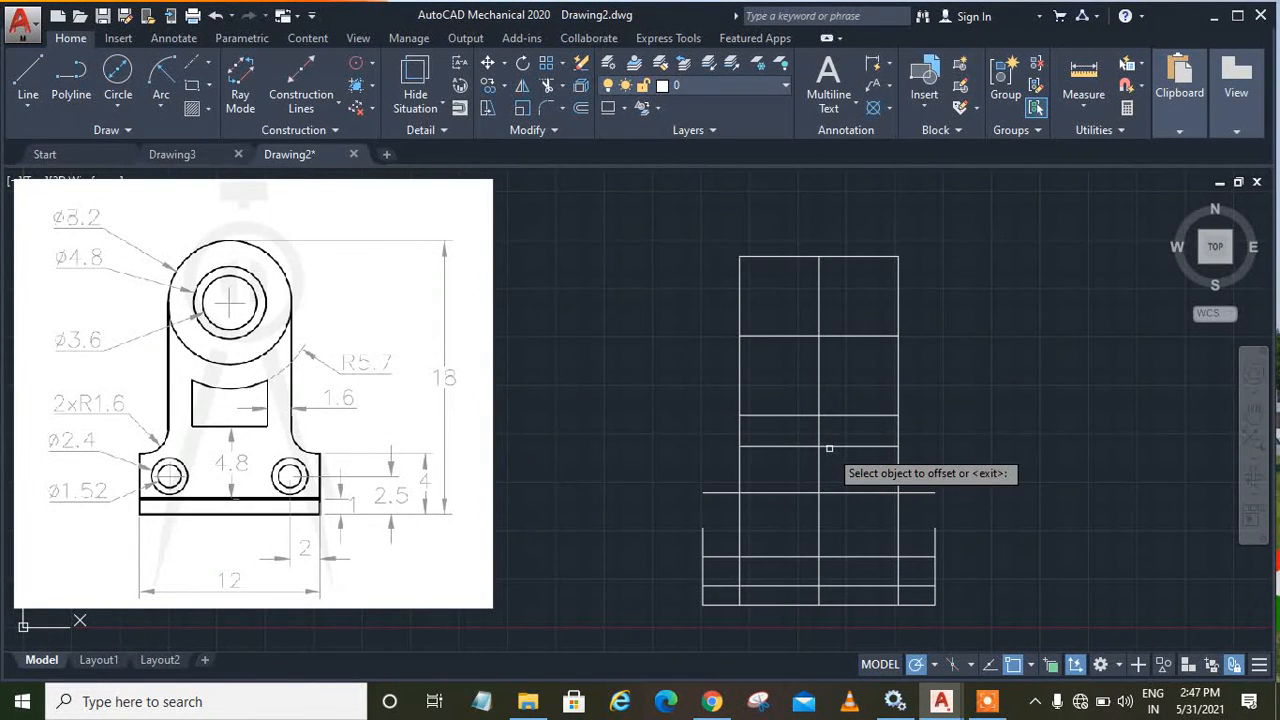
key(Escape)
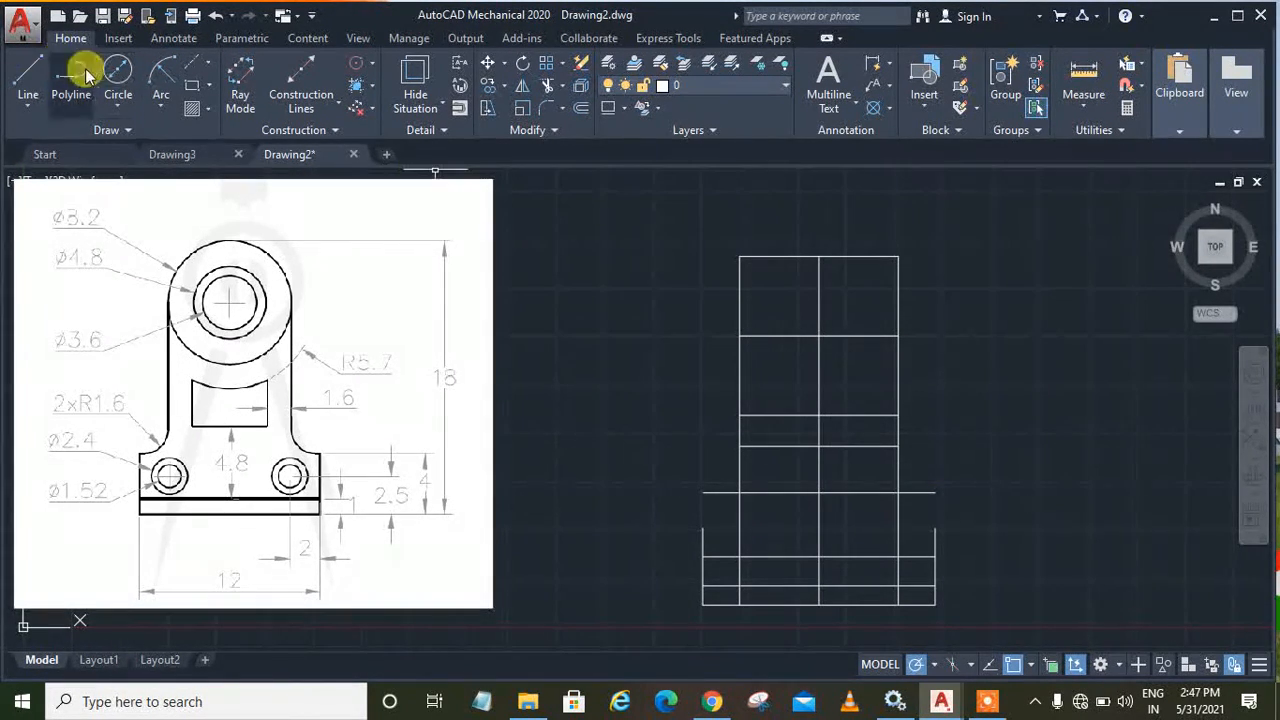
Step: Draw a circle of diameter 8.2 centred where the vertical centre line crosses the second horizontal line from the top
click(116, 95)
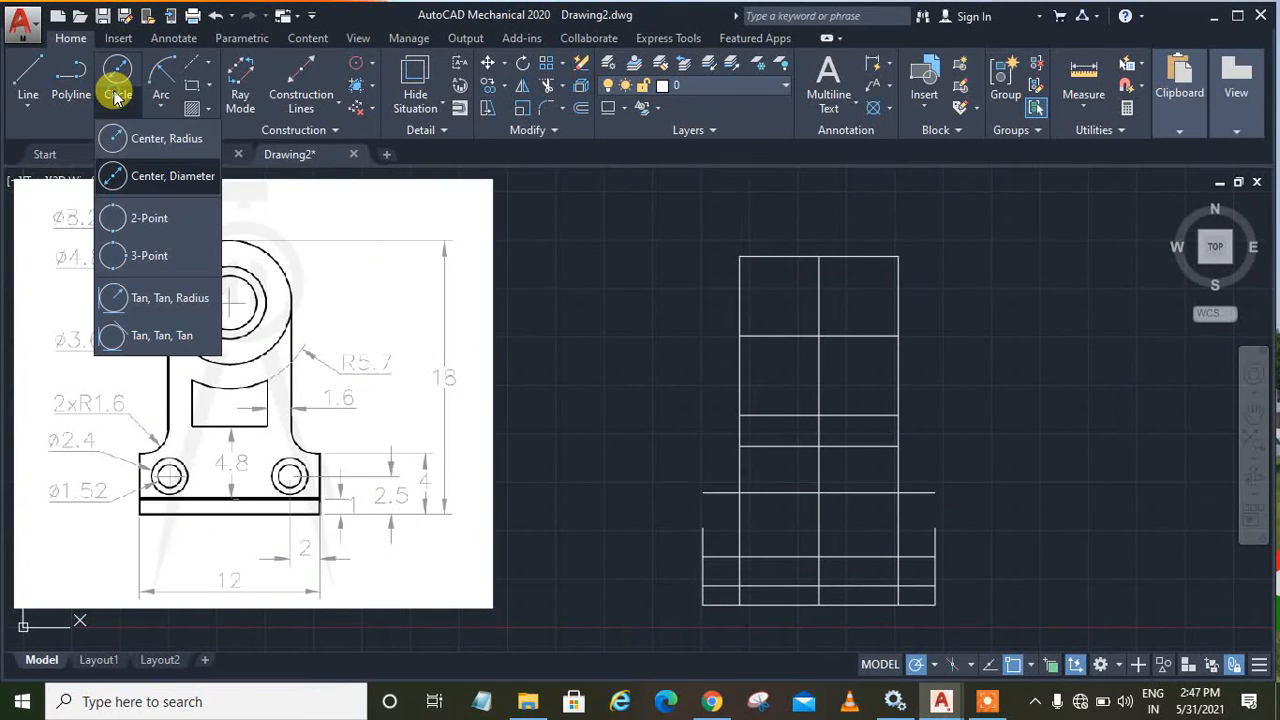
click(142, 190)
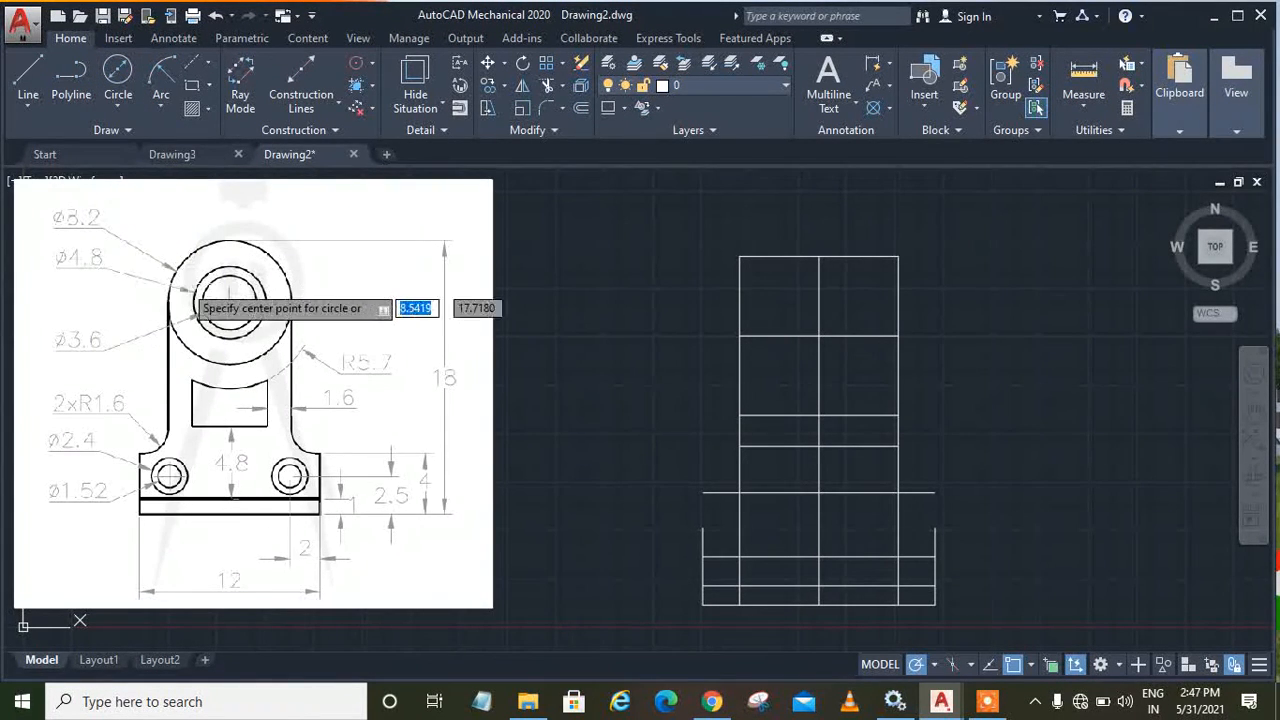
click(818, 336)
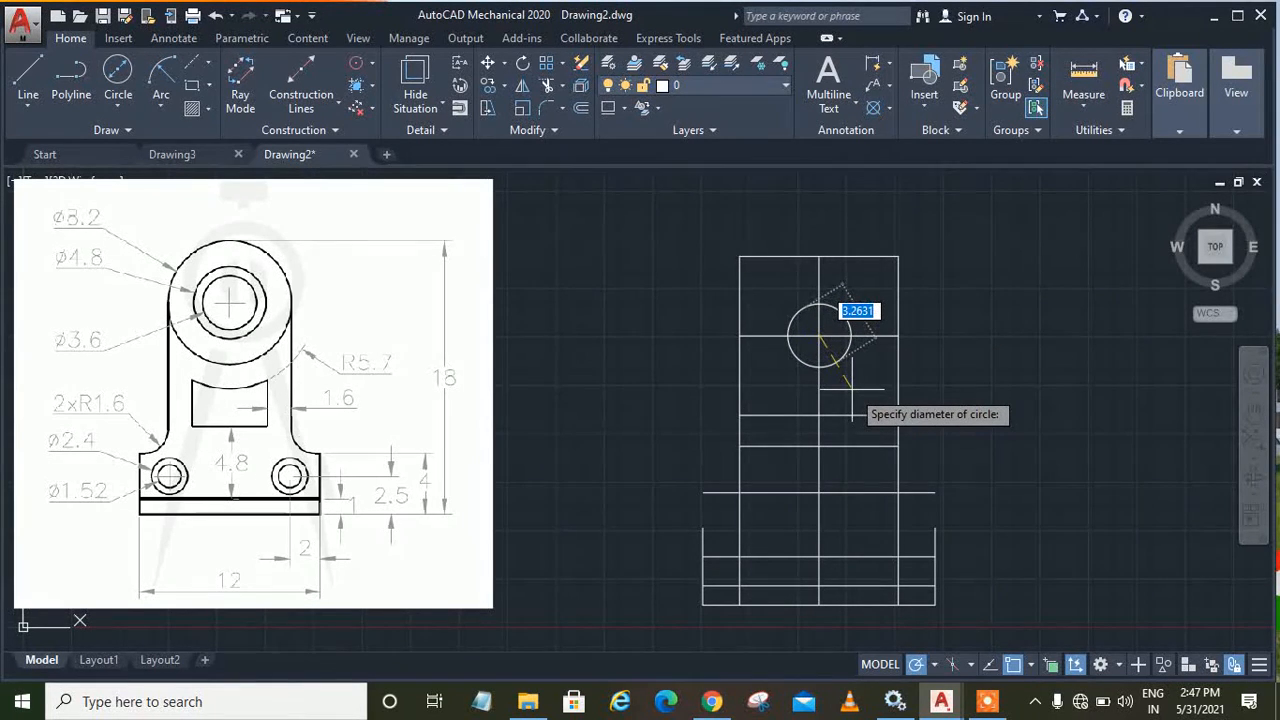
text(8.2)
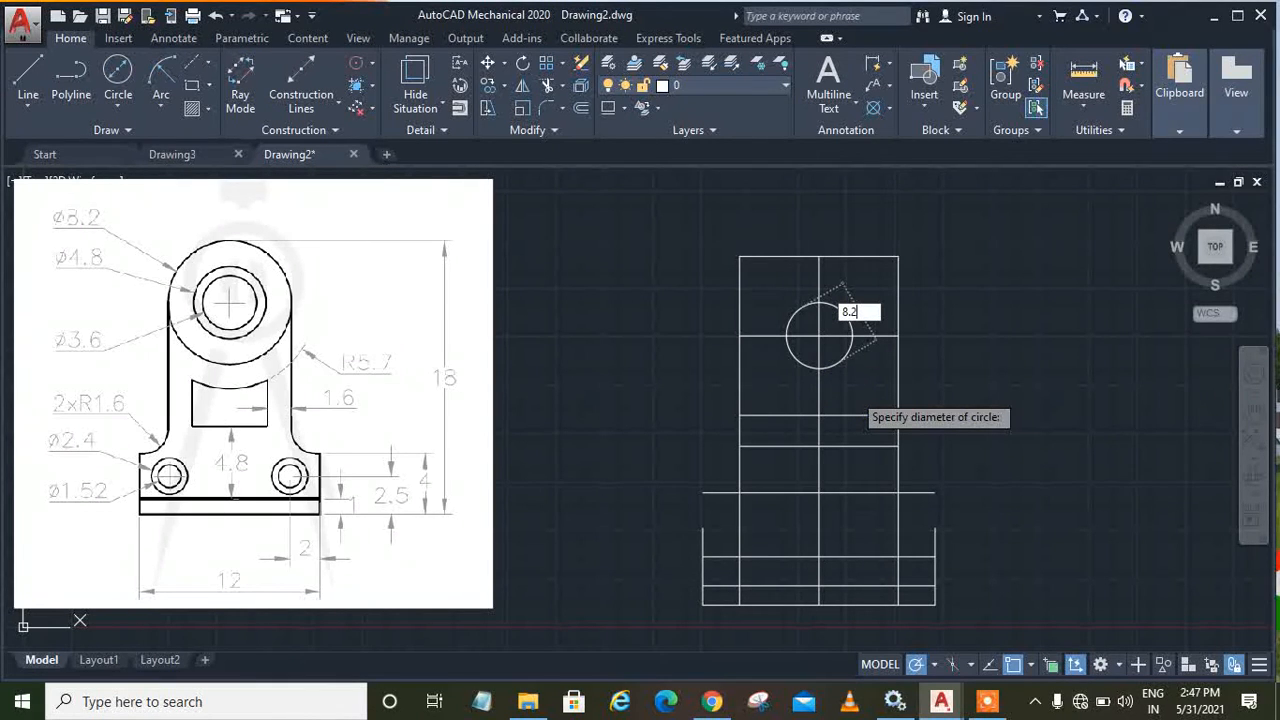
key(Return)
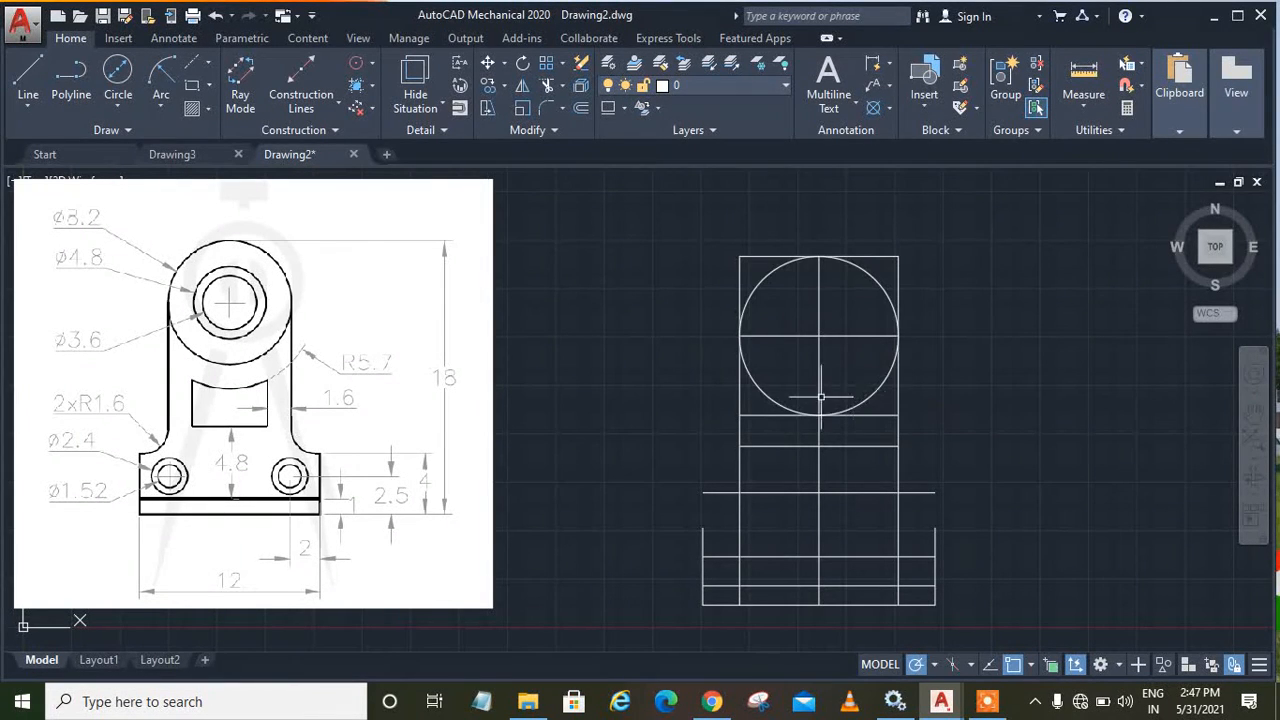
Step: Draw a concentric circle of diameter 4.8 inside the large circle
click(120, 68)
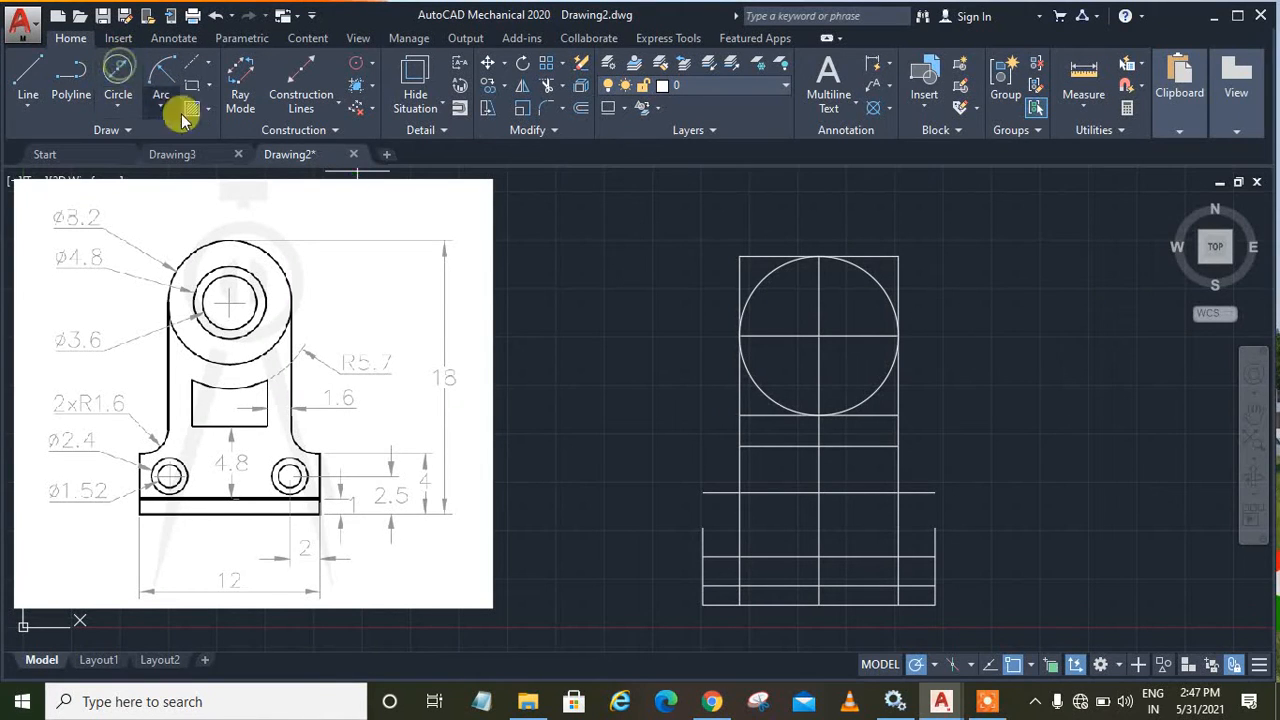
click(818, 337)
text(4.8)
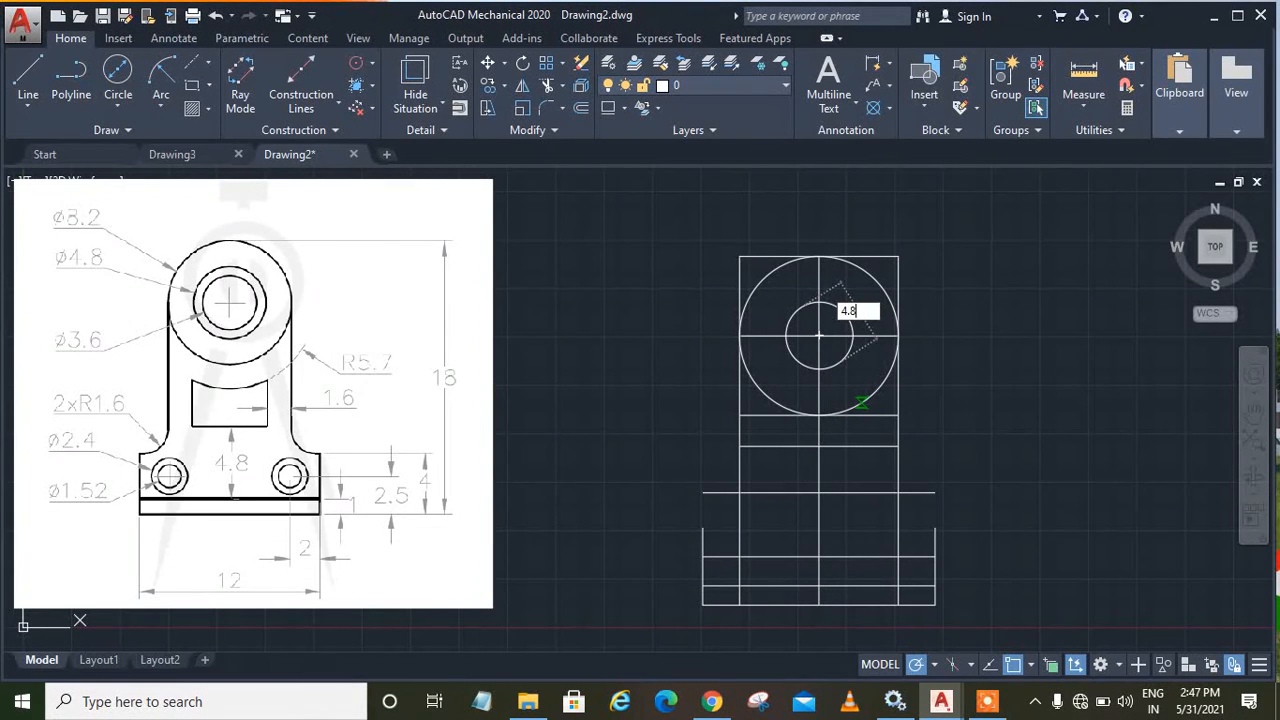
key(Return)
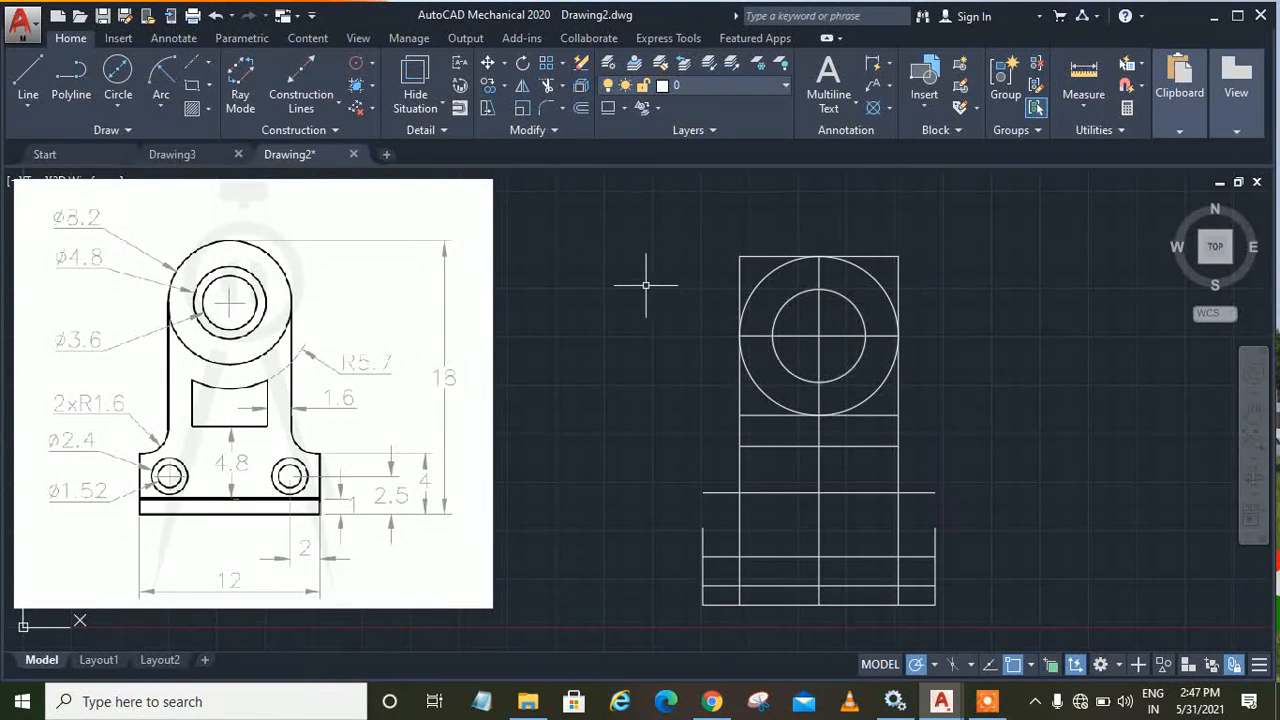
Step: Draw the innermost concentric circle with a diameter of 3.6 at the same centre
click(117, 72)
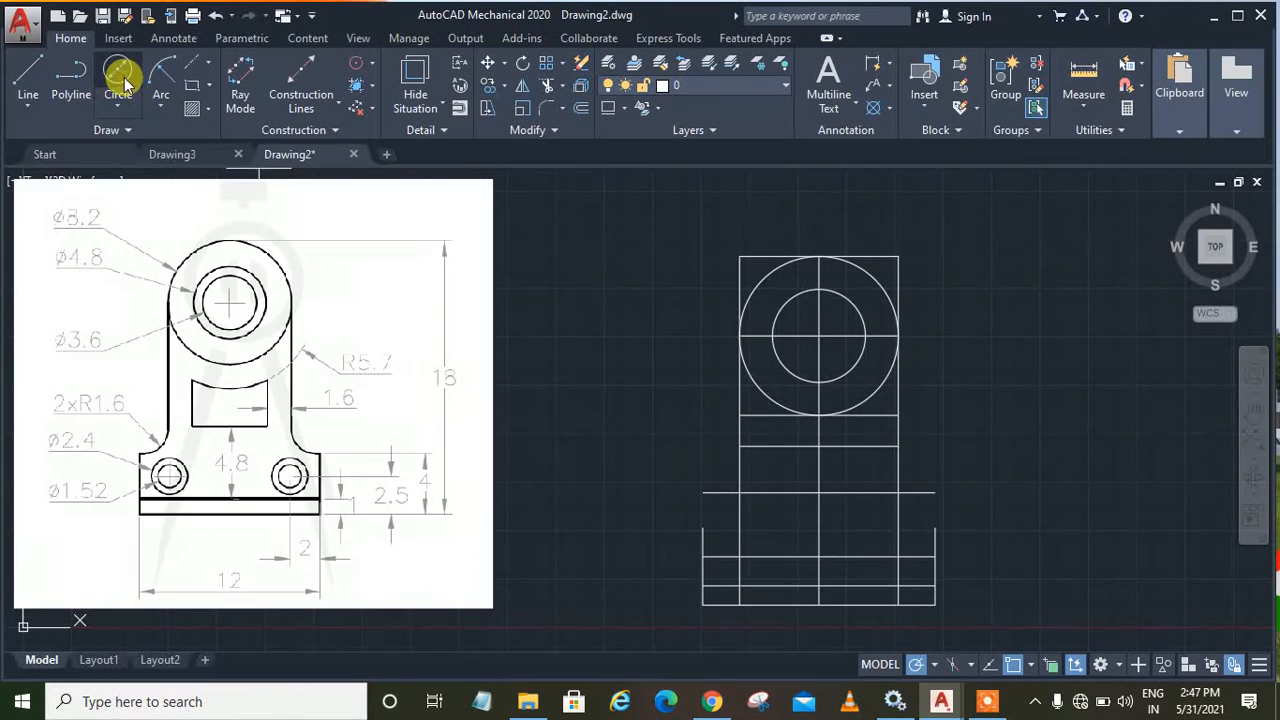
click(818, 335)
key(d)
key(Return)
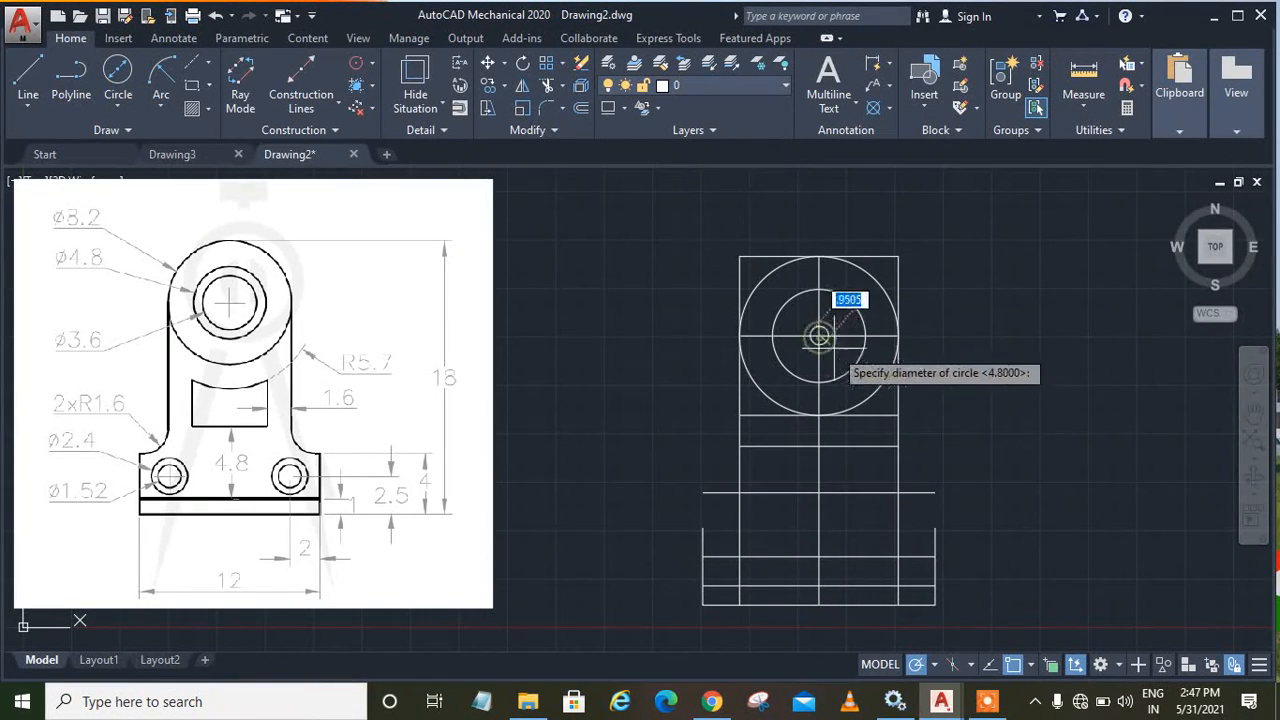
text(3.6)
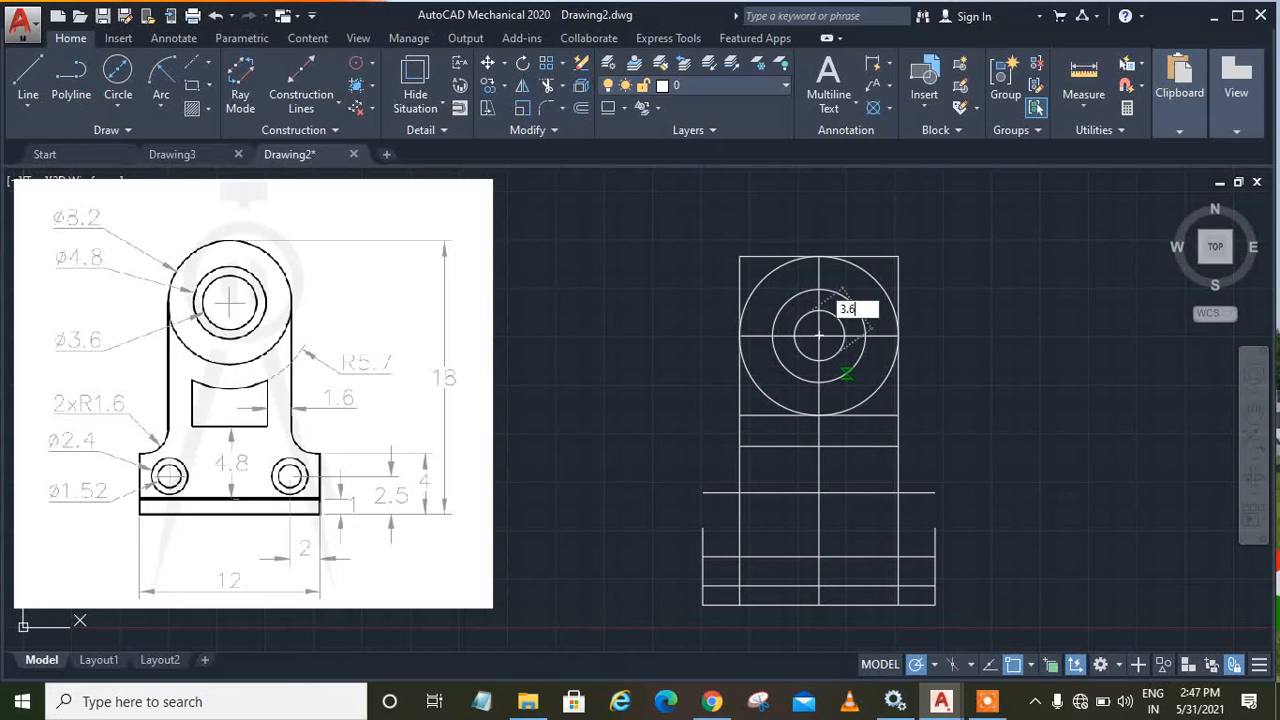
key(Return)
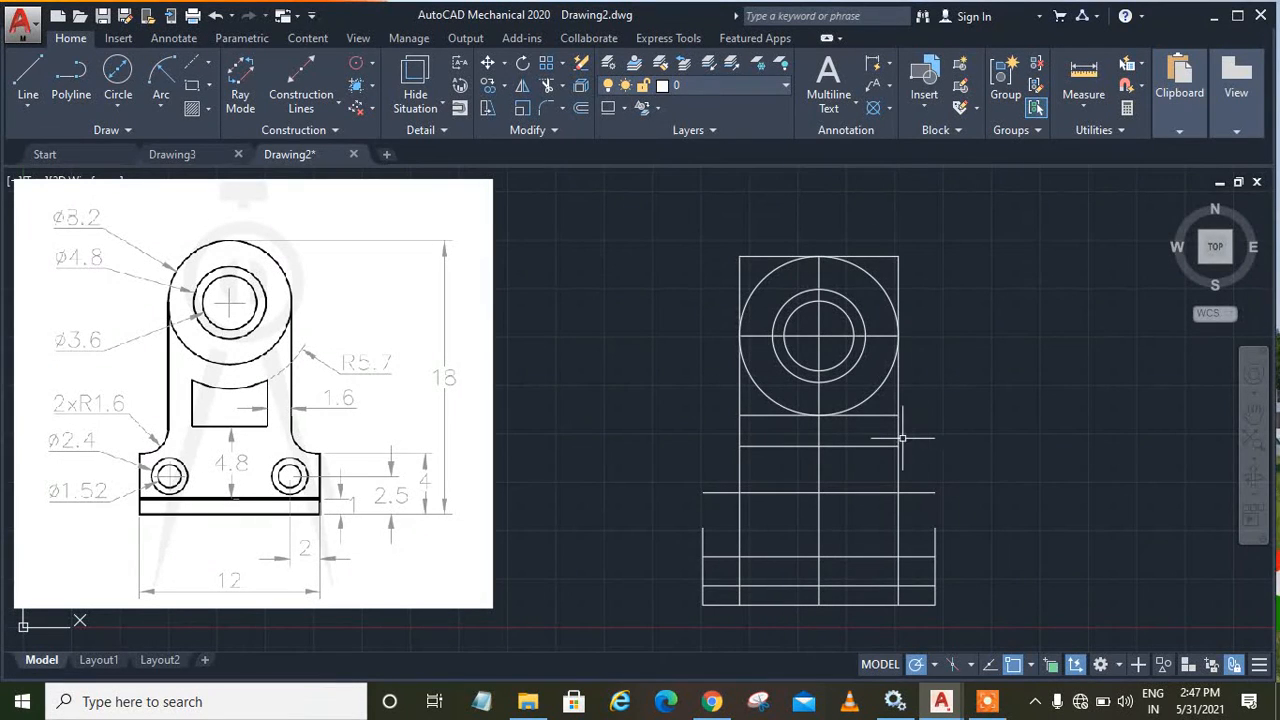
Step: Offset the right and left vertical edges of the upright 1.6 units inward
click(579, 110)
text(1.6)
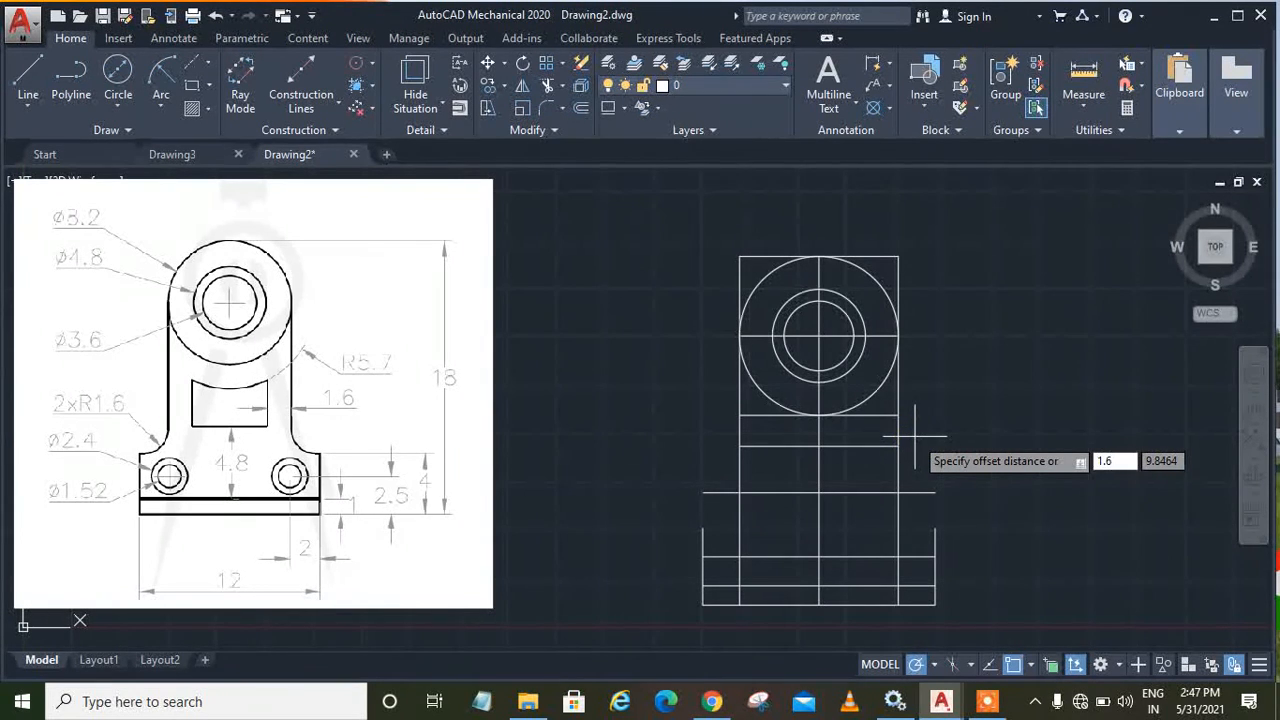
key(Return)
click(898, 440)
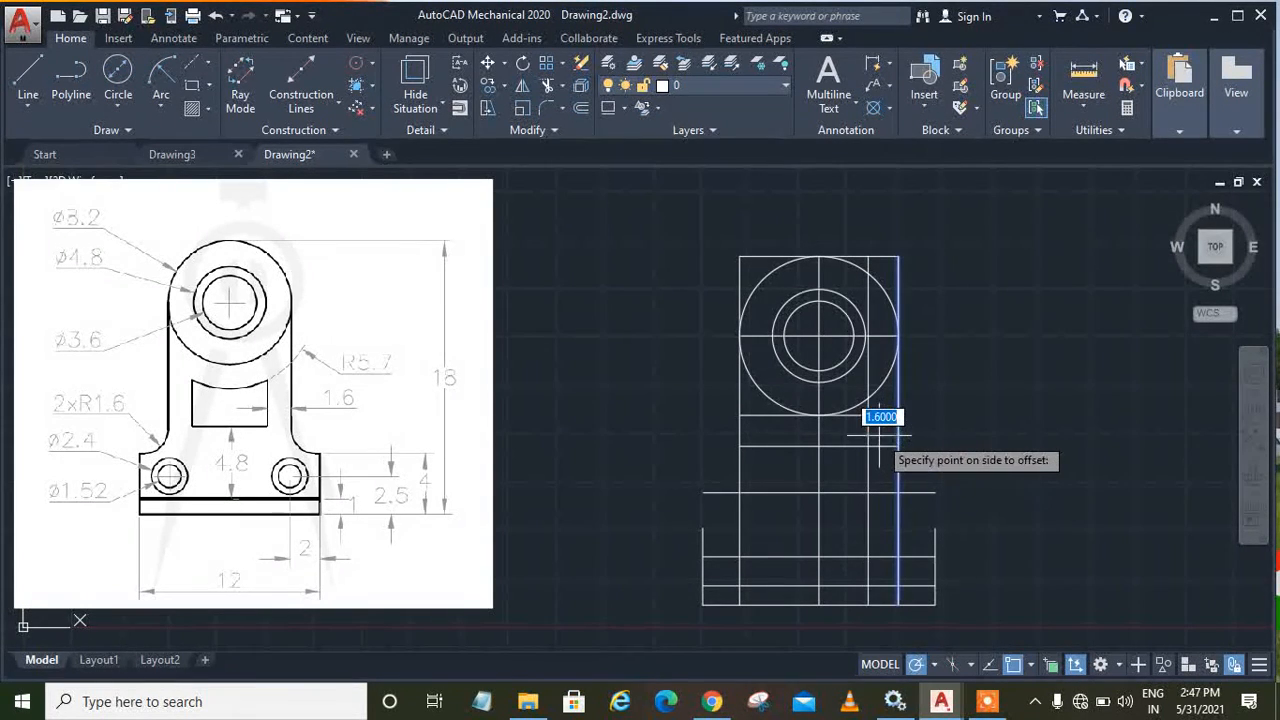
click(876, 438)
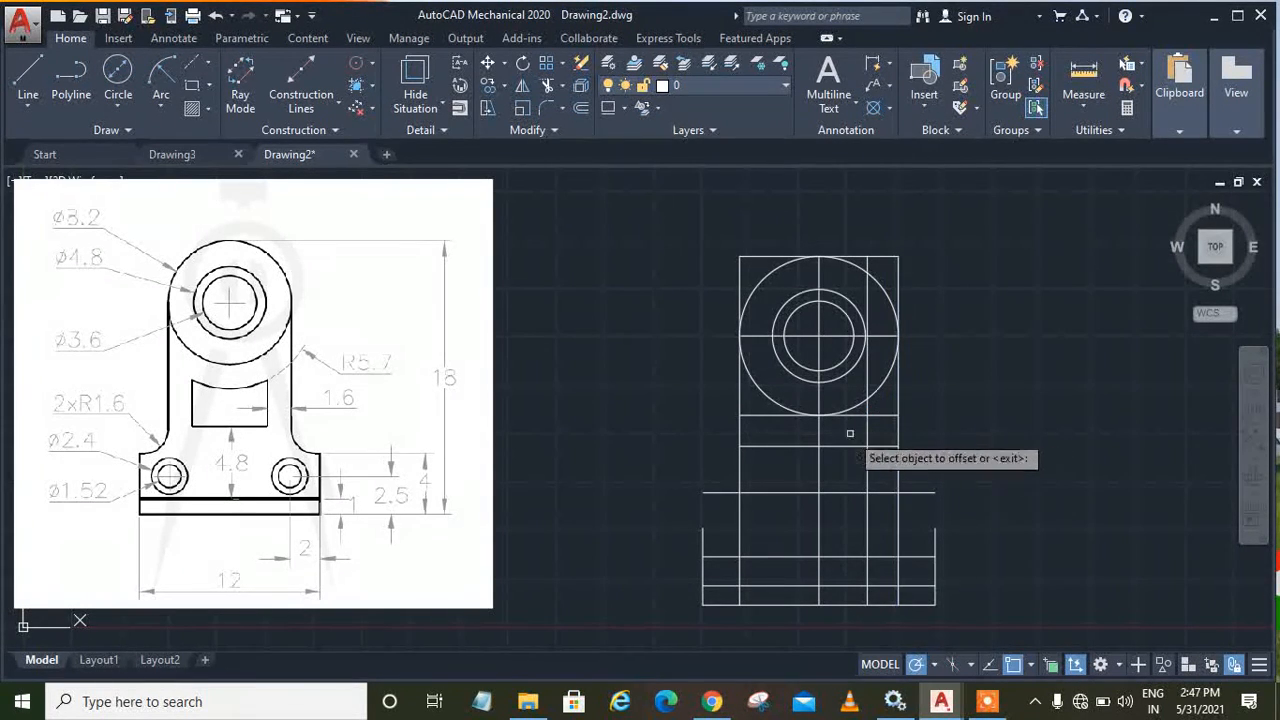
click(739, 432)
click(781, 437)
key(Escape)
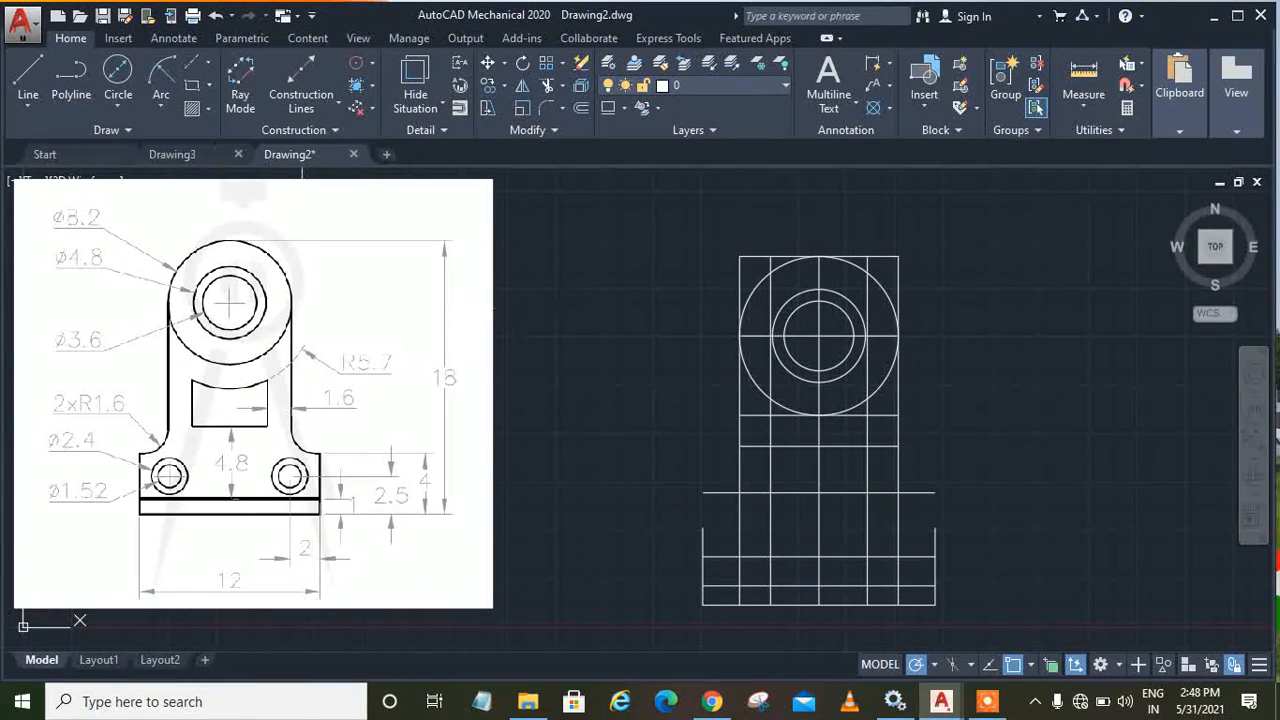
Step: Draw a start-end-radius arc of radius 5.7 between the inner vertical lines, starting and ending on the 5.7 offset line
click(160, 104)
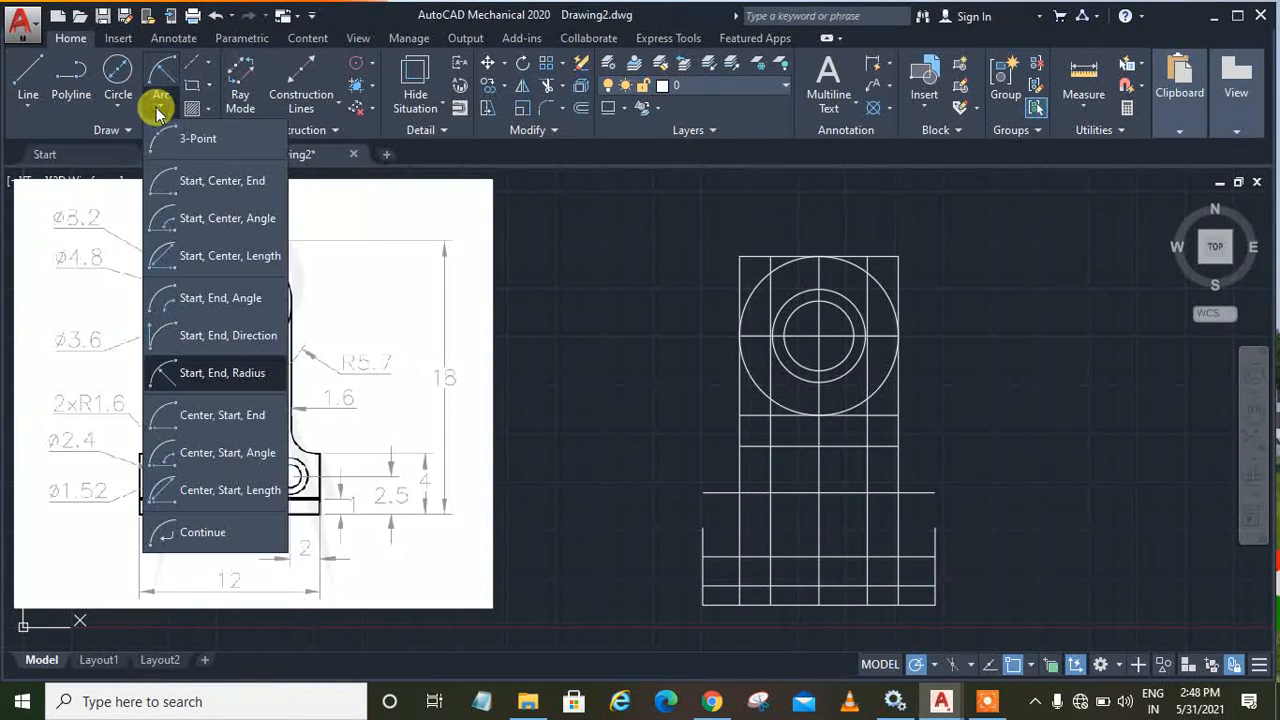
click(237, 375)
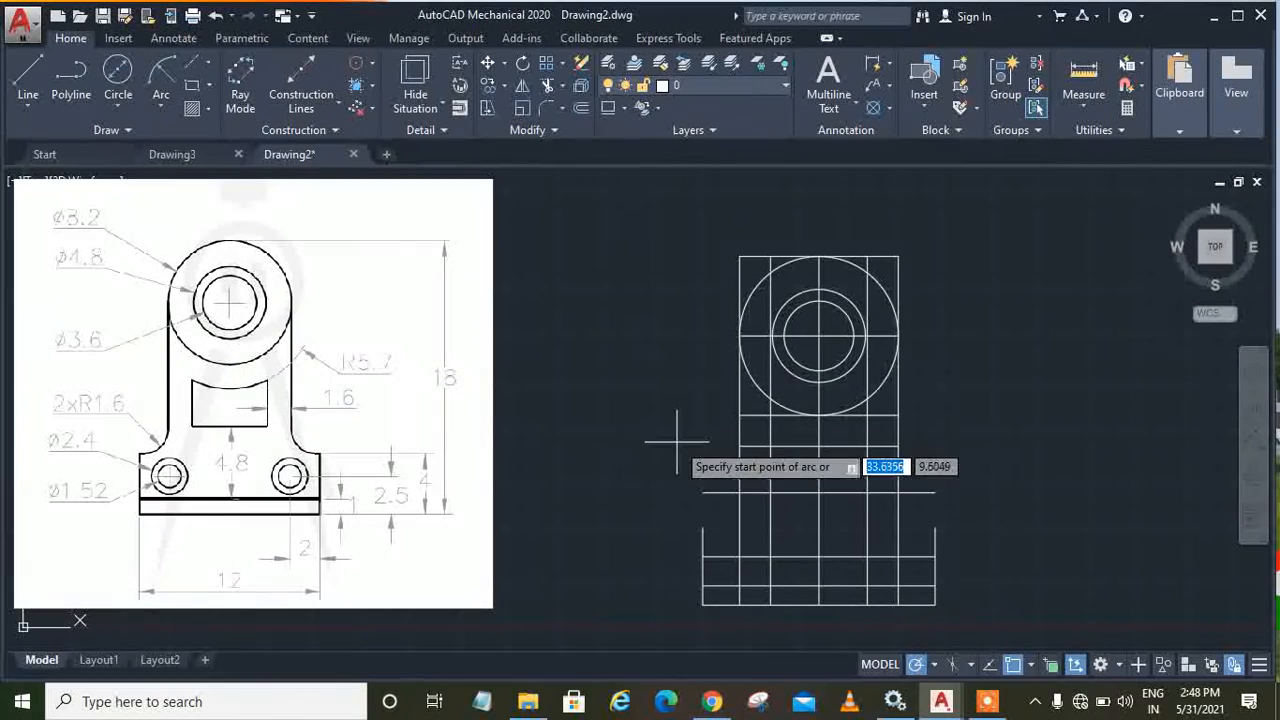
click(770, 446)
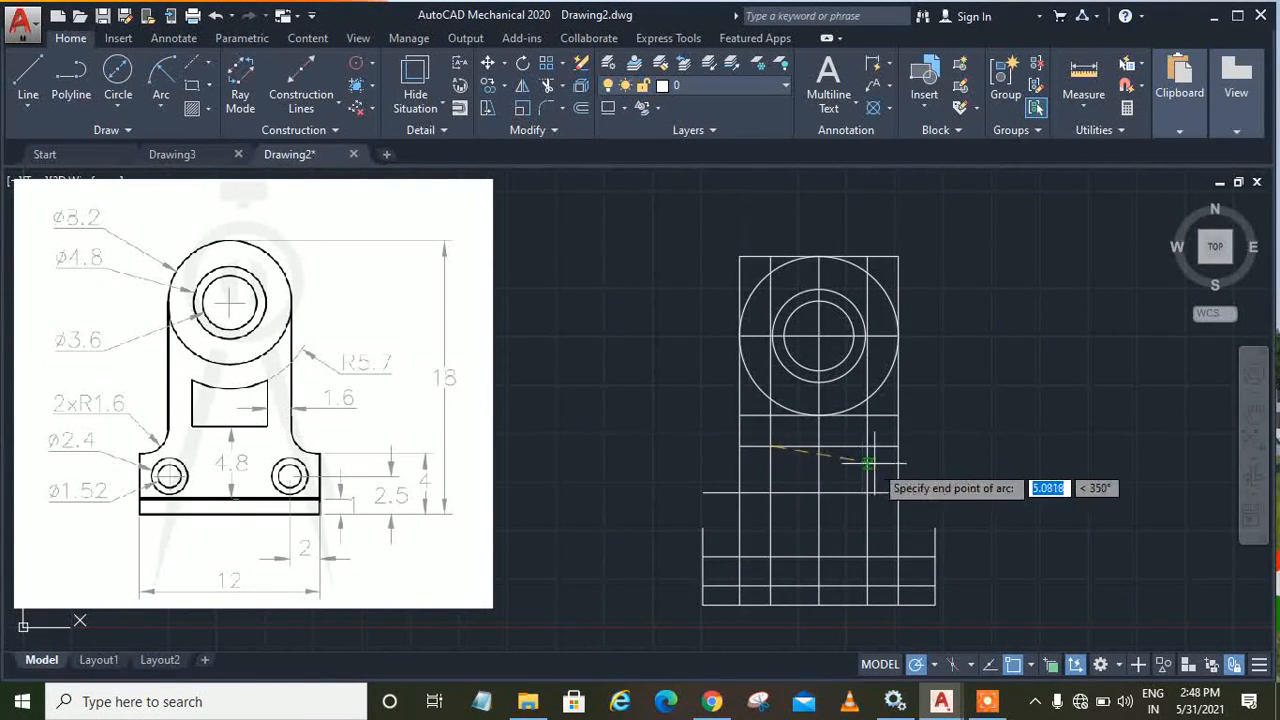
click(868, 446)
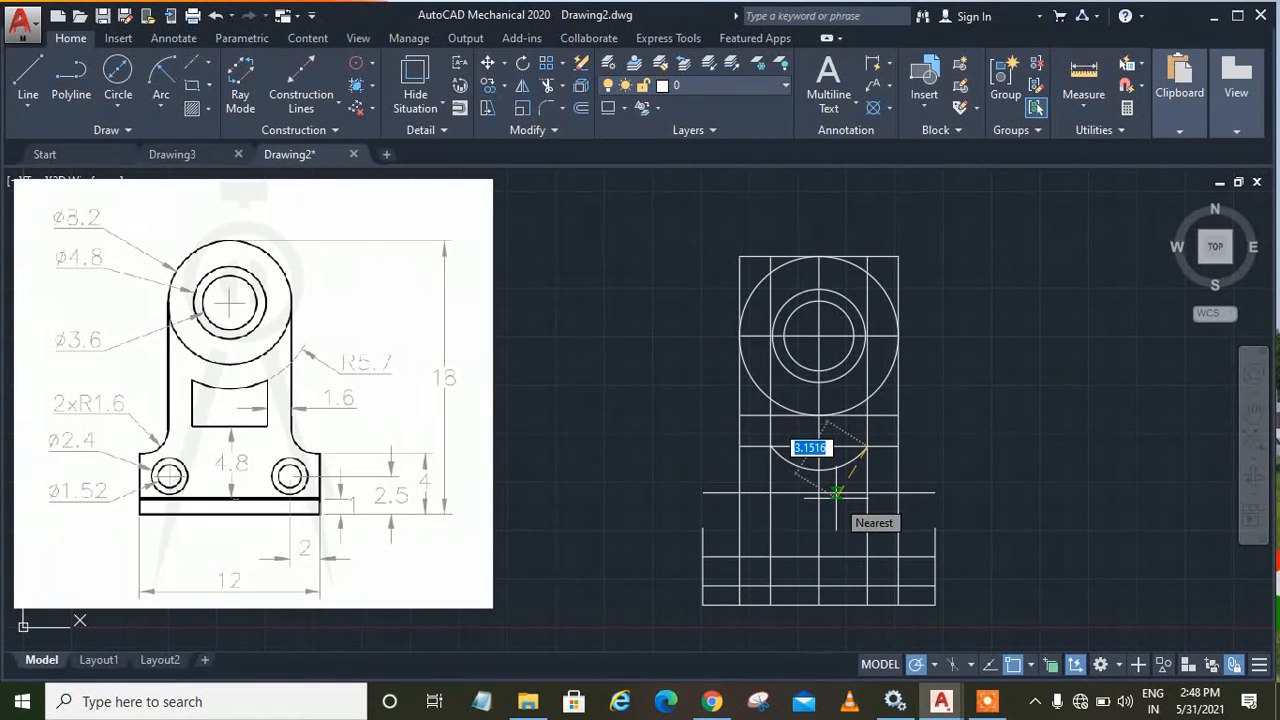
text(5.)
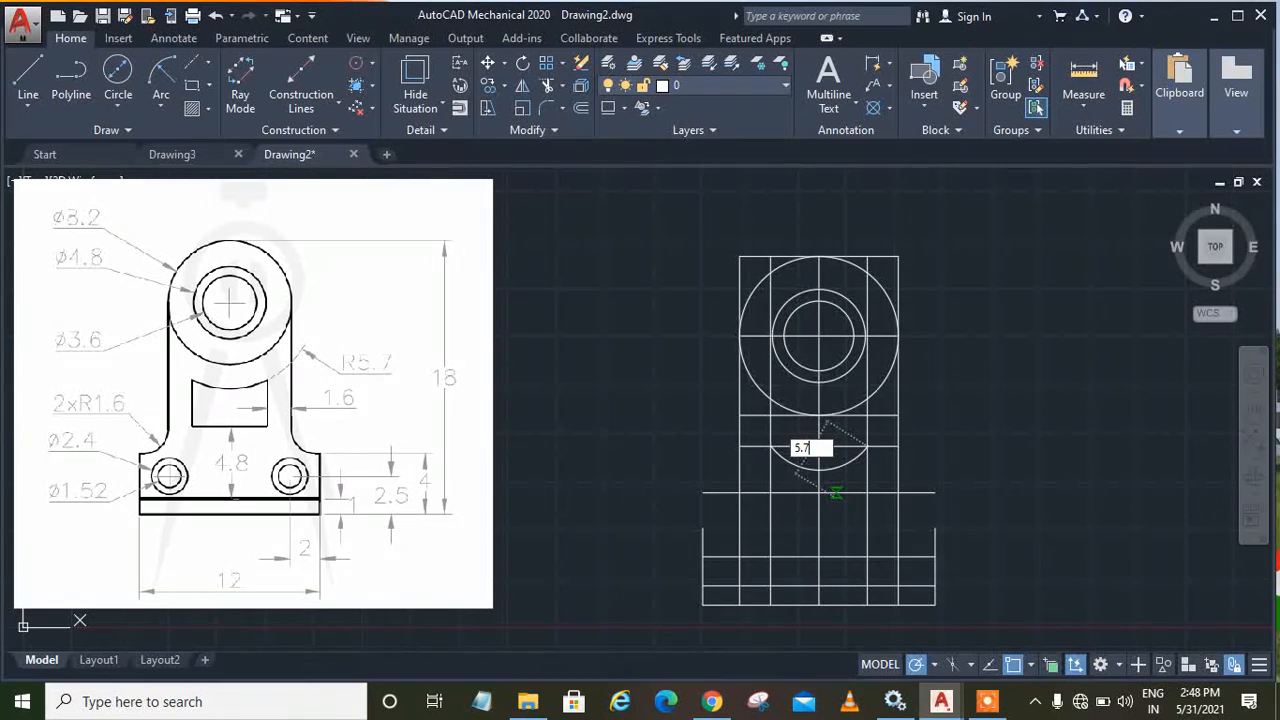
text(7)
key(Return)
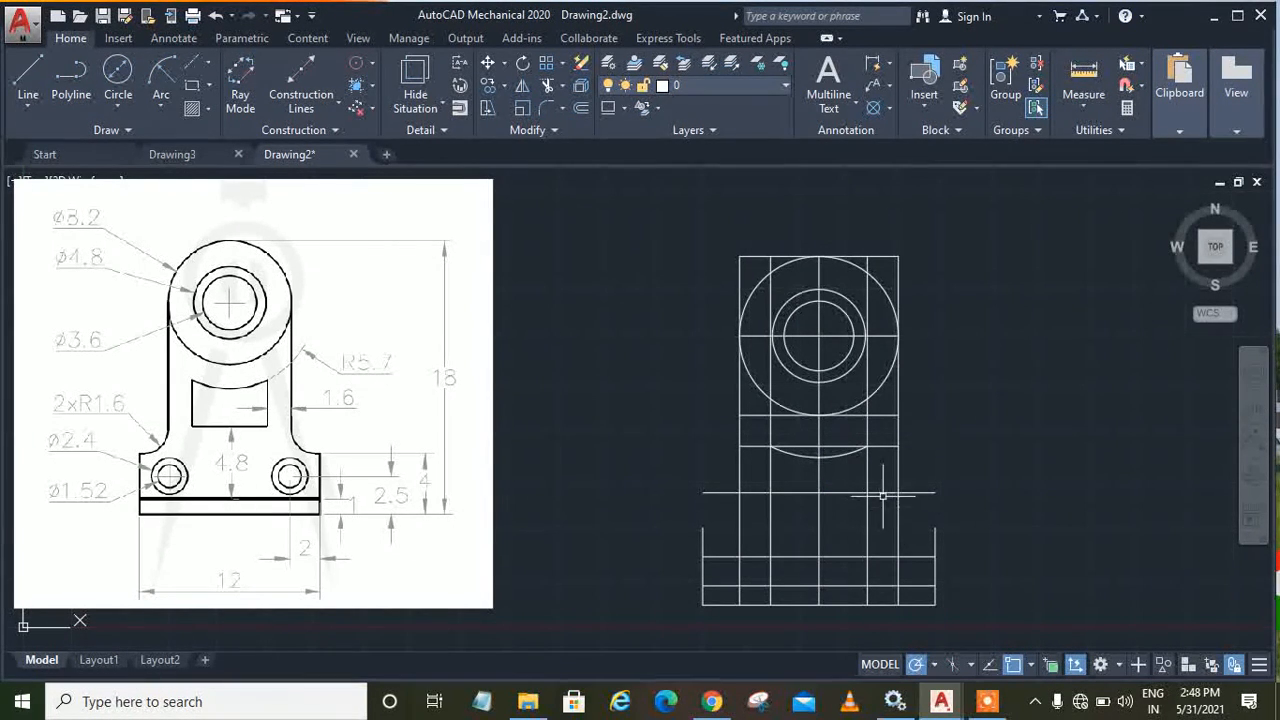
Step: Draw a start-end-radius arc of radius 1.6 from the upper end of the base's short left edge to the upright's left edge
click(160, 72)
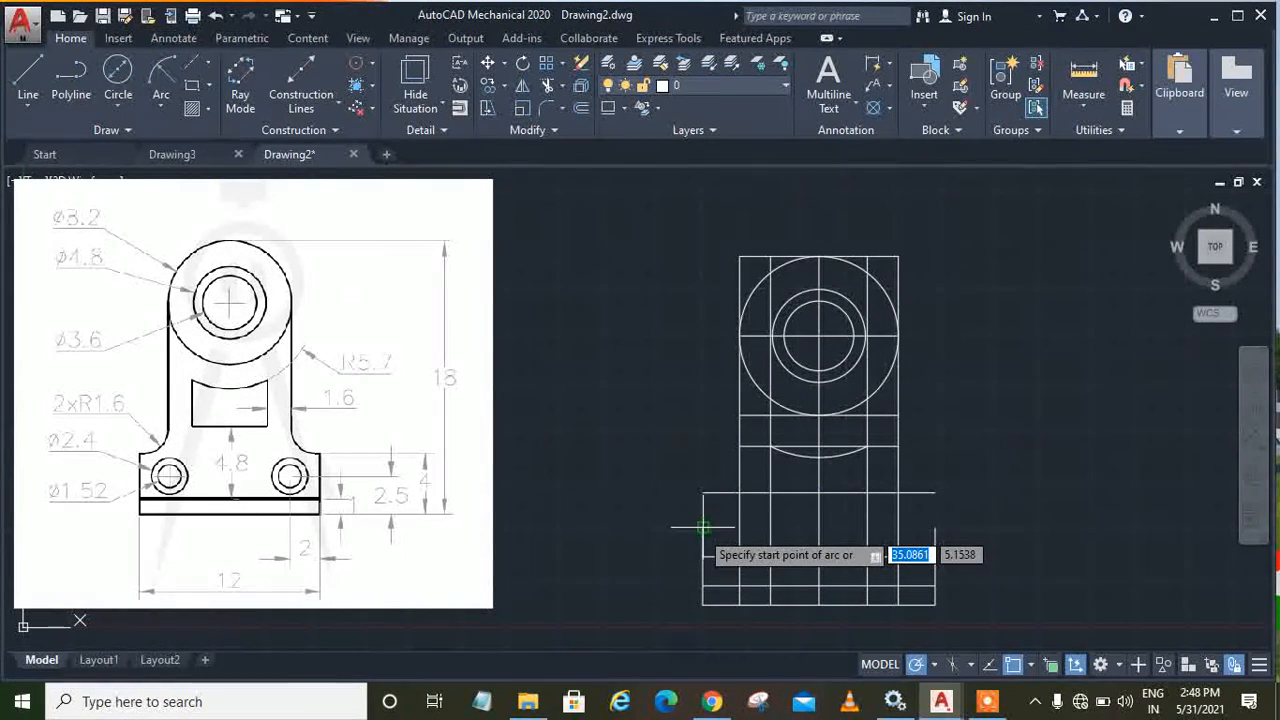
click(739, 494)
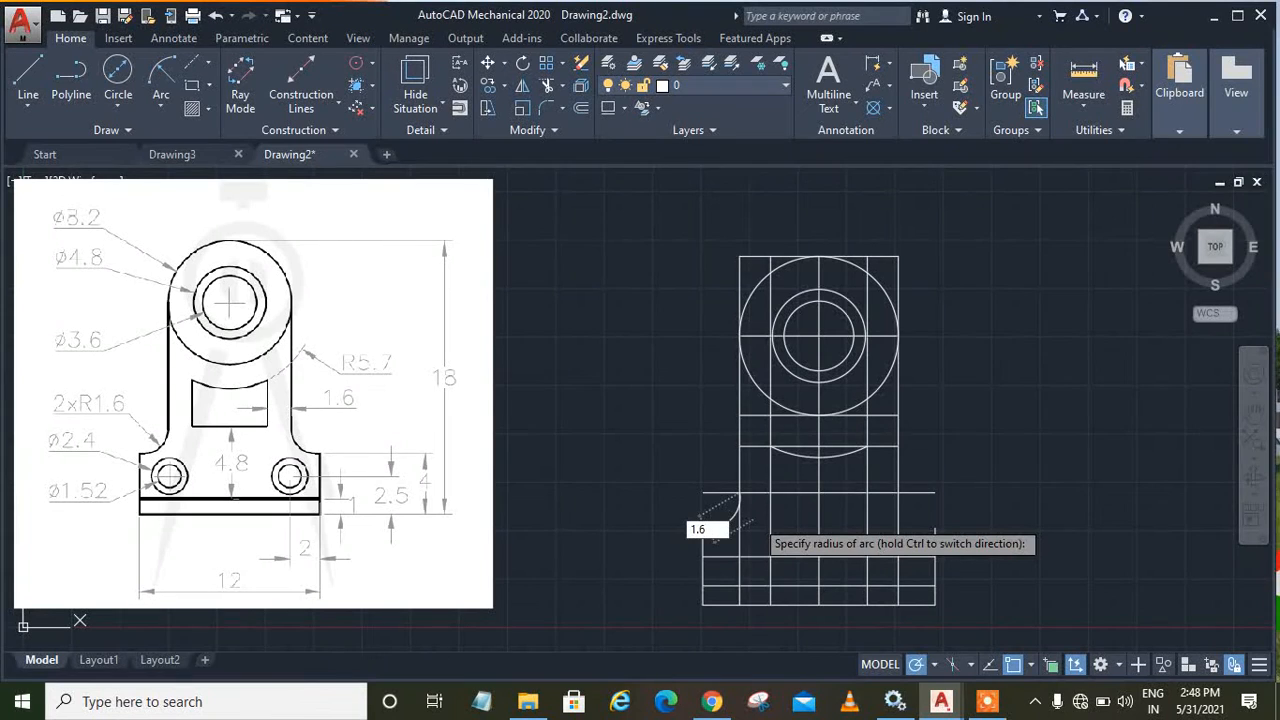
text(1.6)
key(Return)
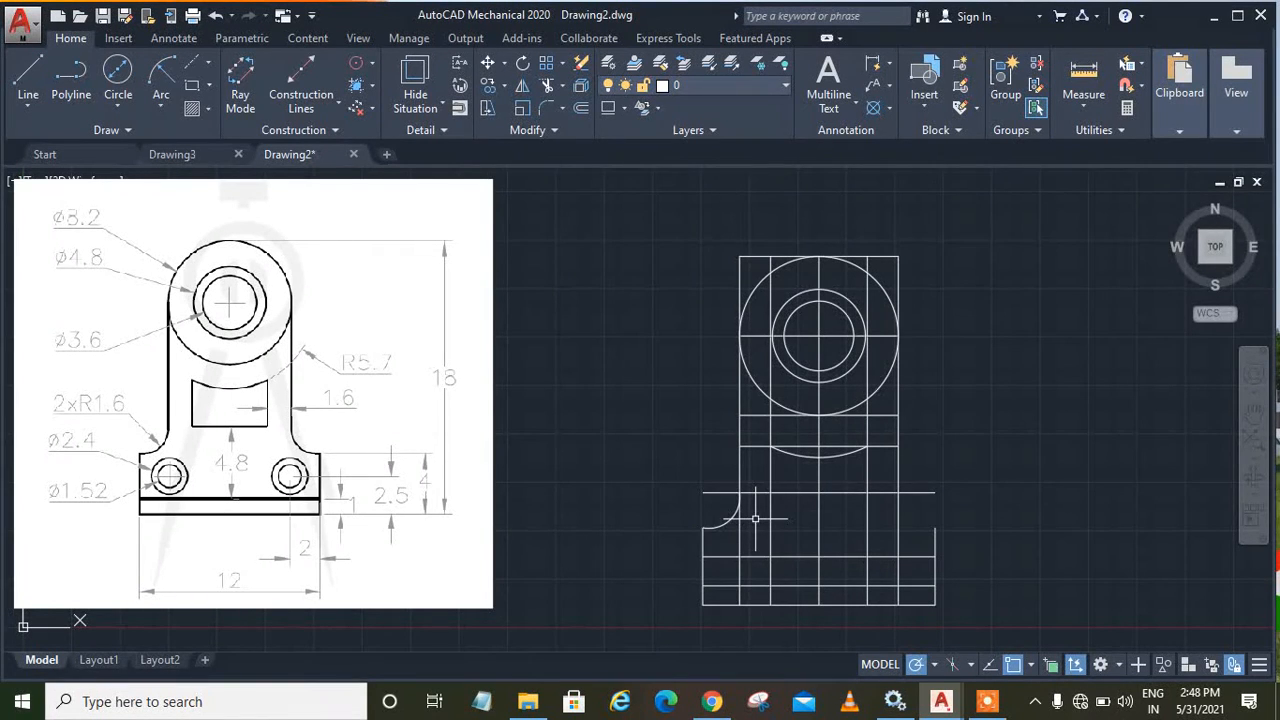
Step: Draw a start-end-radius arc of radius 1.6 from the upright's right edge to the upper end of the base's short right edge
click(166, 86)
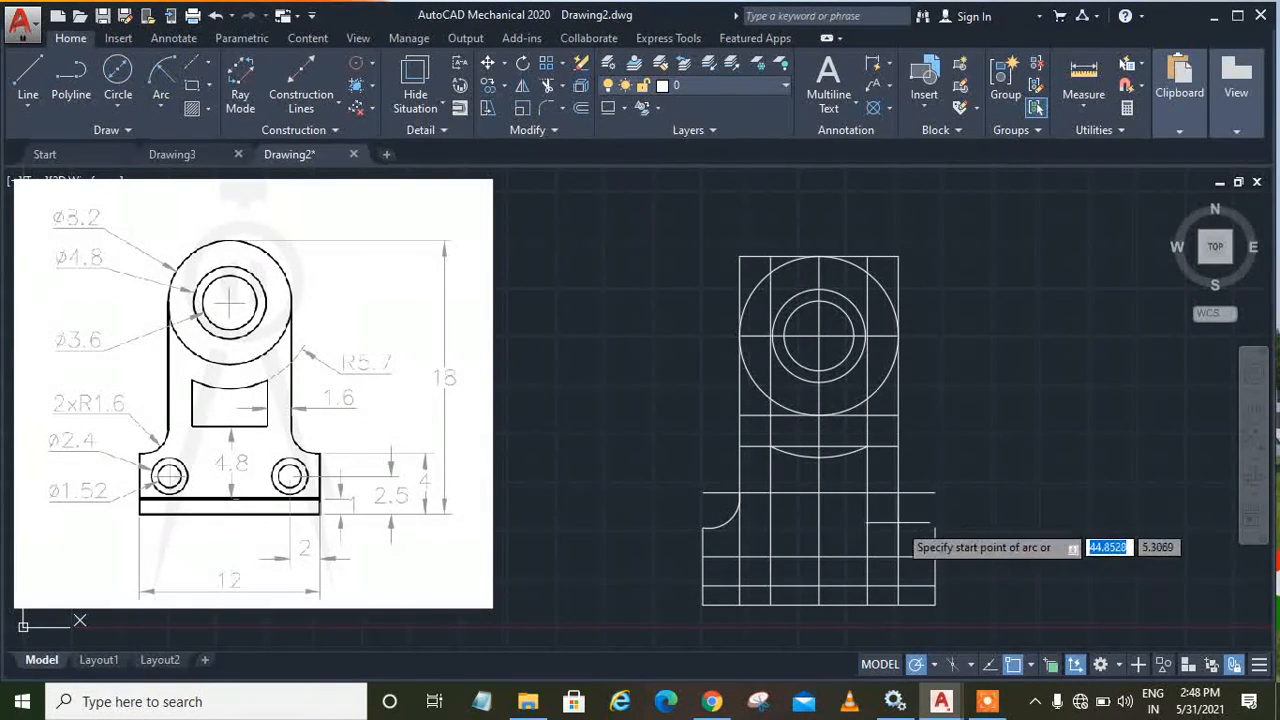
click(899, 492)
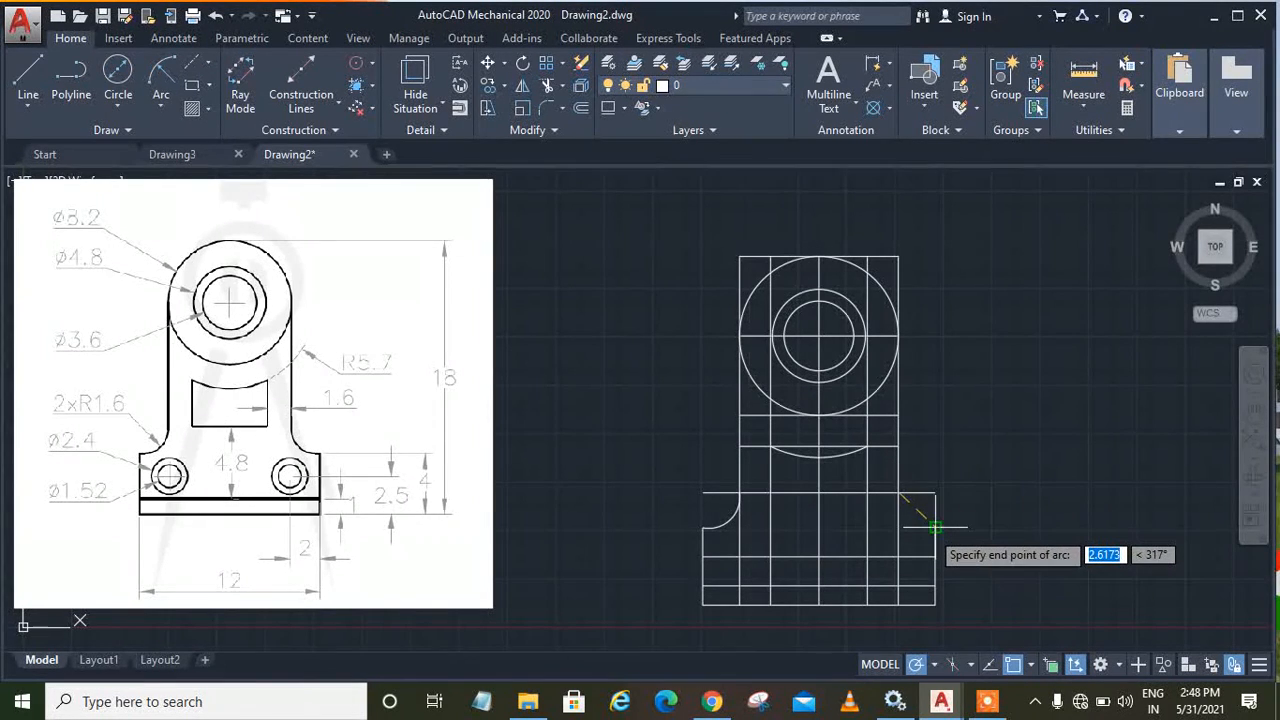
click(934, 527)
text(1)
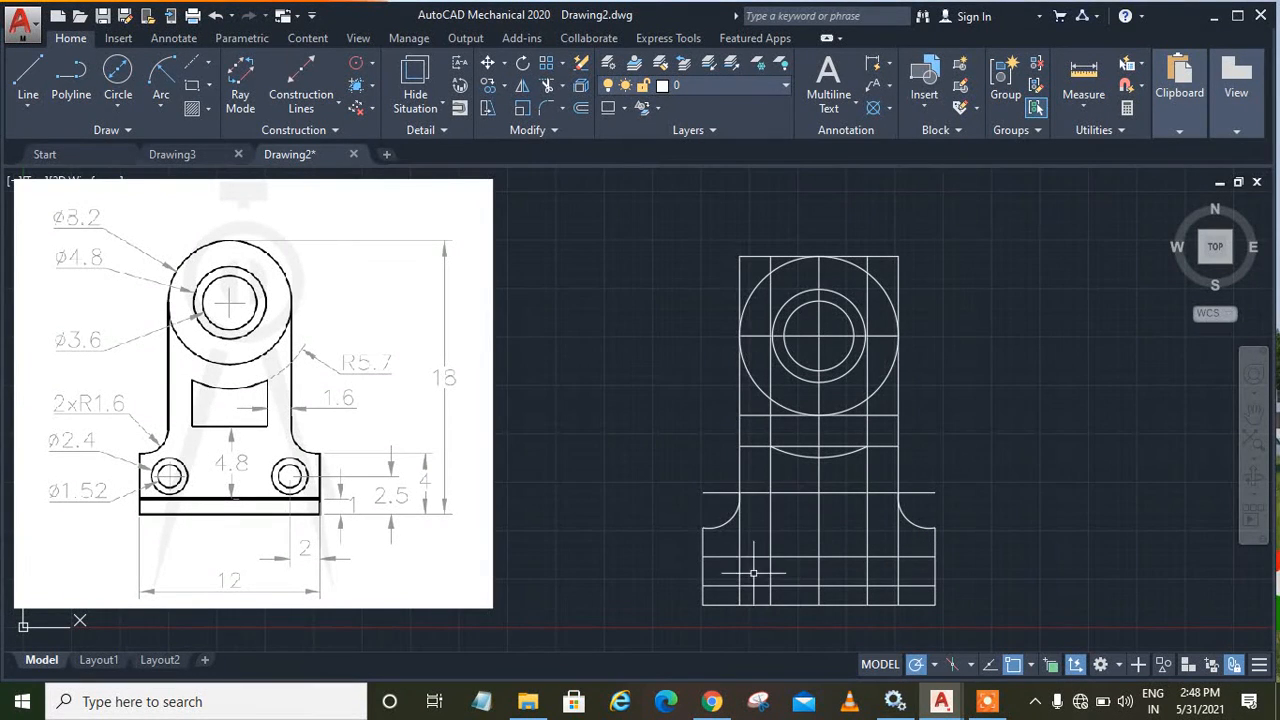
Step: Draw a circle with a diameter of 2.4 at the left hole centre, where the base construction lines intersect
click(118, 68)
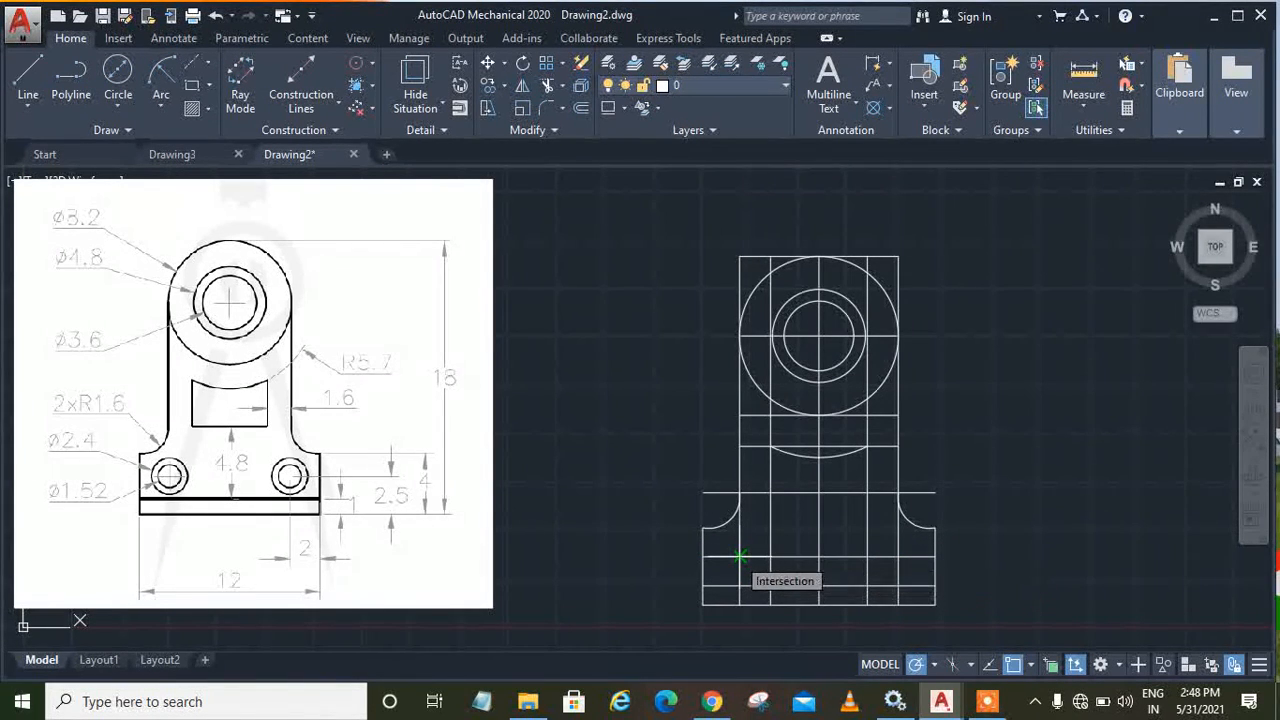
click(740, 556)
text(d)
key(Return)
text(2)
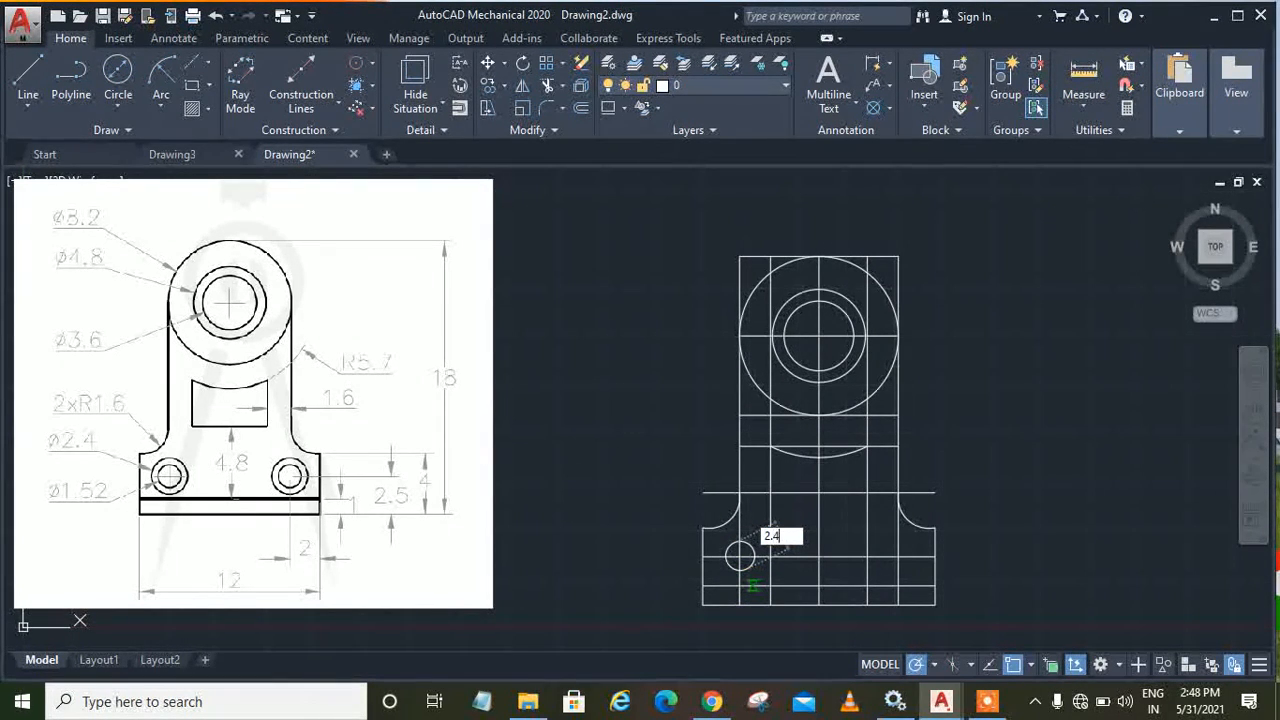
Step: Draw a concentric circle with a diameter of 1.52 at the left hole centre in the base
click(116, 68)
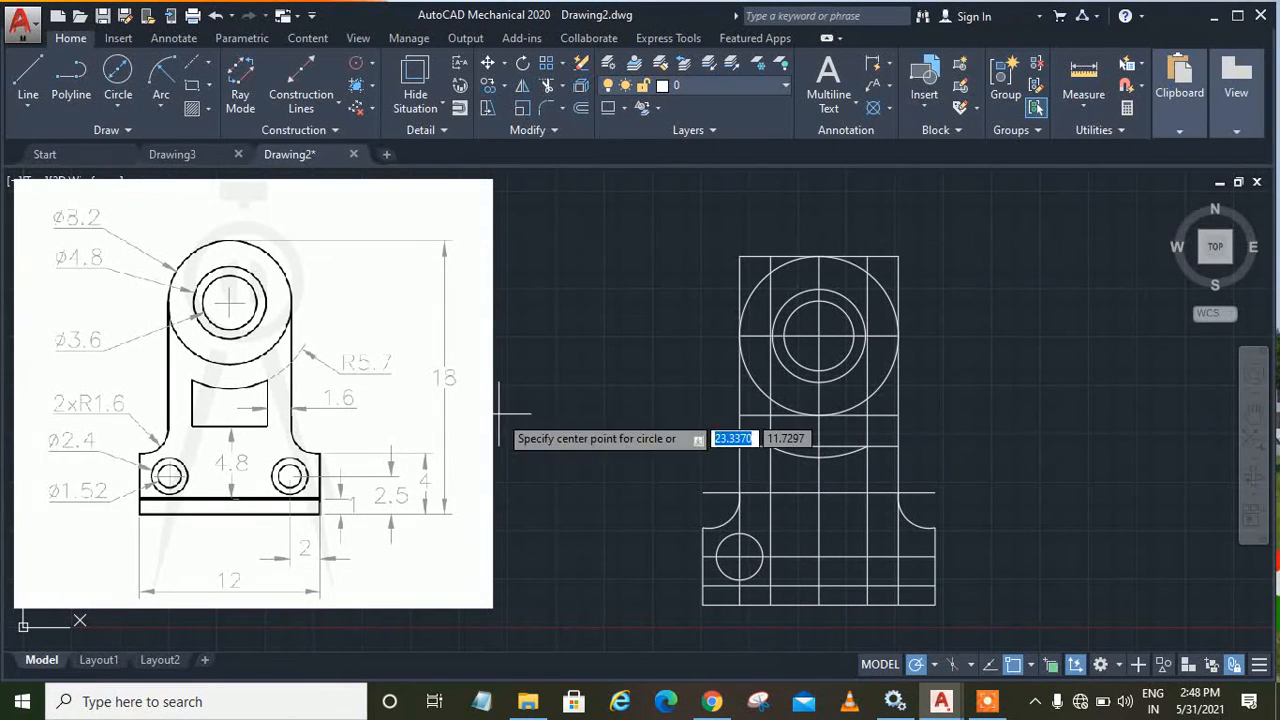
click(740, 557)
text(1)
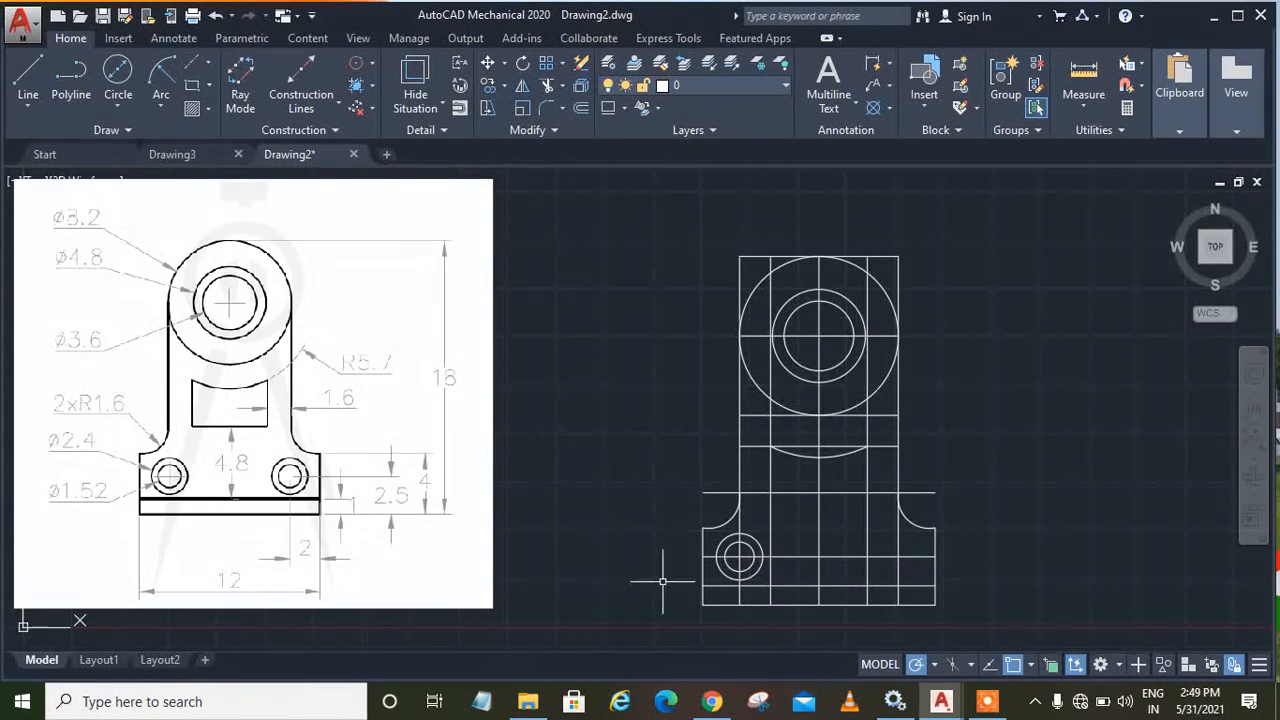
Step: Mirror both left hole circles about the bracket's vertical centre line, keeping the source objects
click(521, 86)
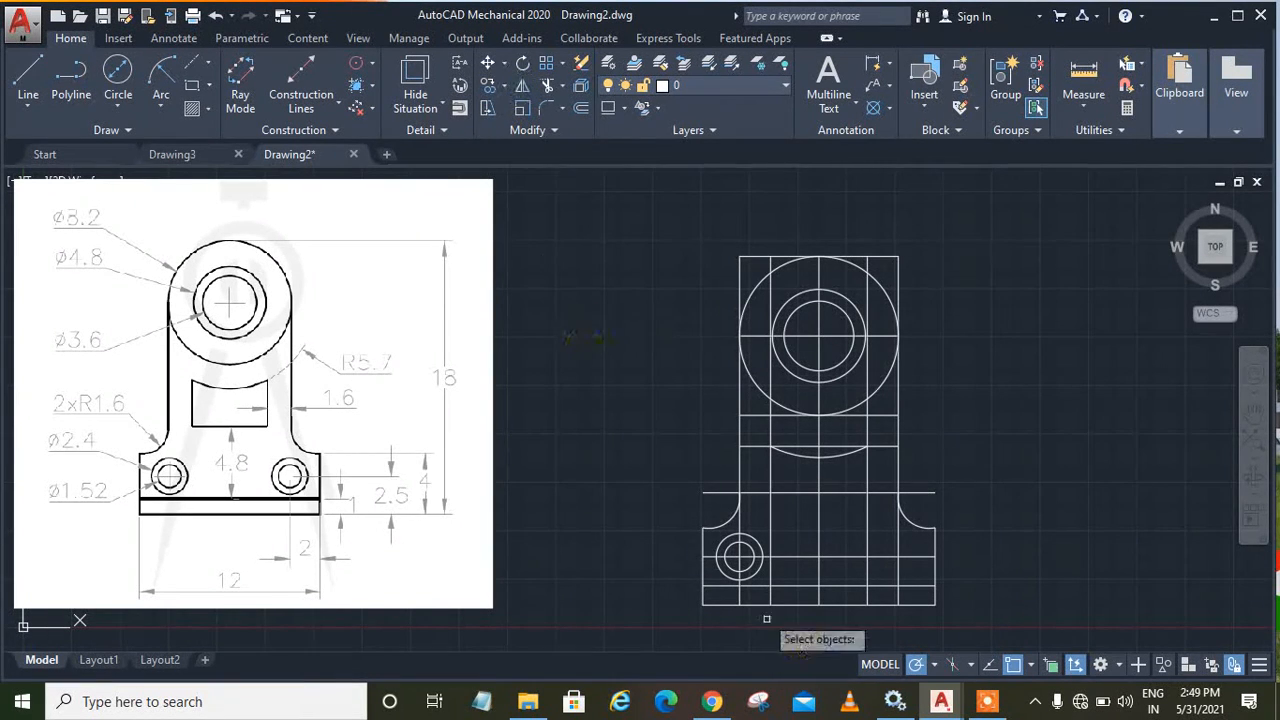
click(750, 551)
key(Return)
click(818, 518)
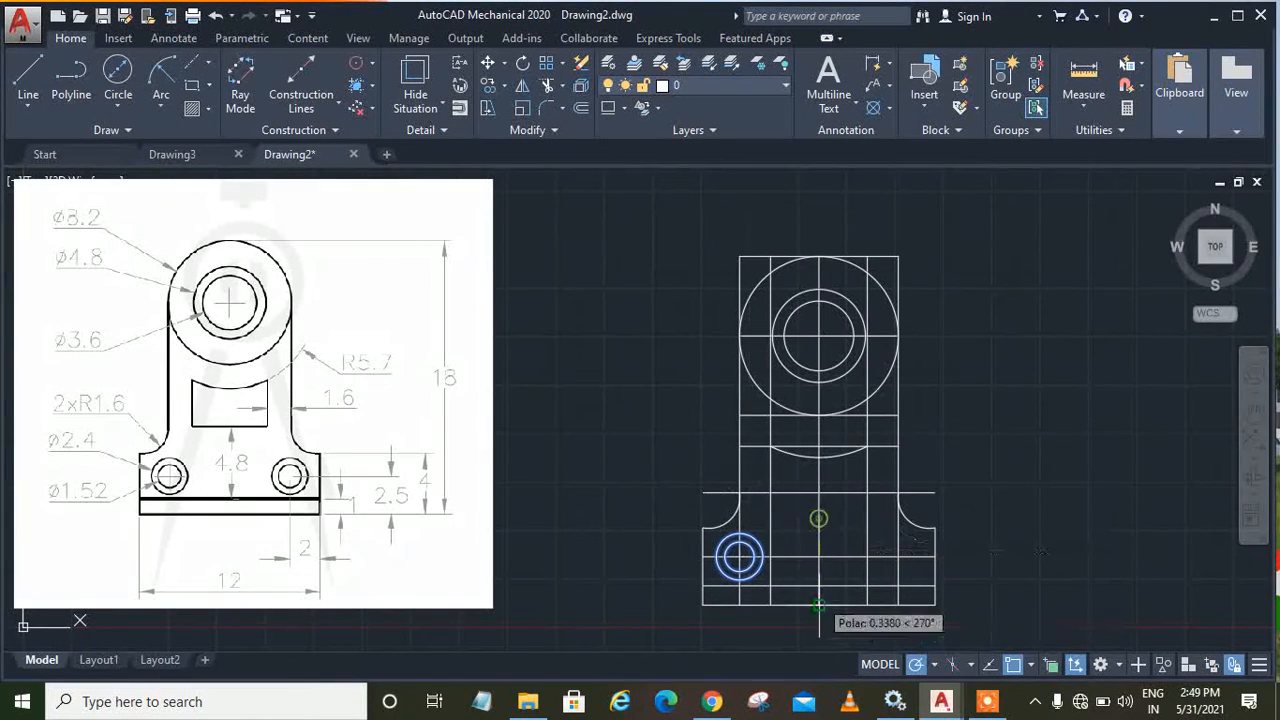
click(818, 603)
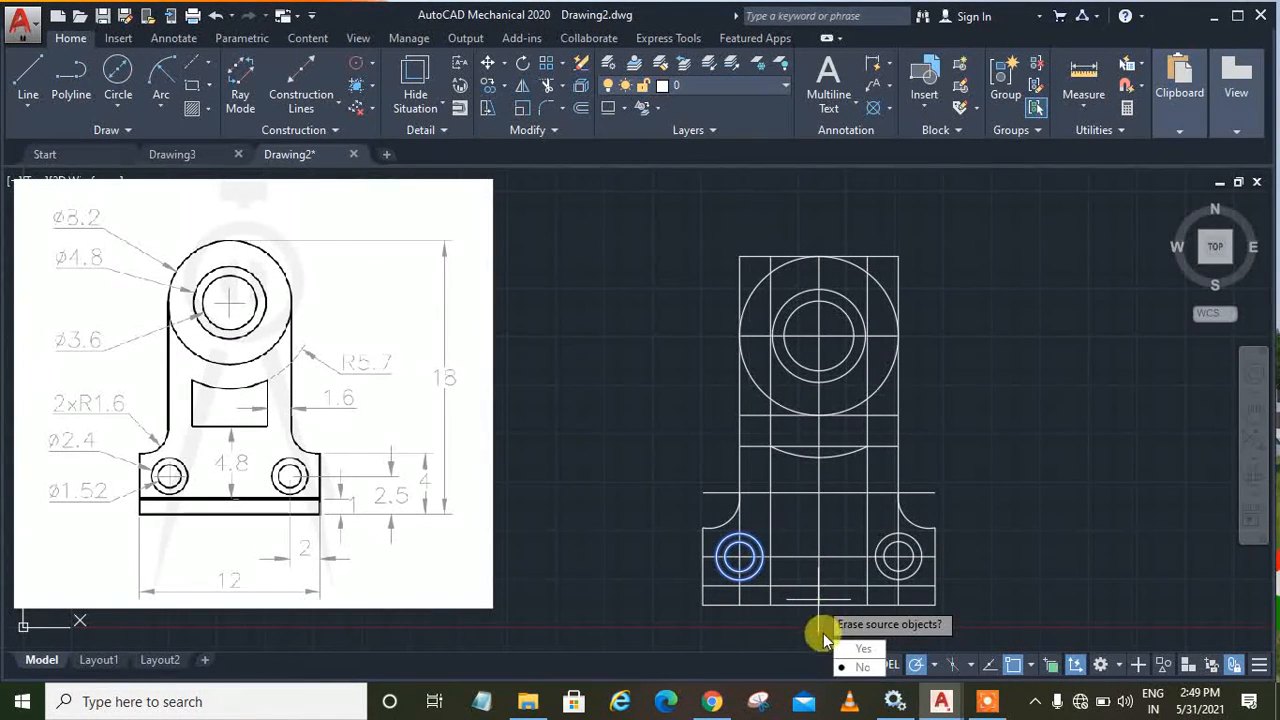
click(858, 668)
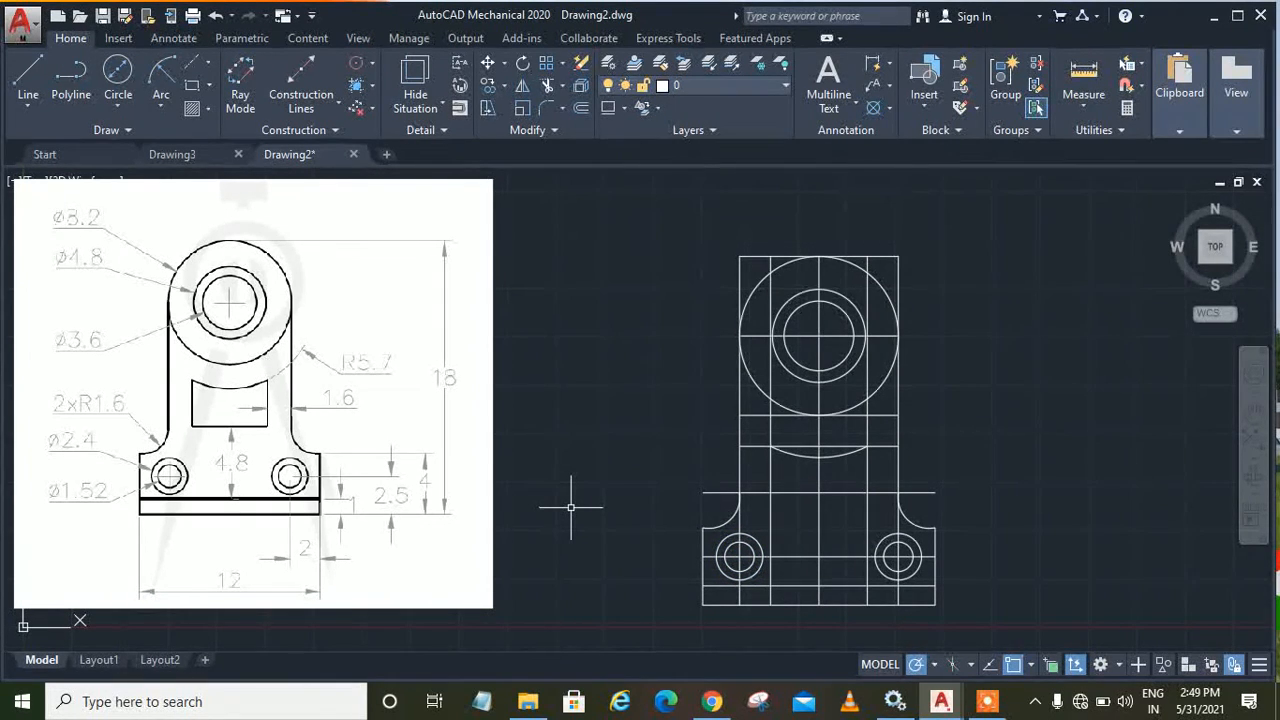
Step: Using all objects as cutting edges, trim the top horizontal line and the vertical line ends outside the large circle
click(551, 85)
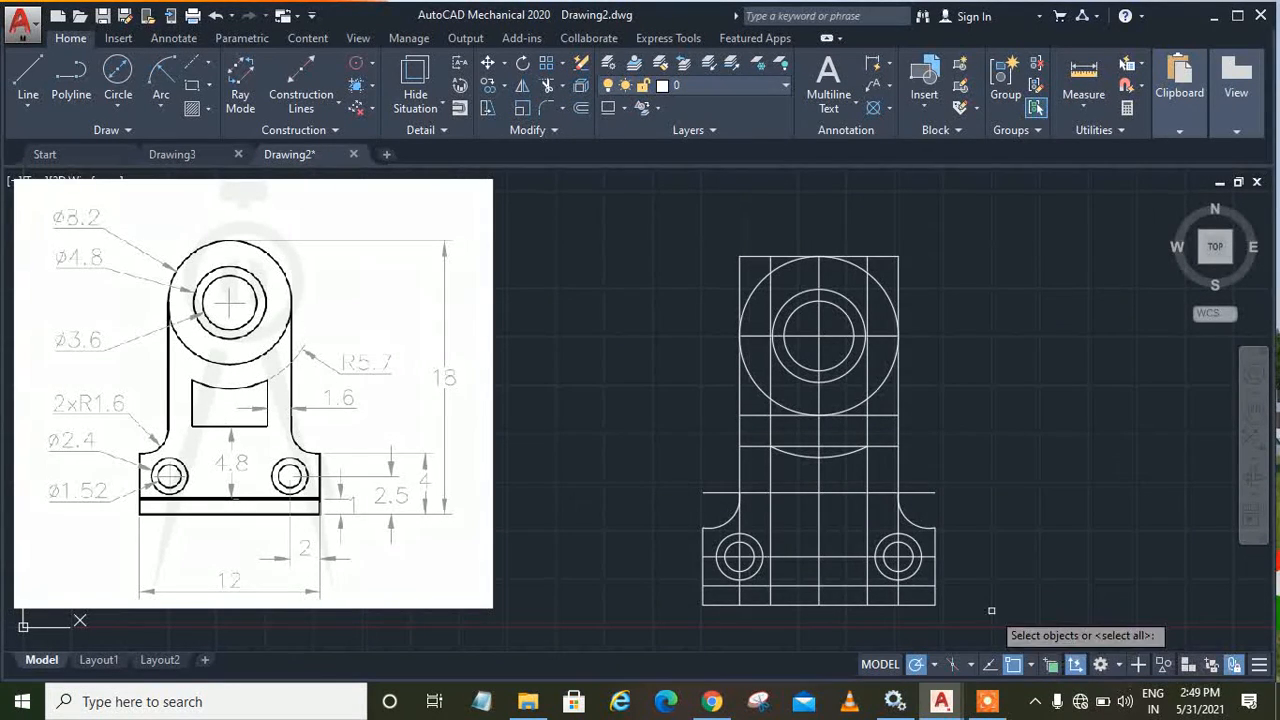
mouse_move(890, 607)
mouse_down()
mouse_move(614, 446)
mouse_move(871, 194)
mouse_move(1000, 200)
mouse_move(1006, 220)
mouse_up()
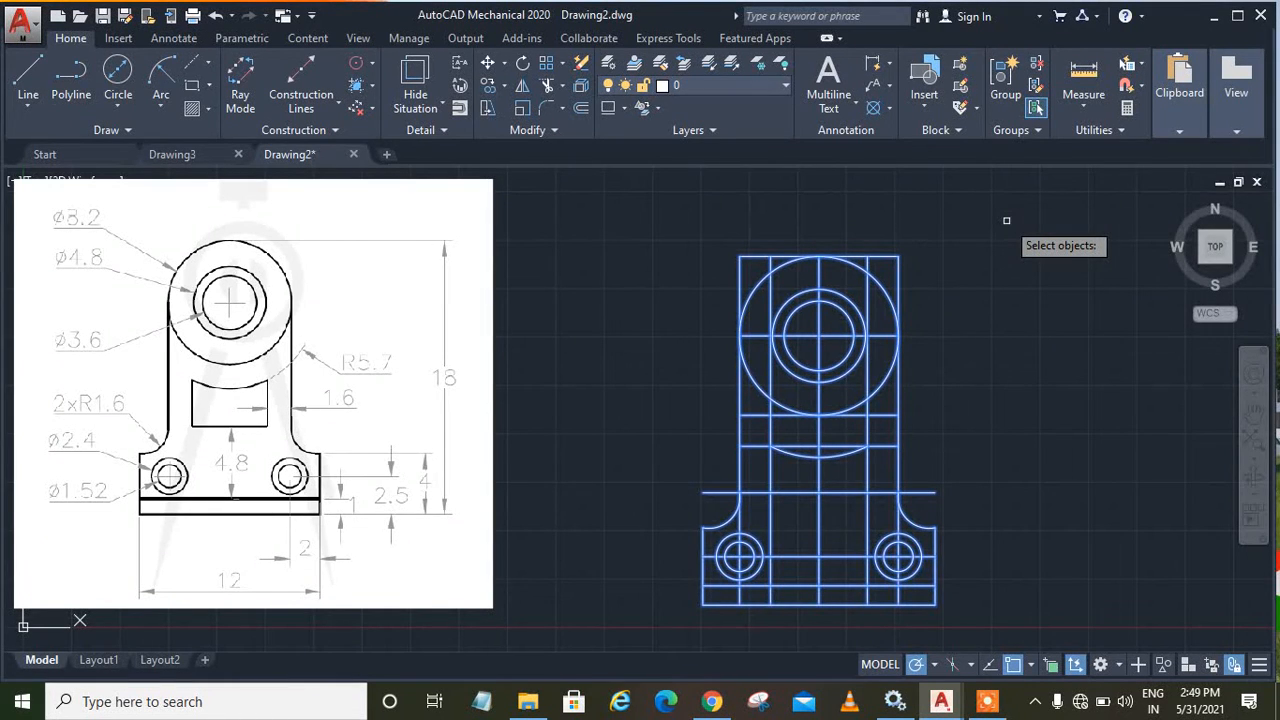
key(Return)
drag(851, 246, 849, 248)
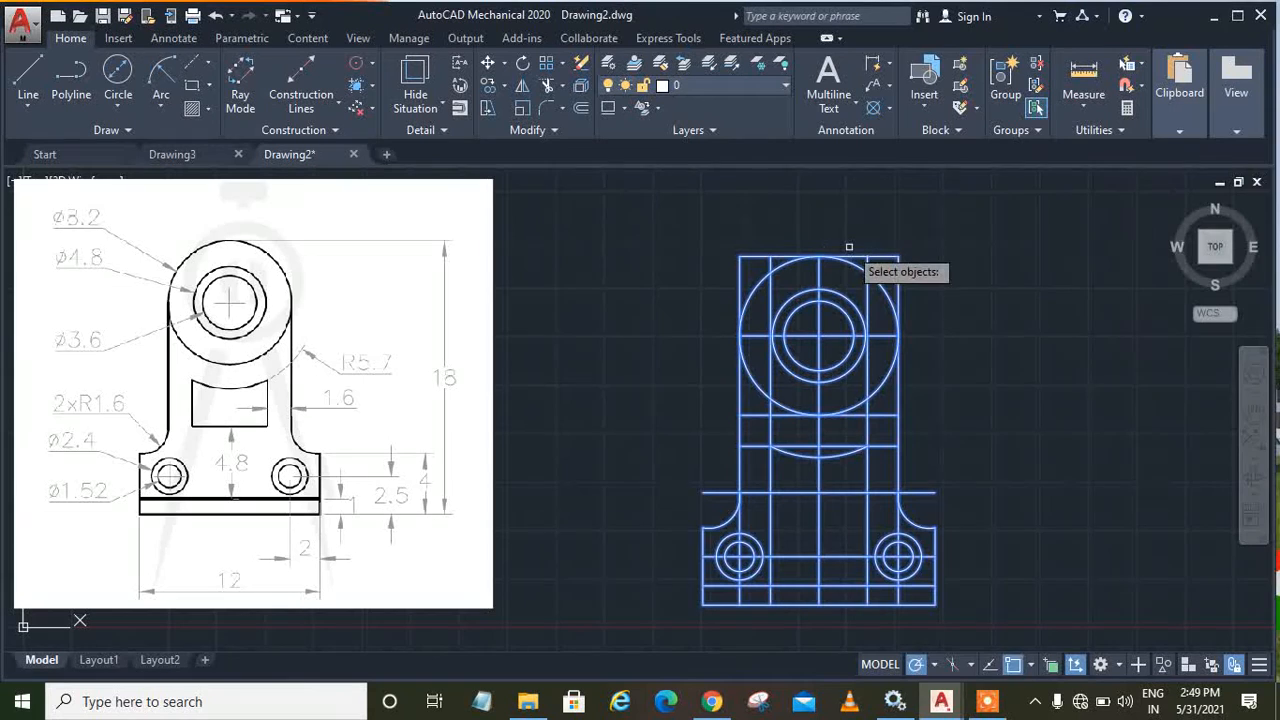
click(899, 273)
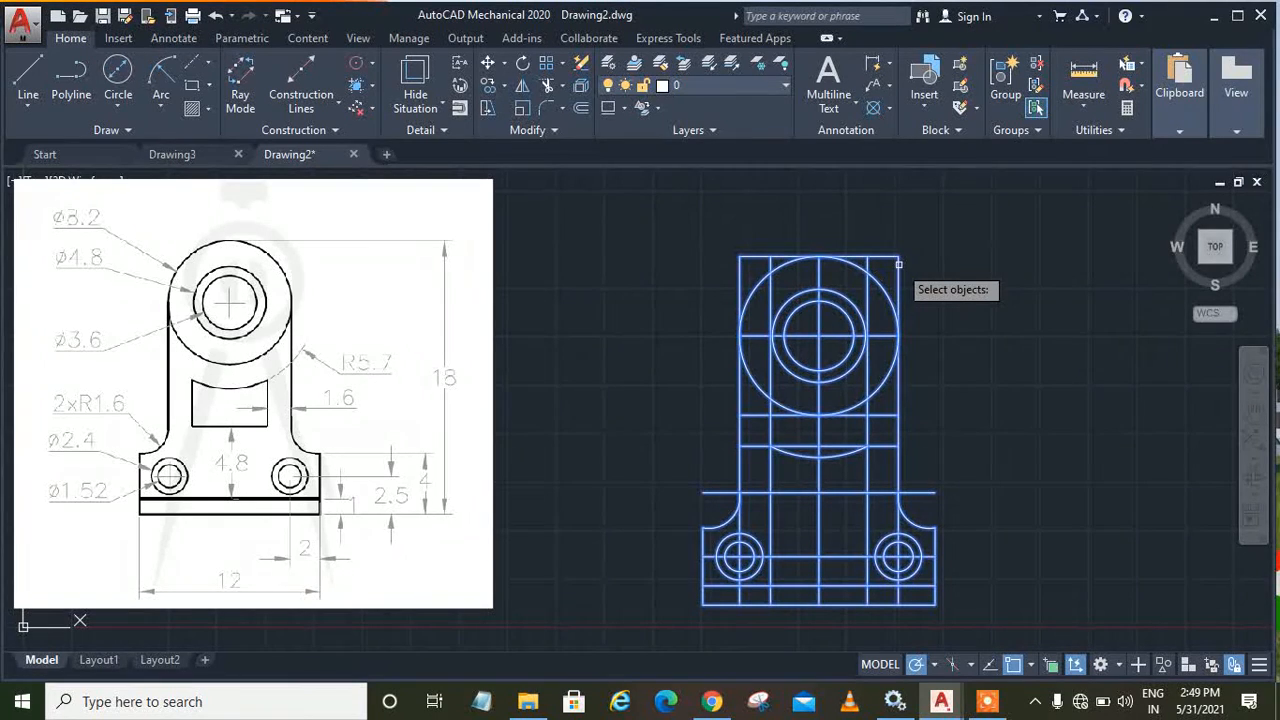
key(Return)
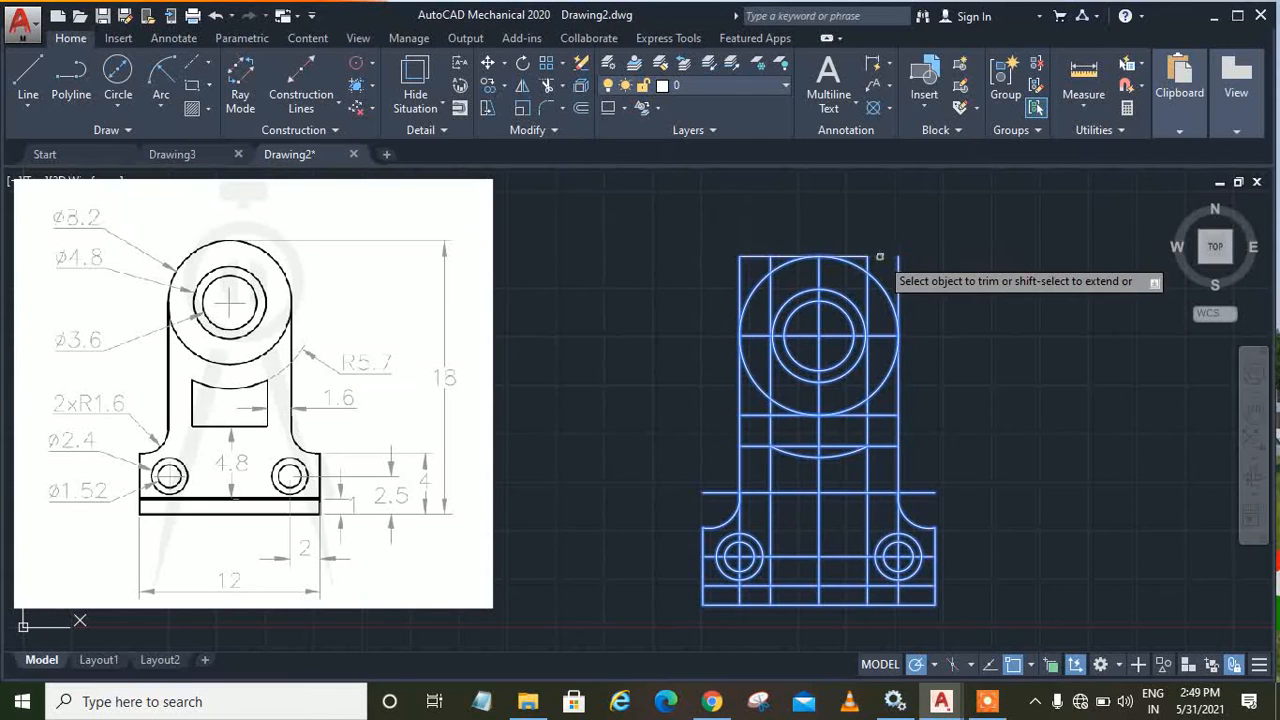
click(866, 262)
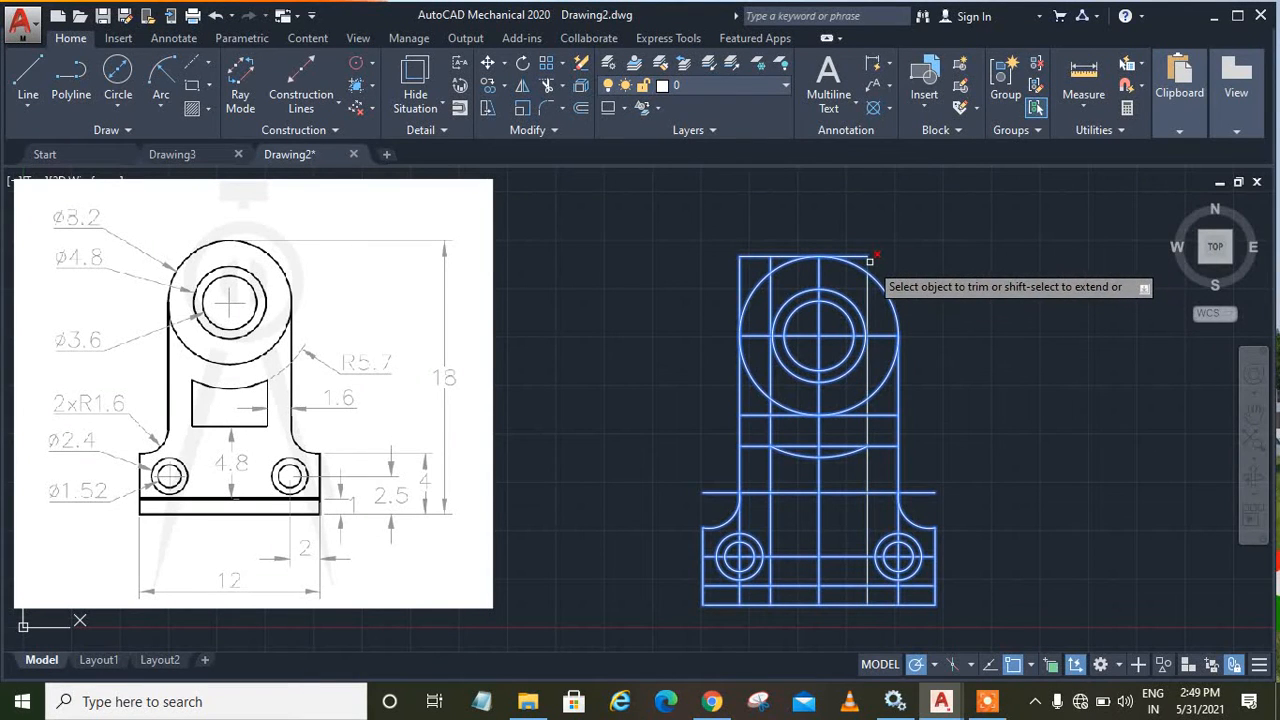
click(785, 256)
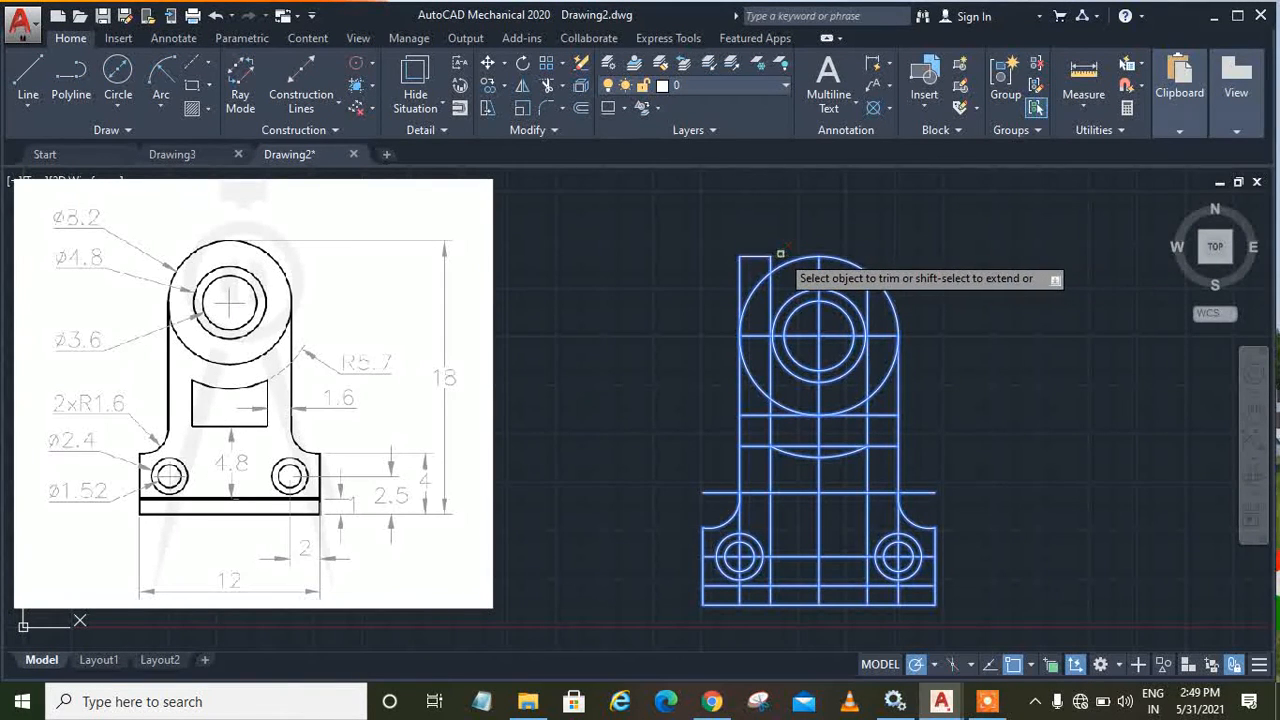
click(759, 257)
click(770, 259)
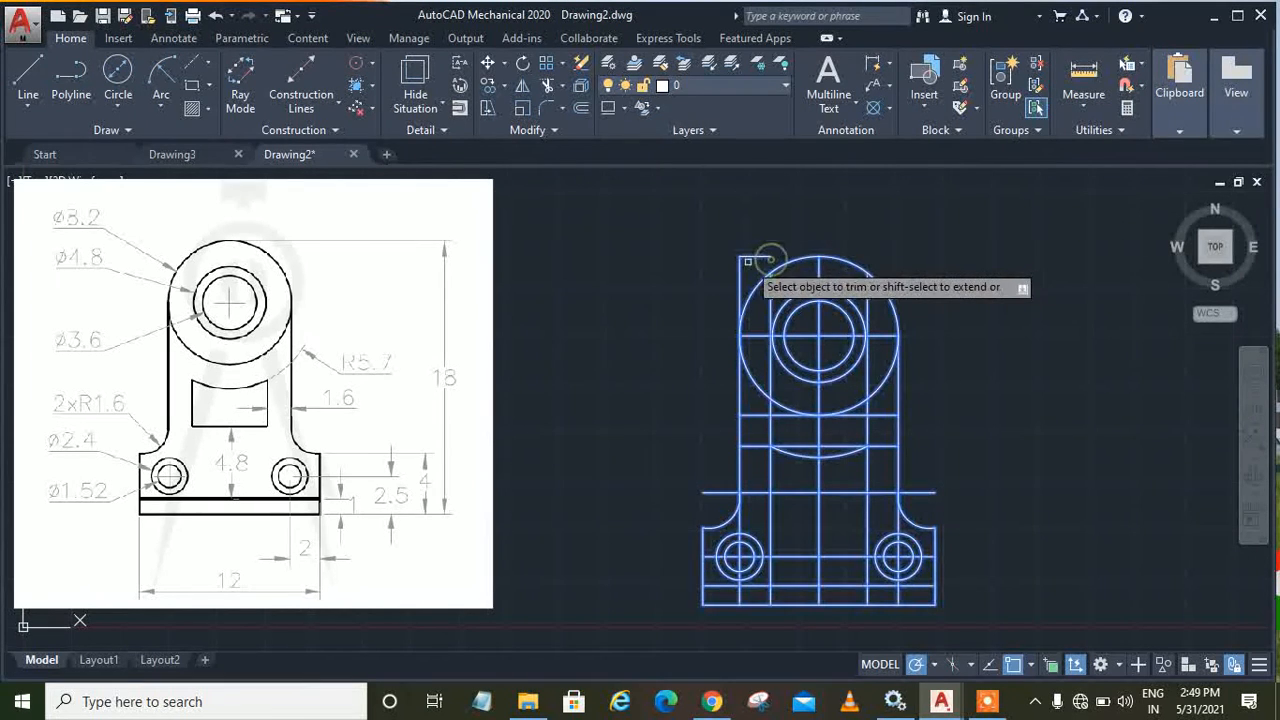
click(740, 266)
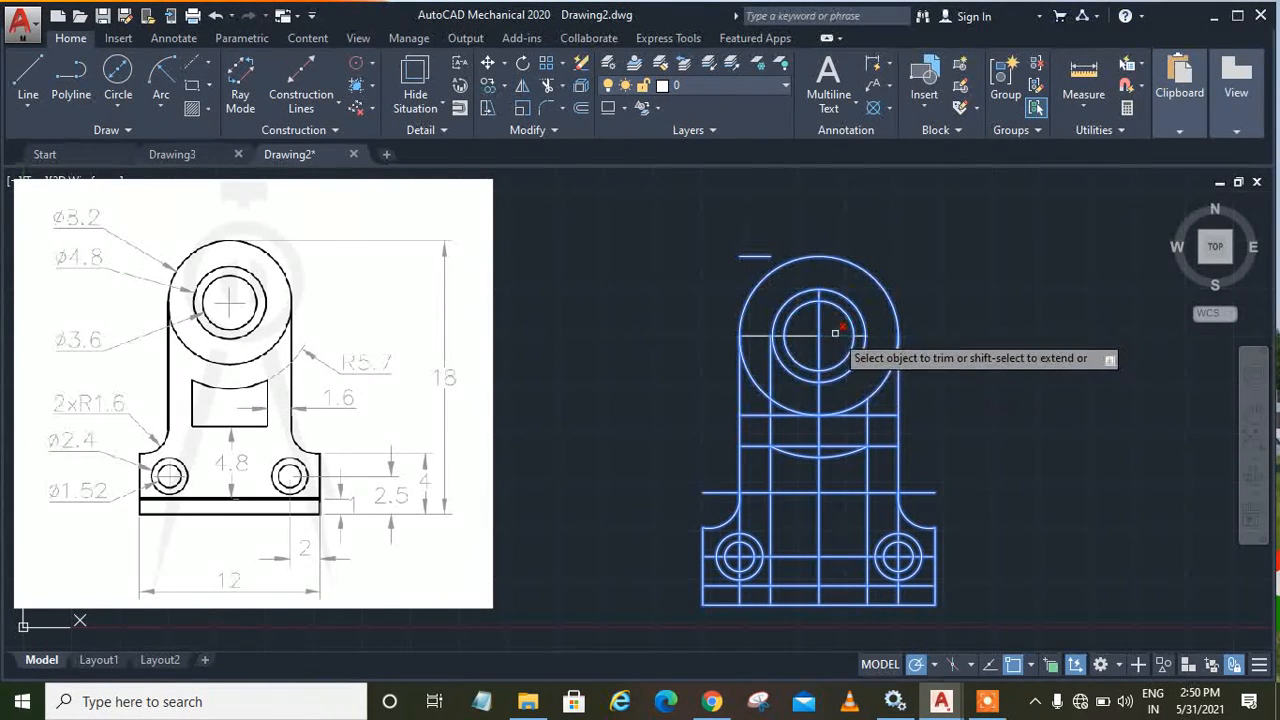
Step: Trim the horizontal and vertical centre-line segments crossing the concentric circles at the top of the upright
click(805, 337)
click(819, 346)
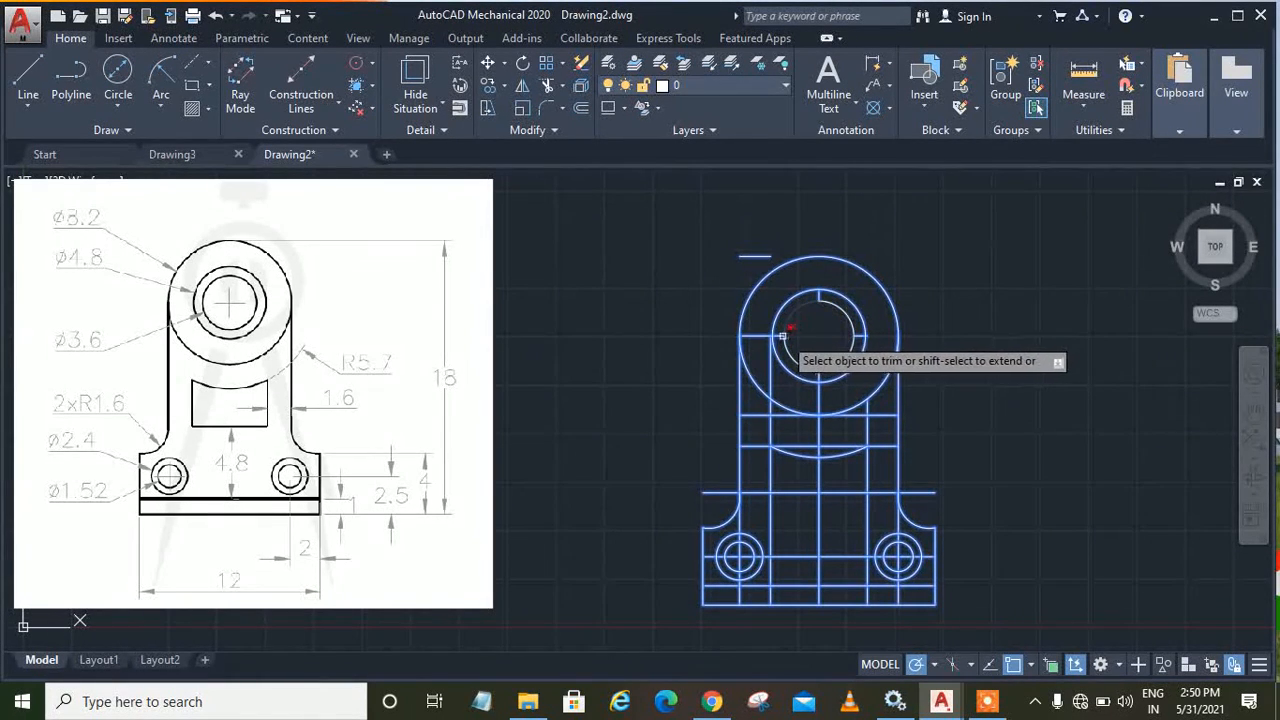
click(780, 336)
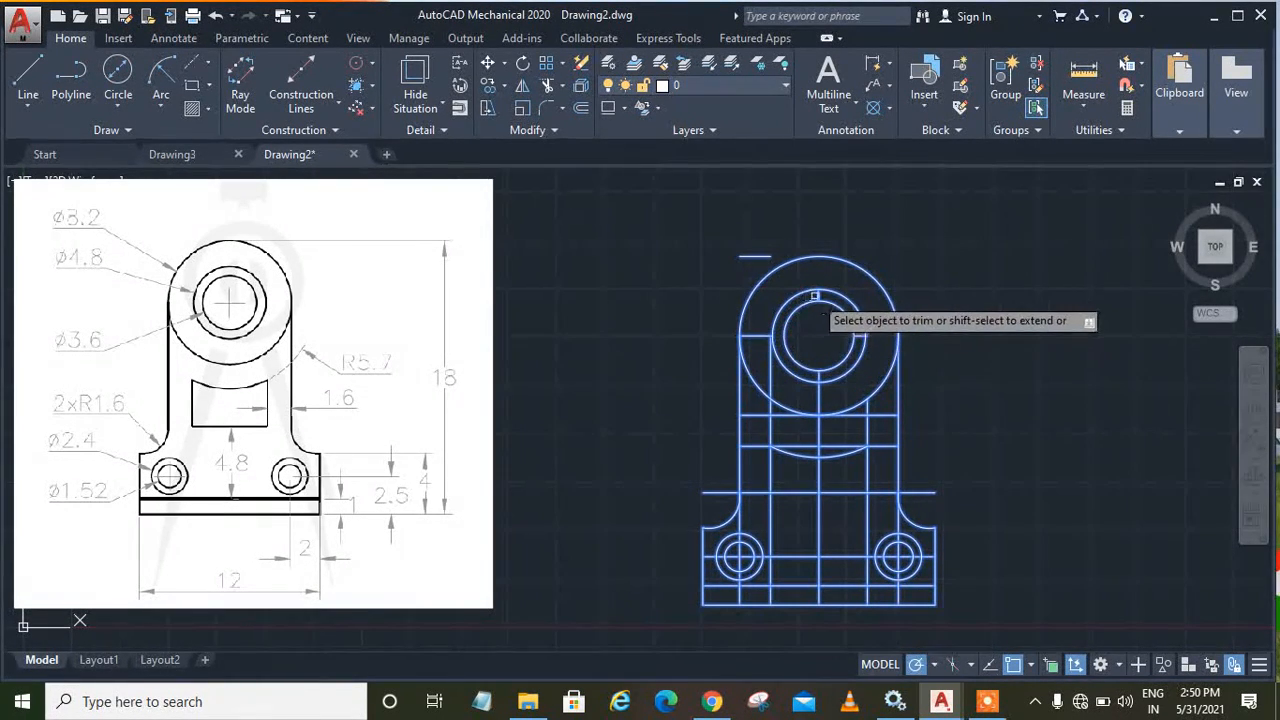
click(819, 294)
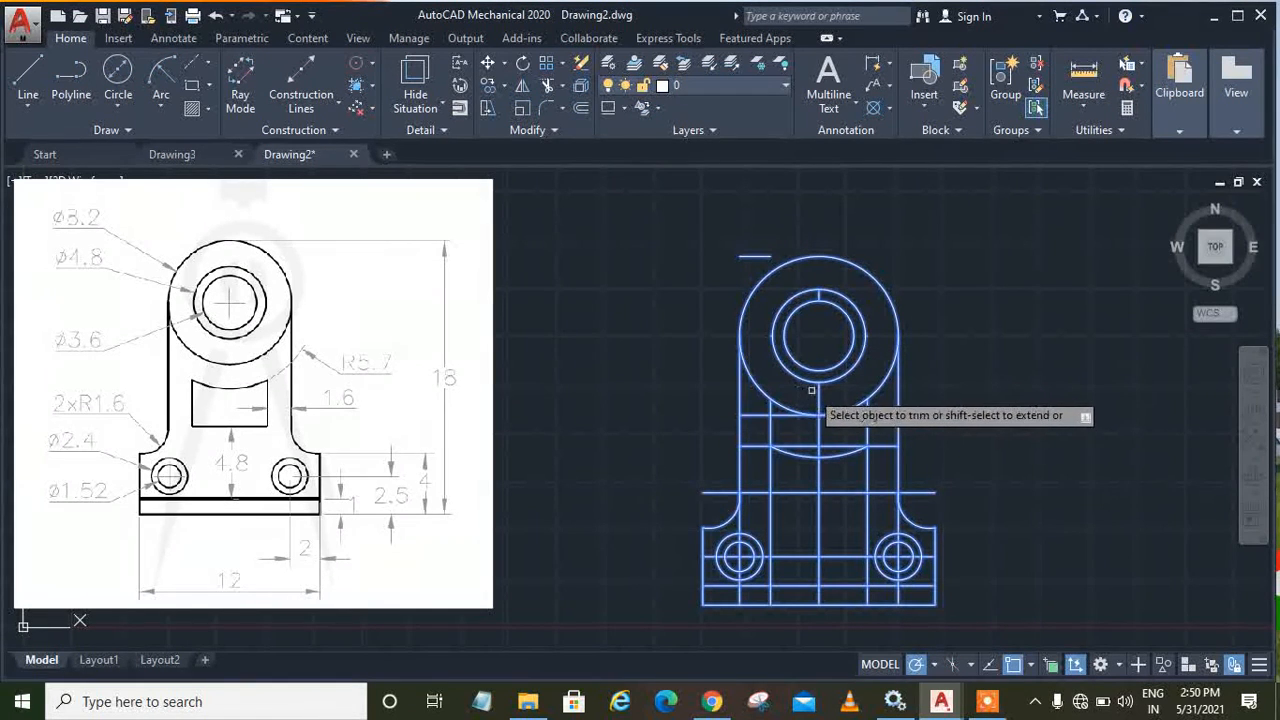
Step: Trim the construction-line segments between the bottom of the large circle and the 5.7 radius window arc
click(767, 432)
click(765, 430)
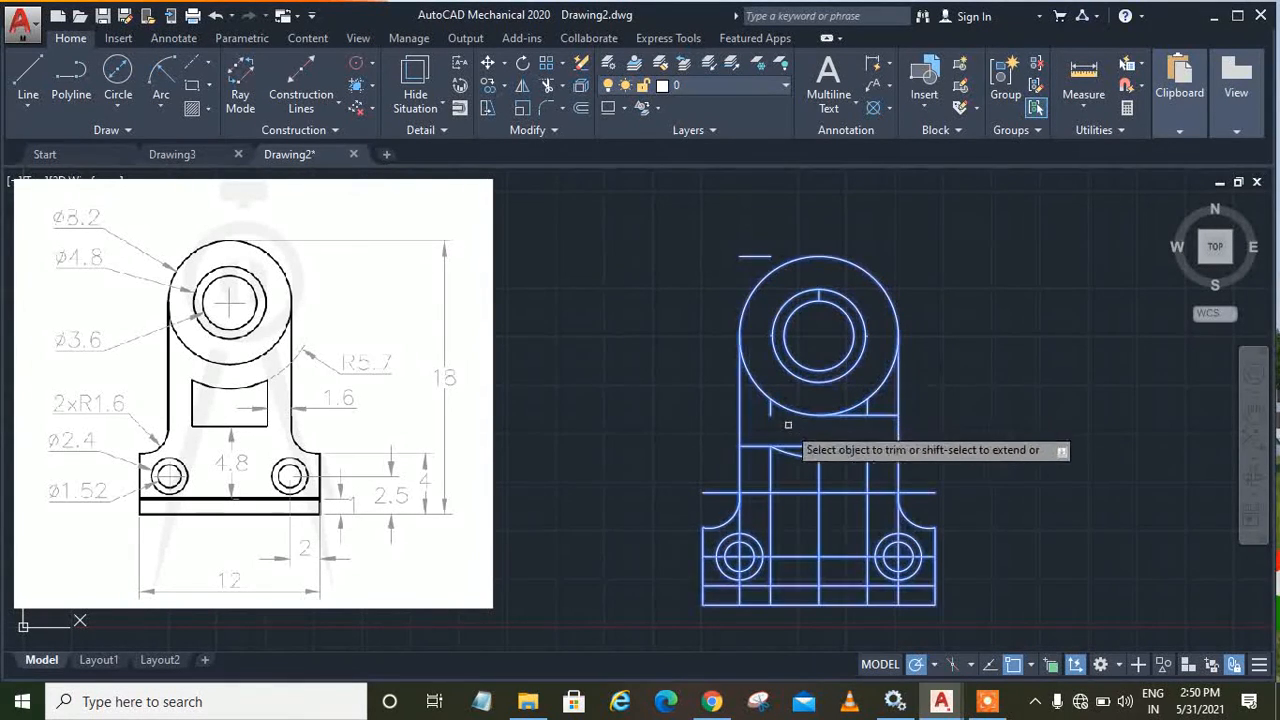
click(861, 413)
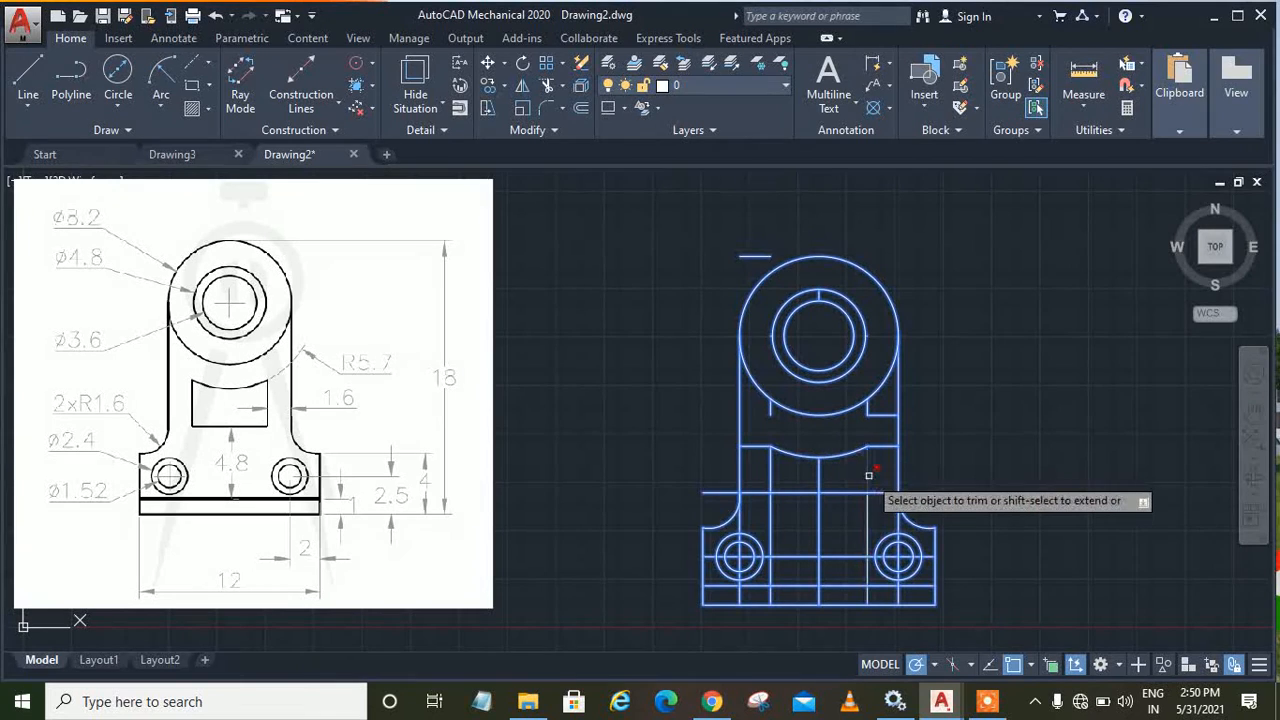
Step: Trim the centre line inside the window and the vertical lines directly below it, leaving the window's rectangular outline
click(819, 479)
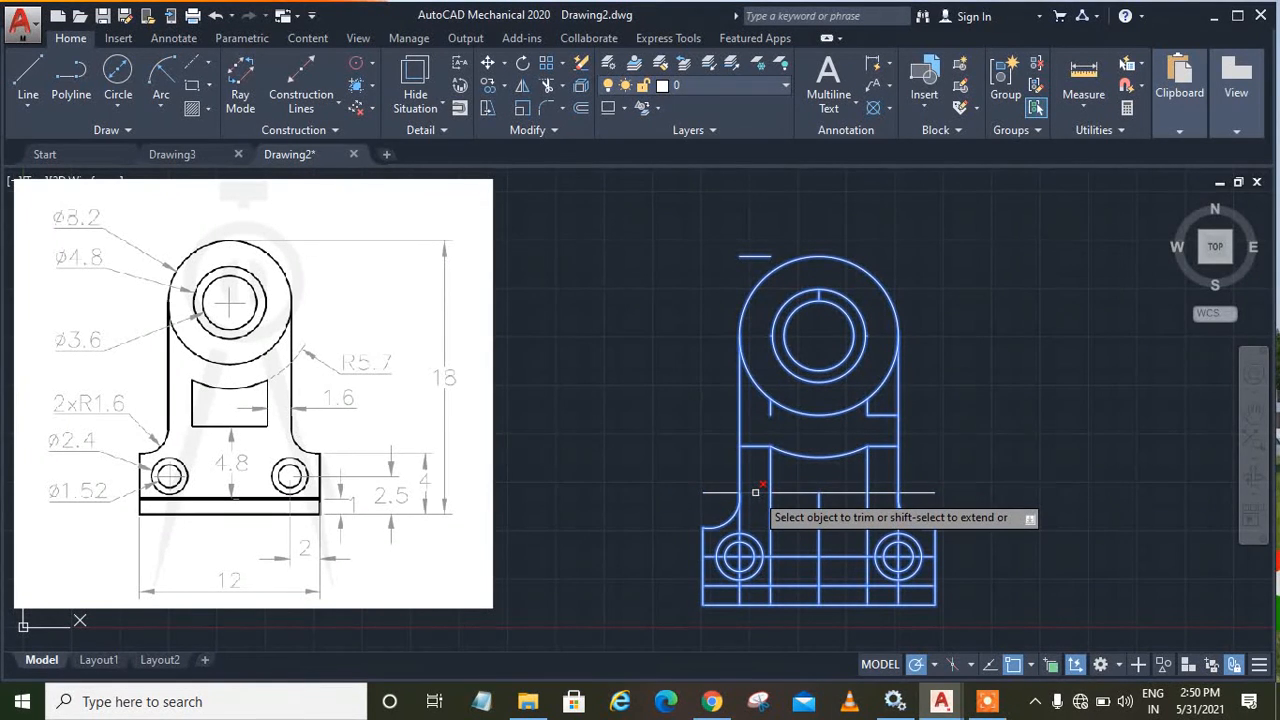
click(755, 492)
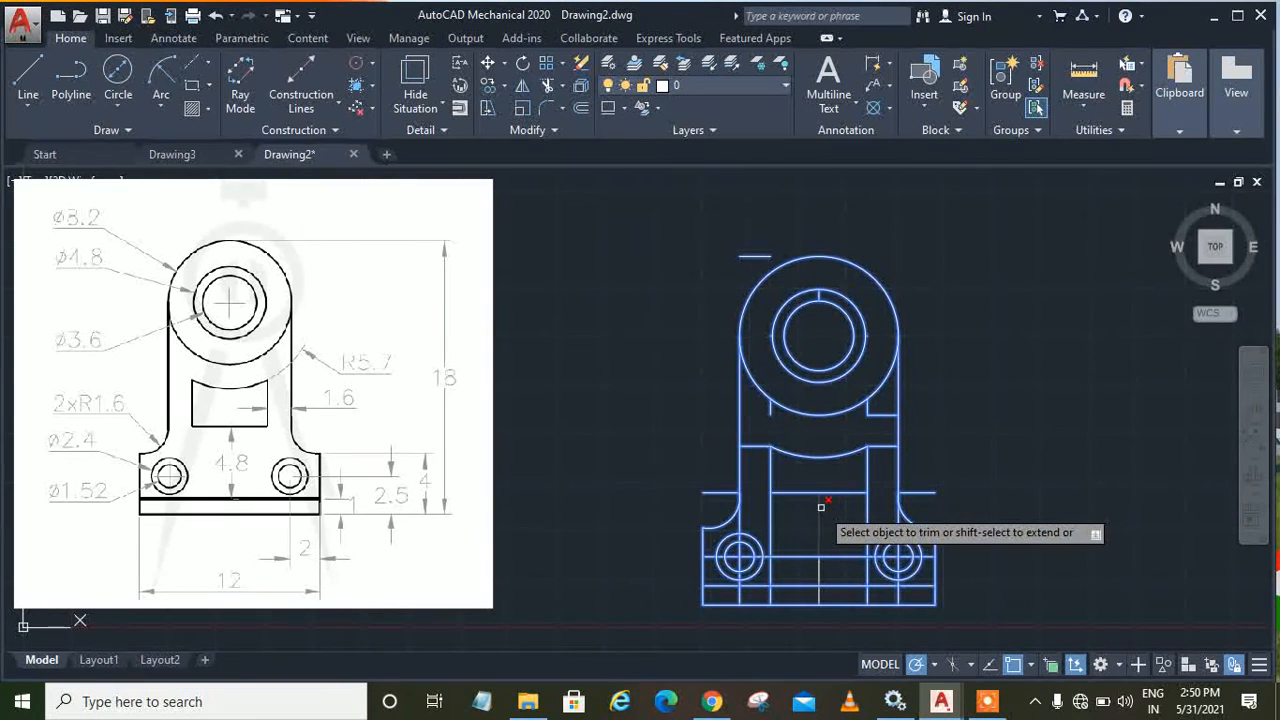
click(767, 510)
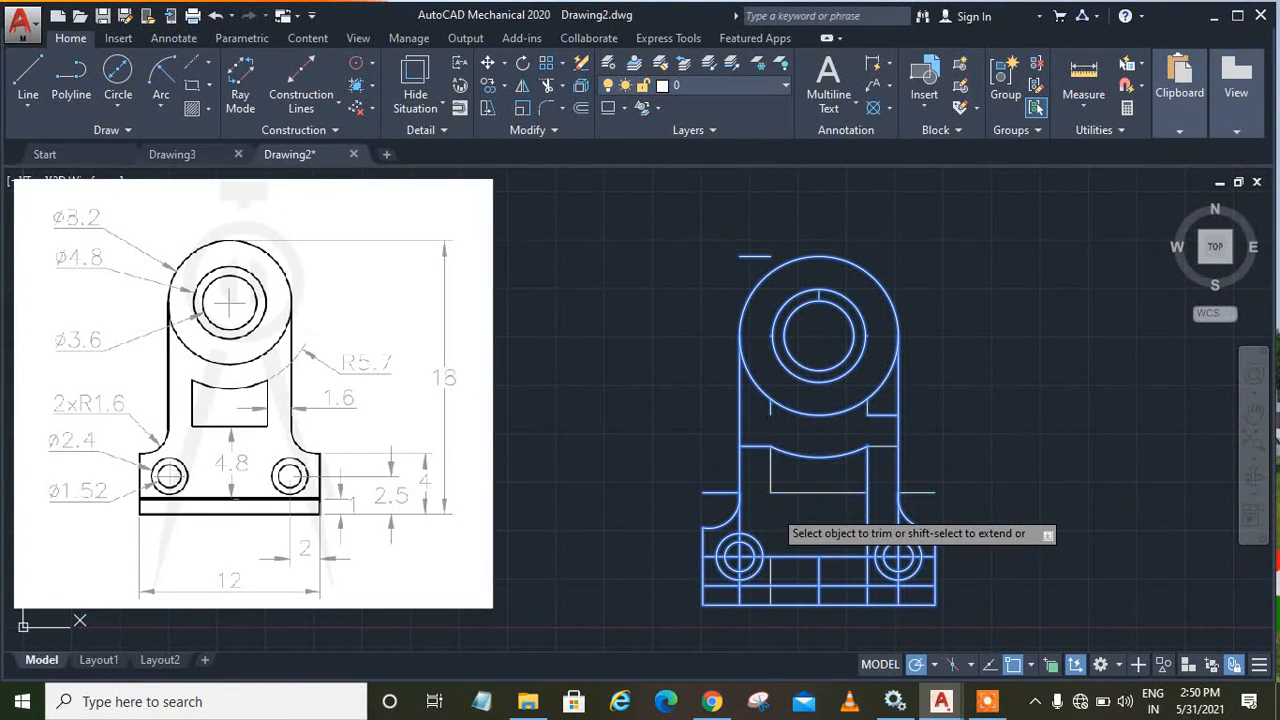
click(862, 510)
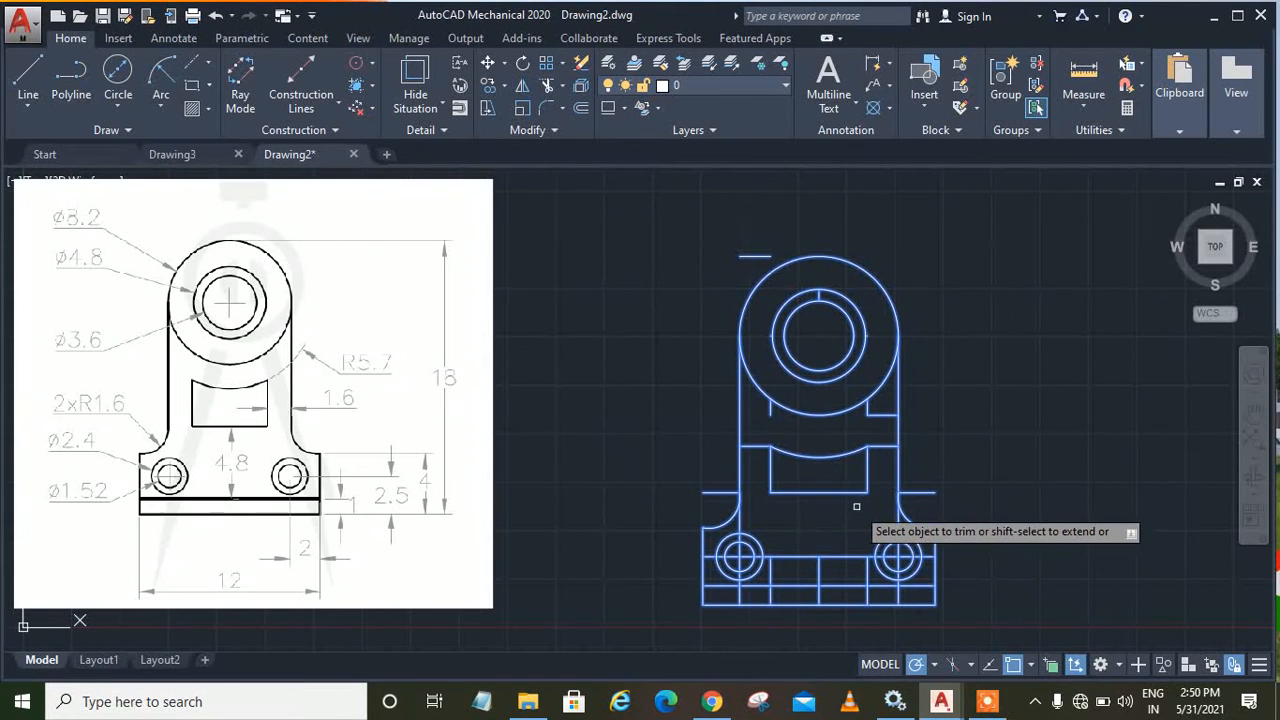
Step: Trim the horizontal hole centre line between the two holes and the vertical line remnants above the base strip
click(788, 555)
click(843, 557)
click(819, 568)
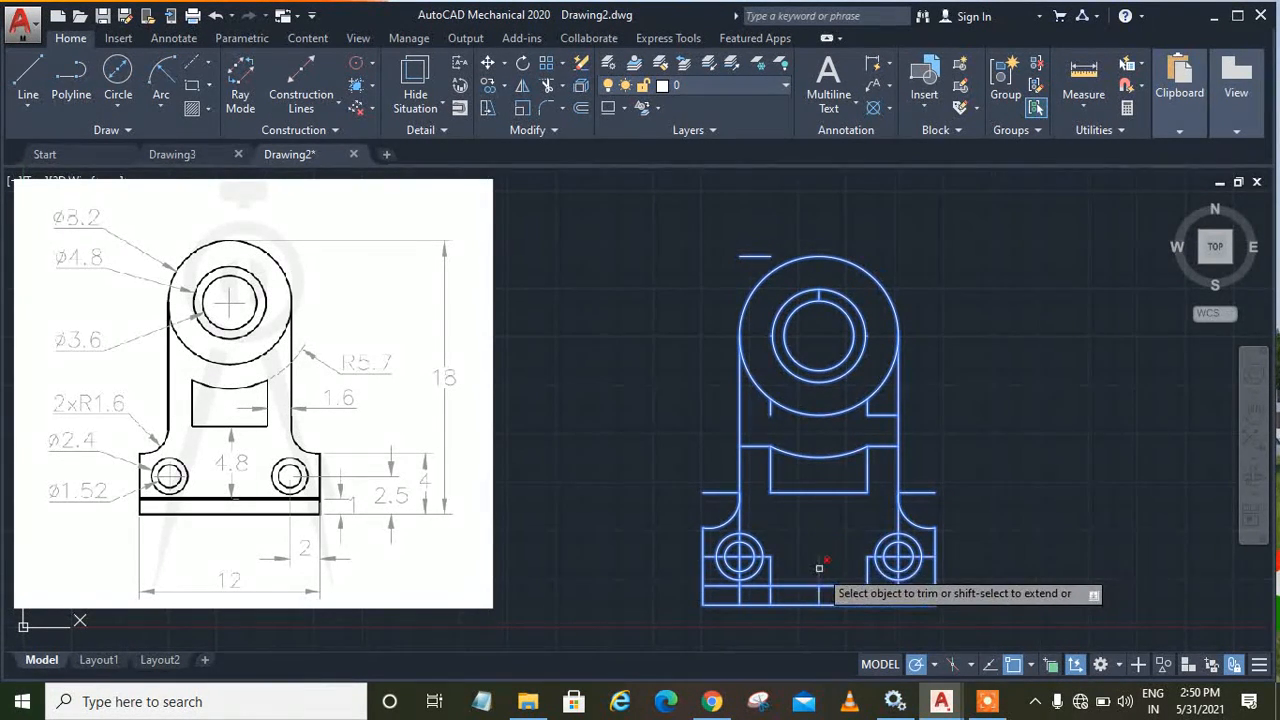
click(769, 570)
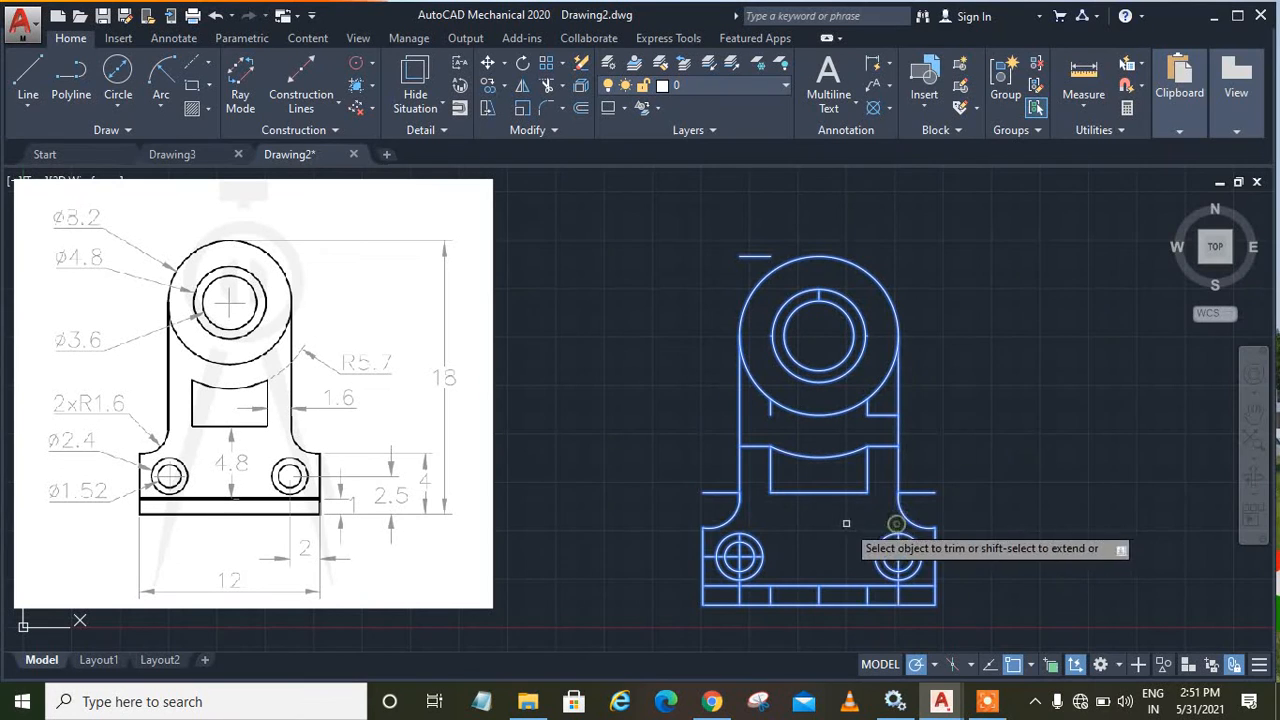
Step: Trim the centre lines inside the right hole's inner circle and the vertical hole centre lines crossing the base strip
click(930, 492)
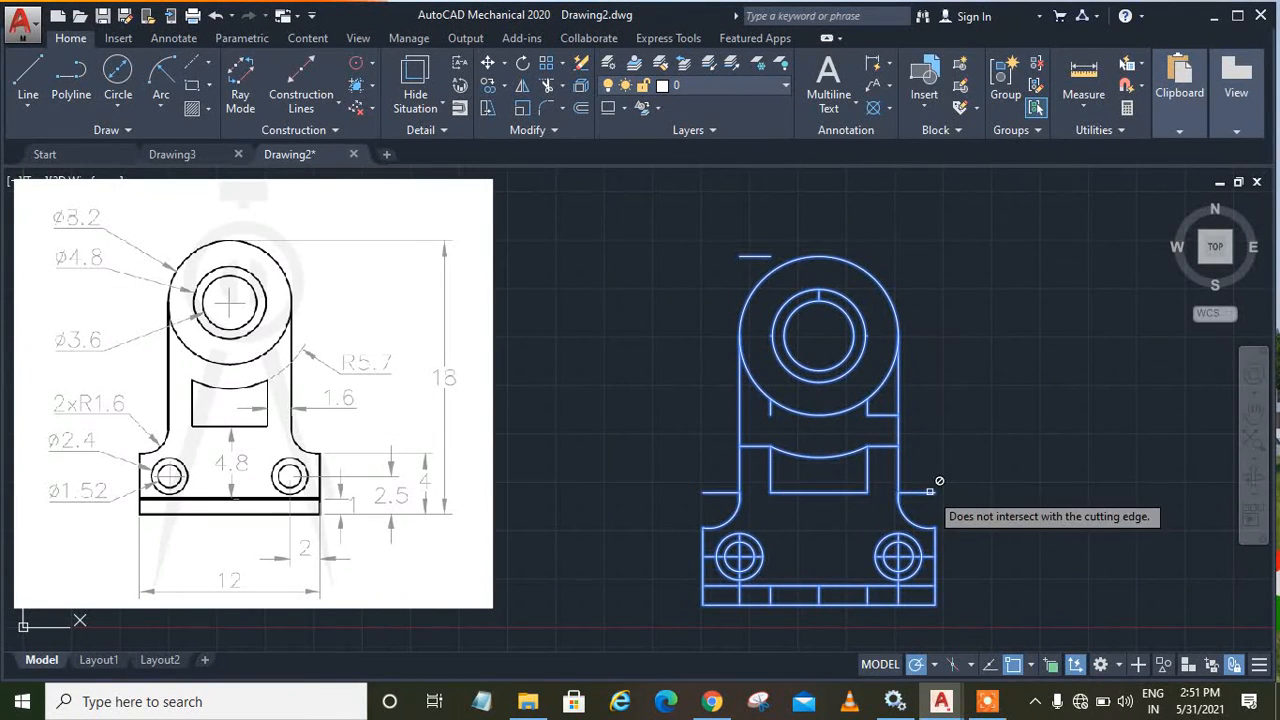
click(897, 557)
click(906, 557)
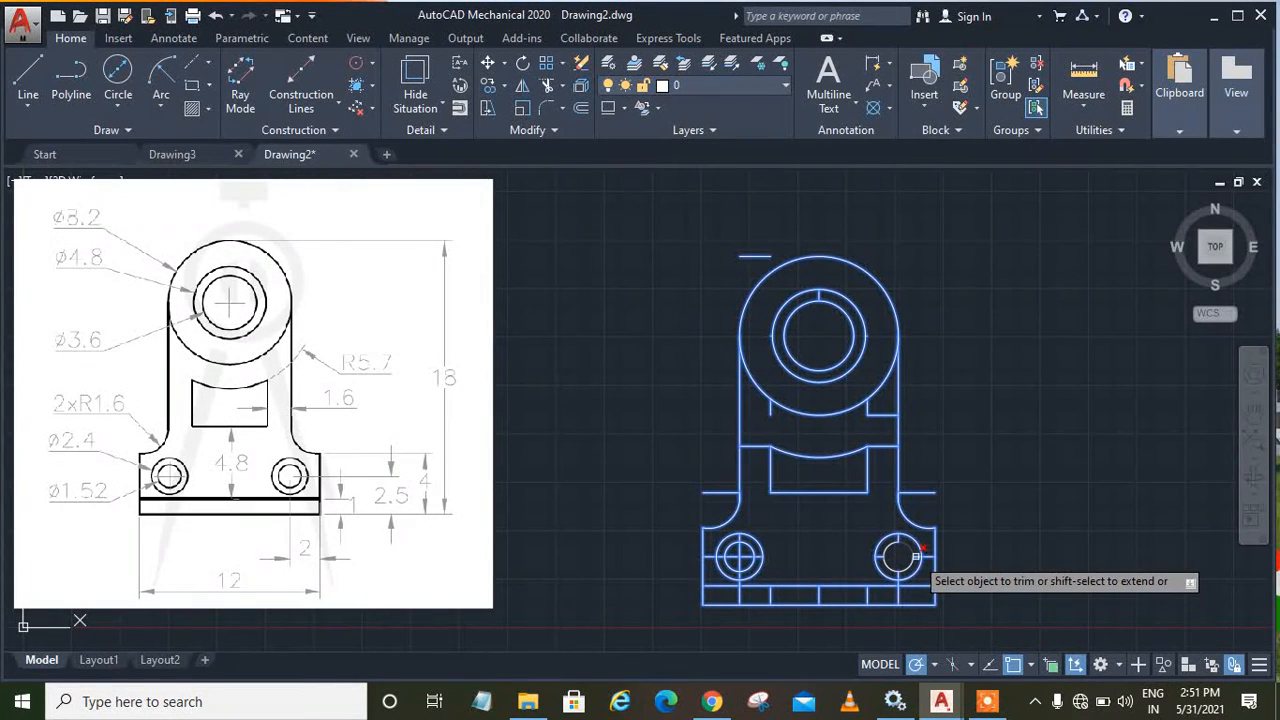
click(870, 595)
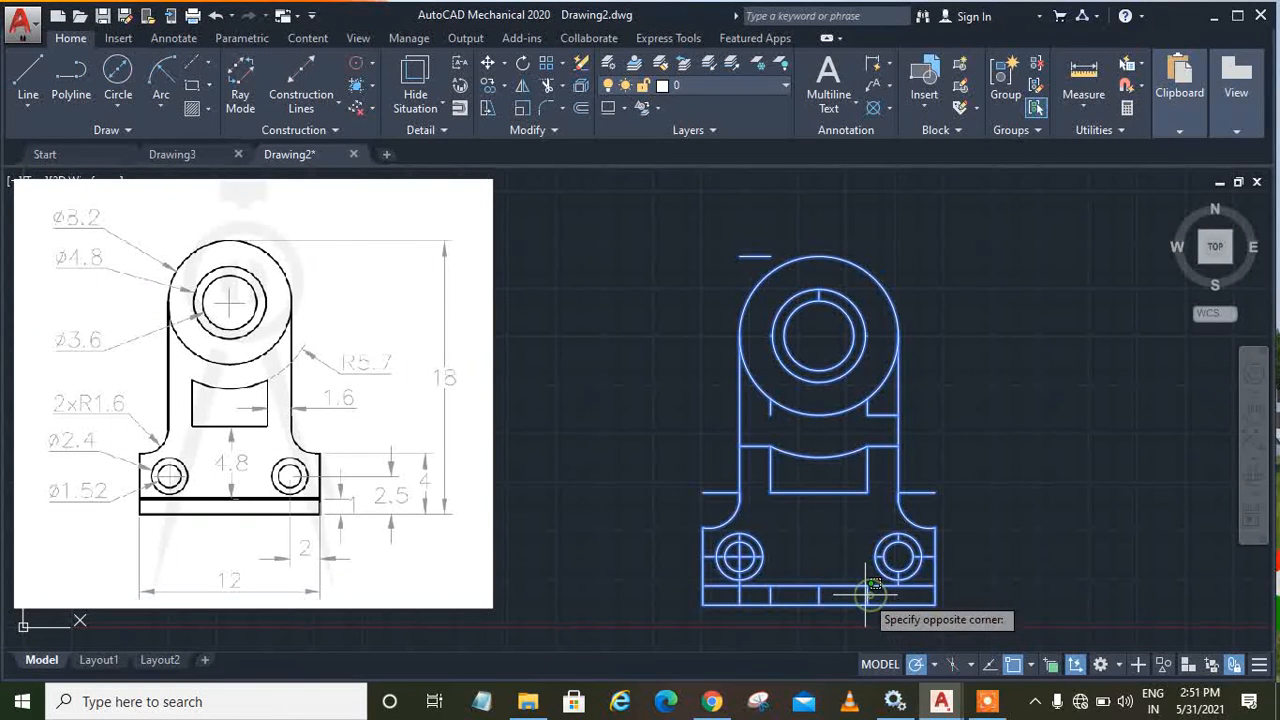
click(865, 594)
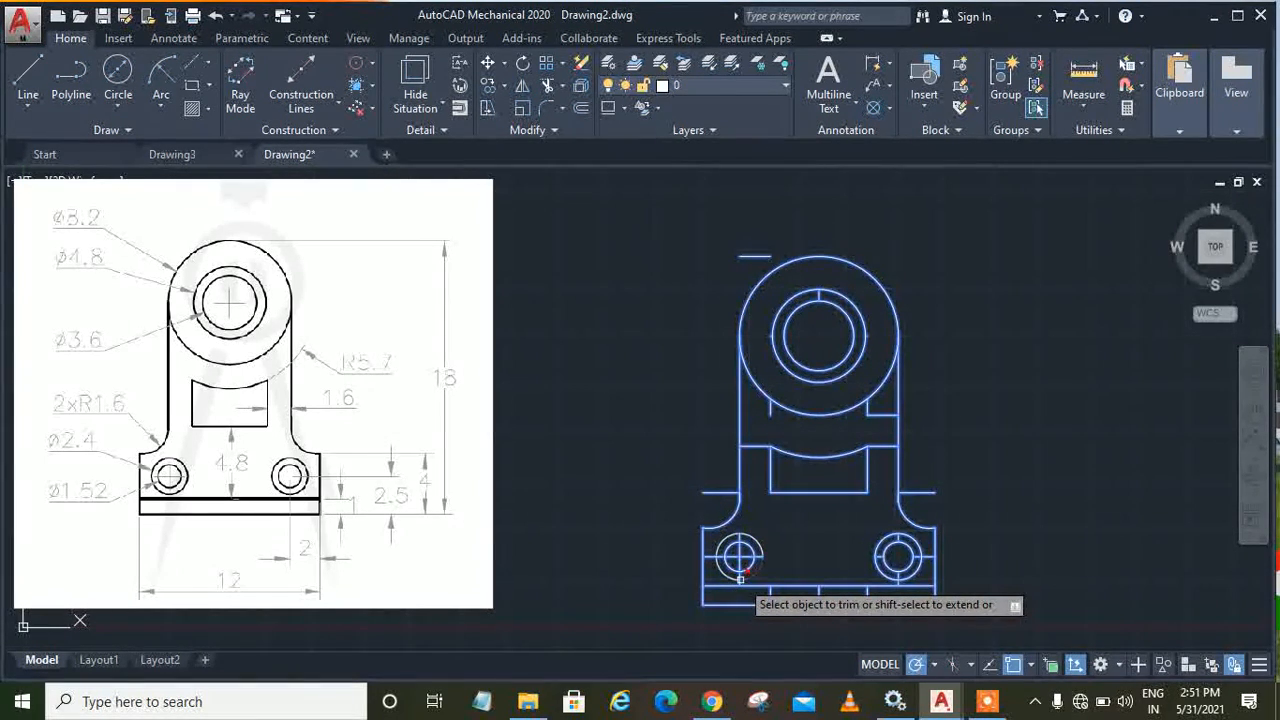
Step: Trim the centre lines inside the left hole's inner circle and the segments between its circles on the left and lower sides
scroll(740, 578, up, 4)
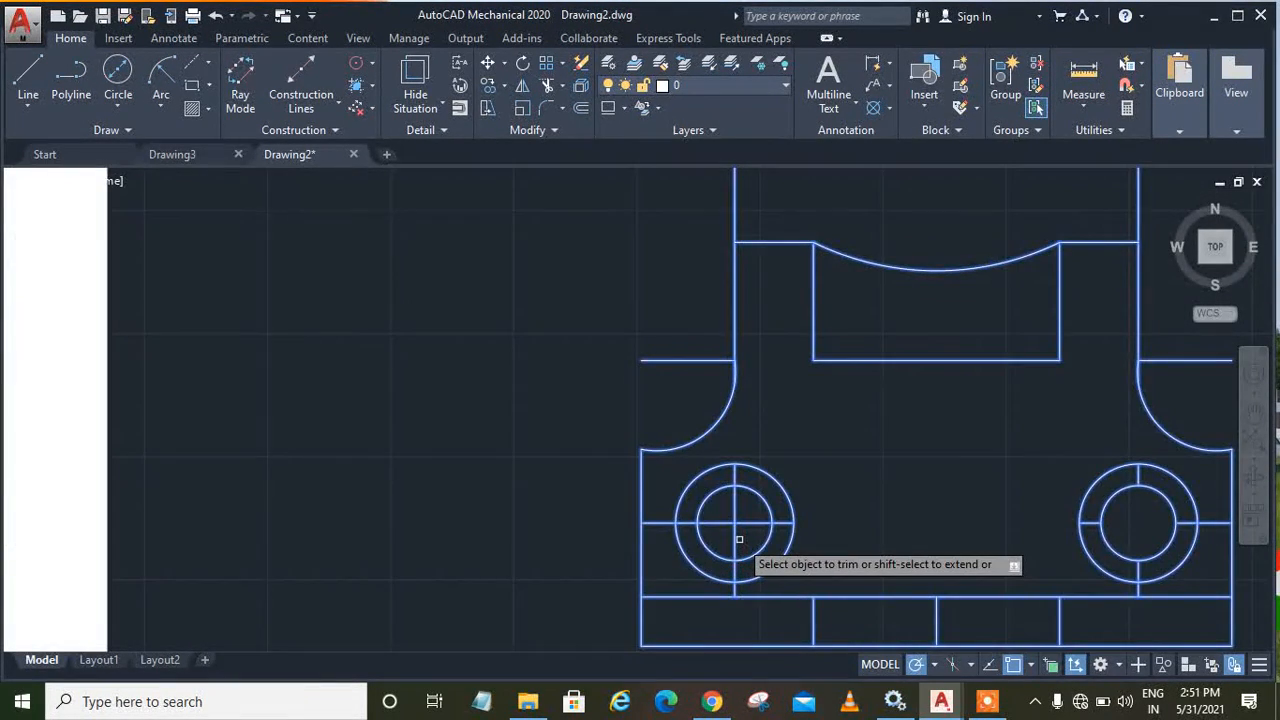
click(731, 539)
click(742, 528)
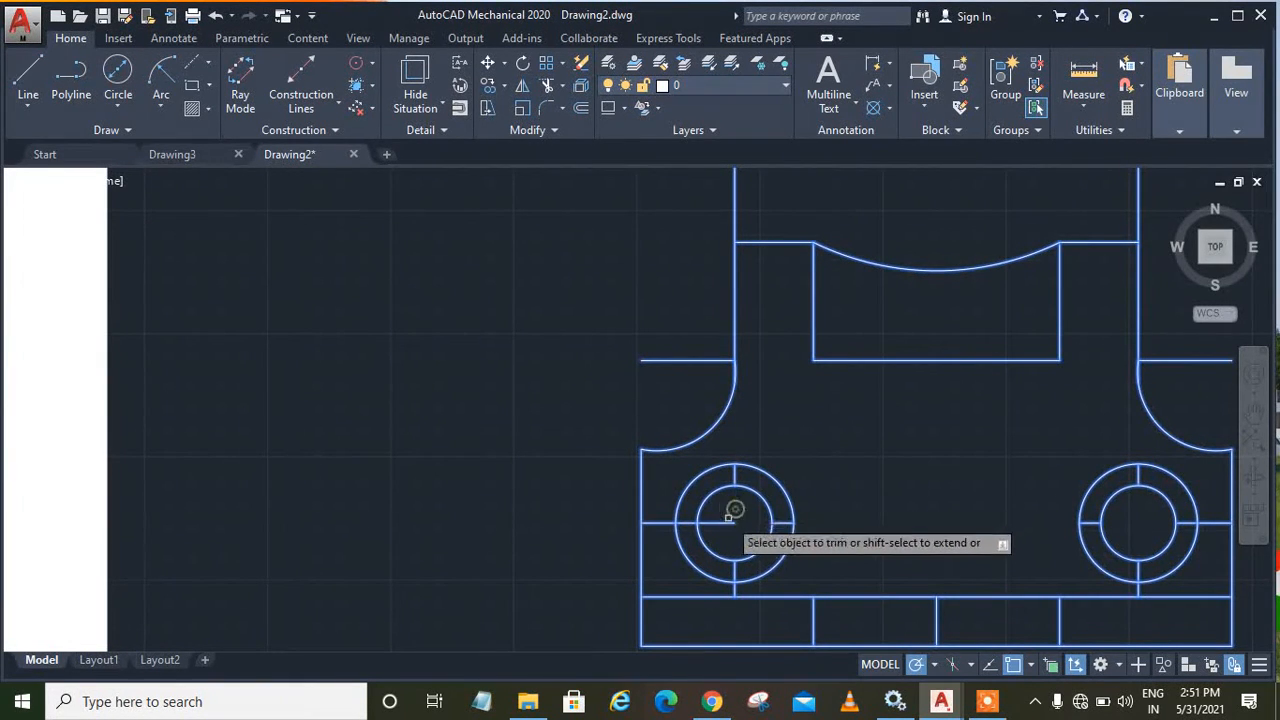
click(735, 472)
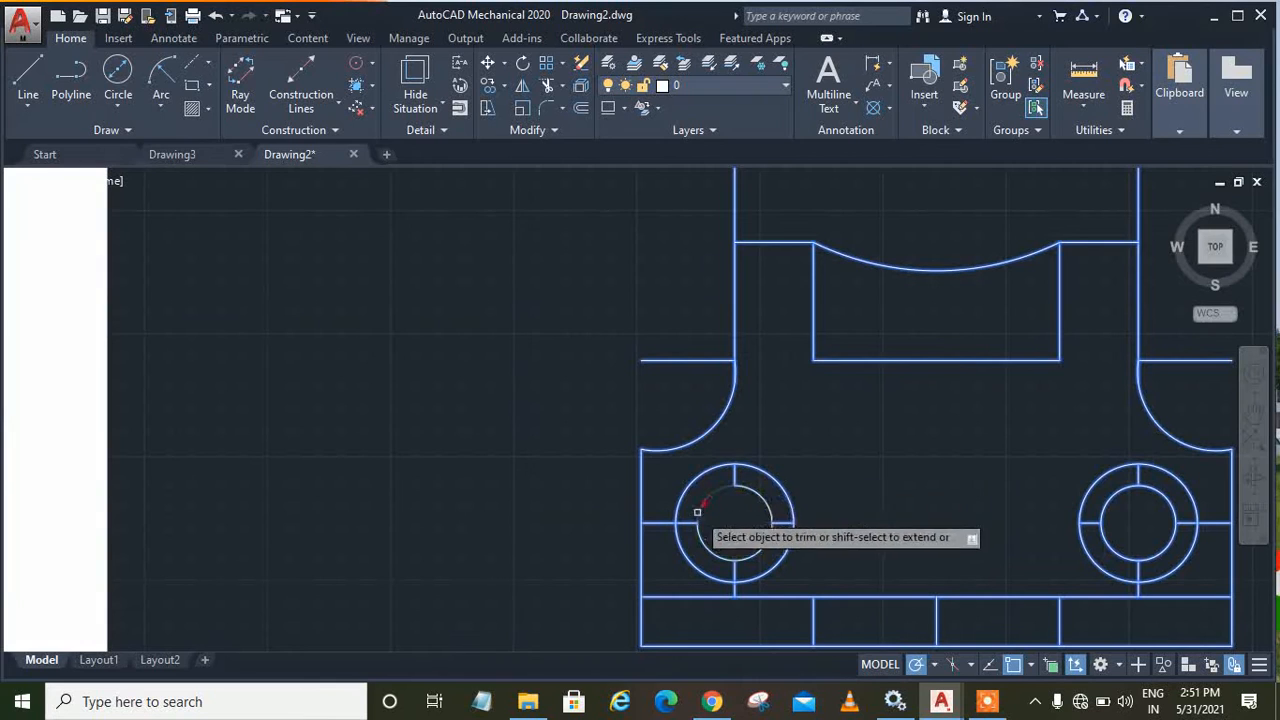
click(660, 523)
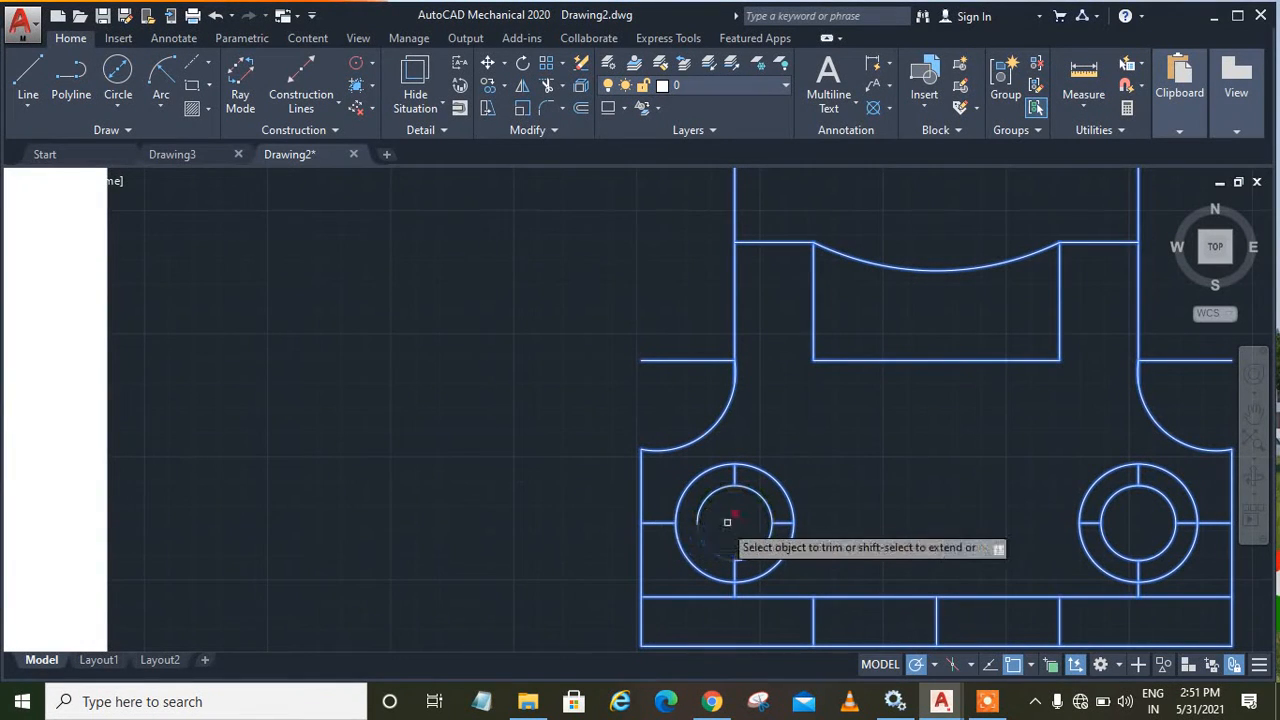
click(737, 578)
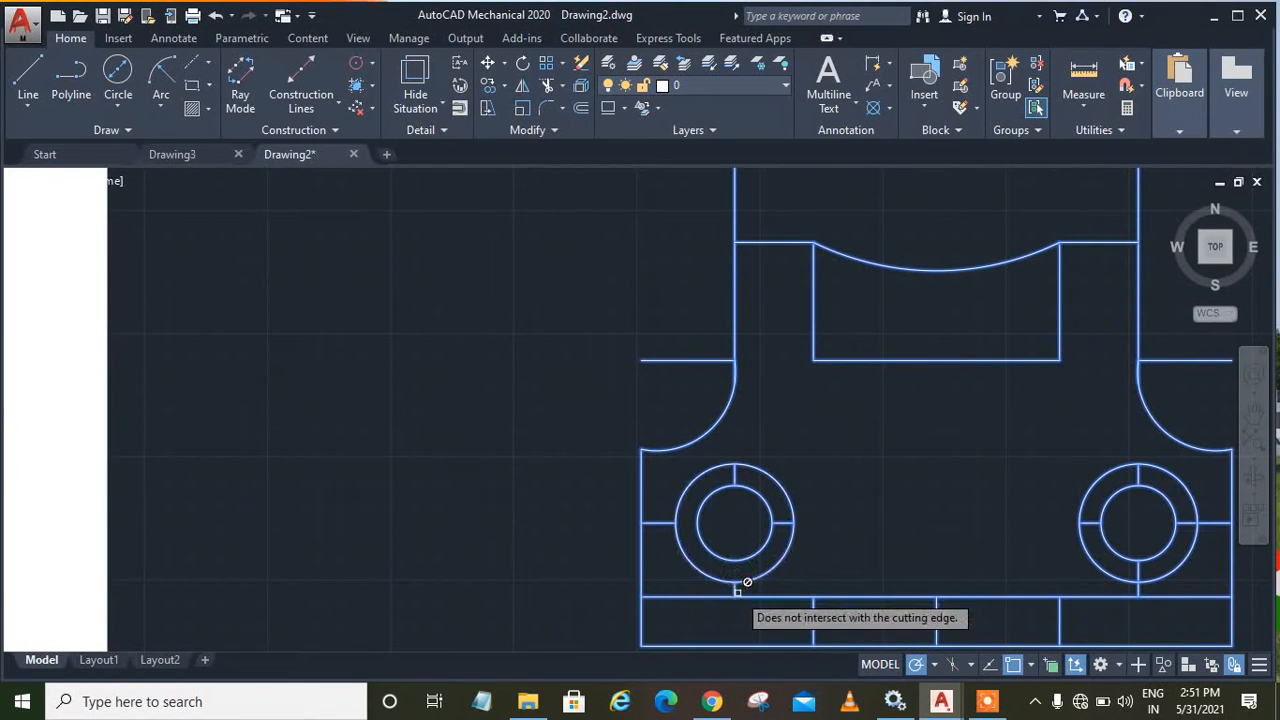
click(737, 580)
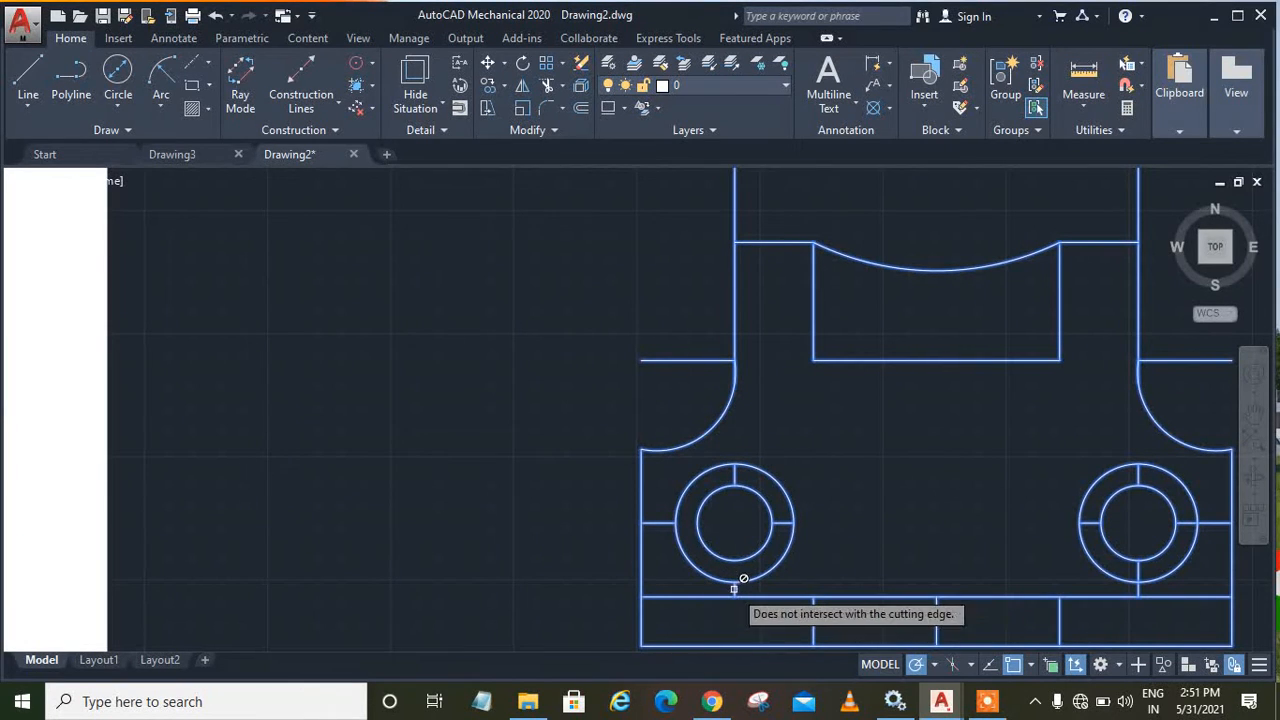
Step: Trim the centre-line segments running from the right hole's outer circle to the base strip and the side edge, finishing the trim
click(1141, 573)
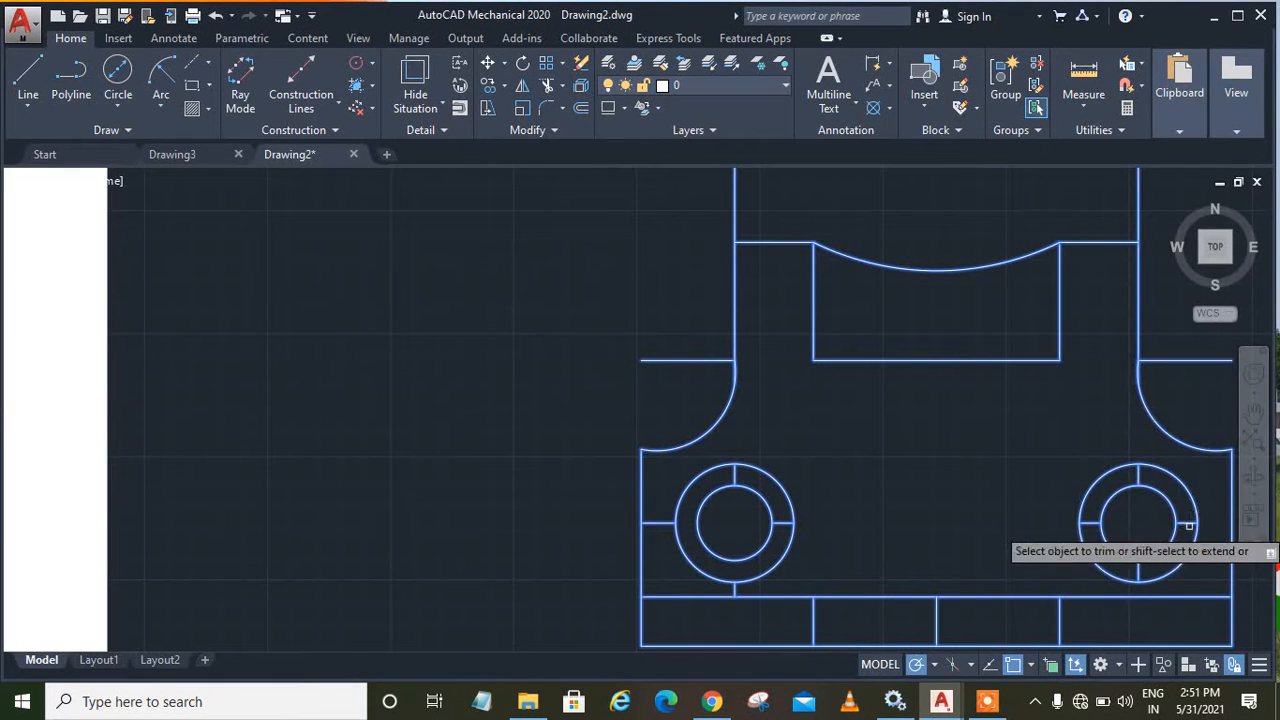
click(1130, 478)
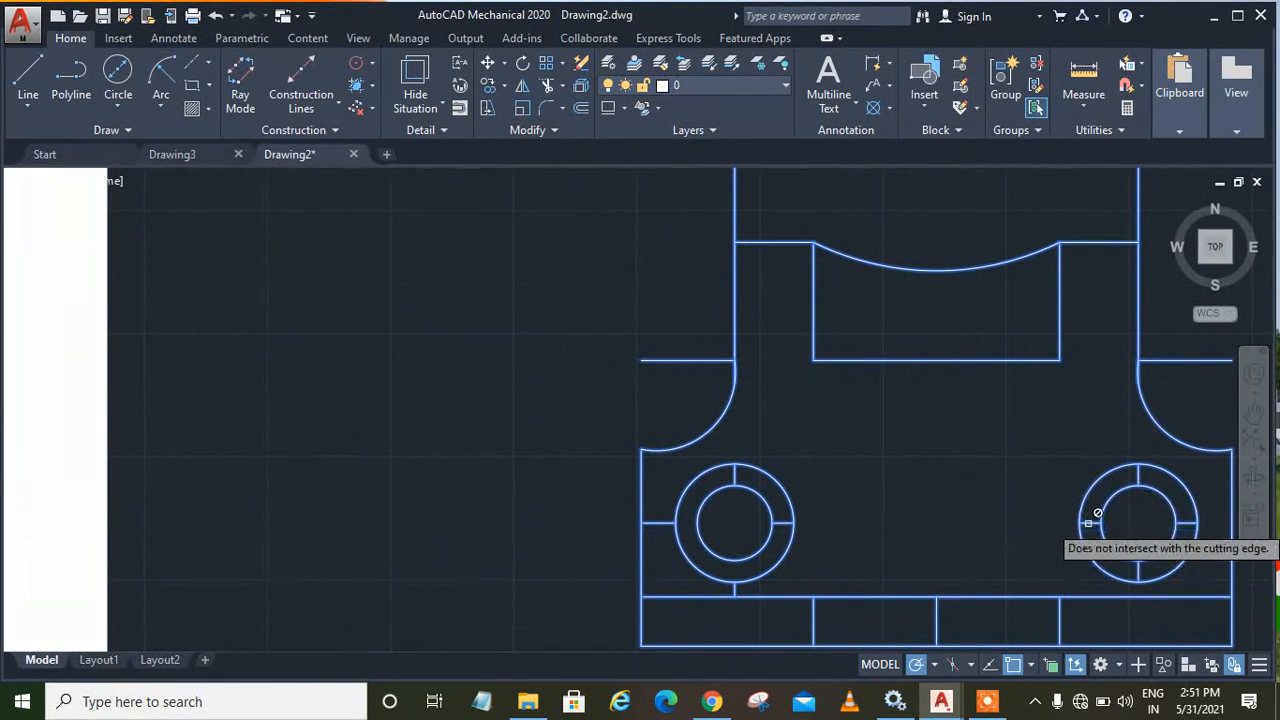
scroll(1143, 522, down, 2)
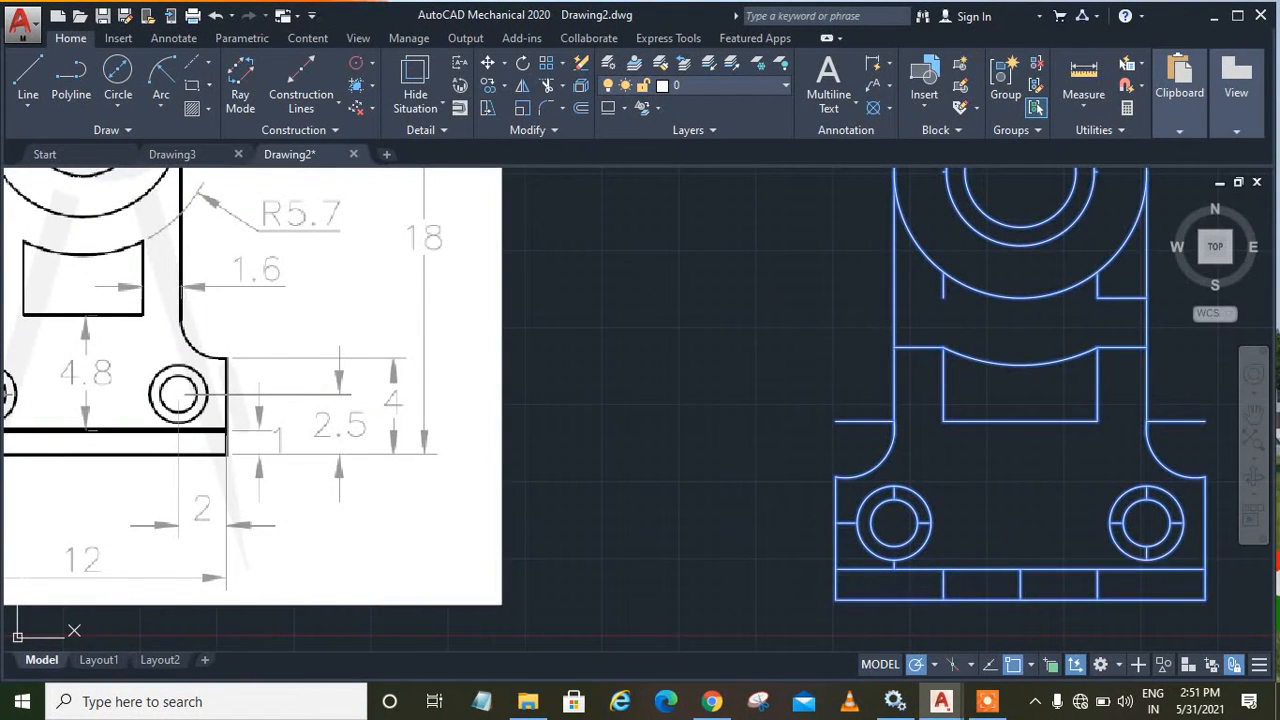
key(Escape)
Step: Delete the leftover construction segments in the base strip, above the fillets, beside the window arc, under the large circle and left of the left hole
click(1097, 581)
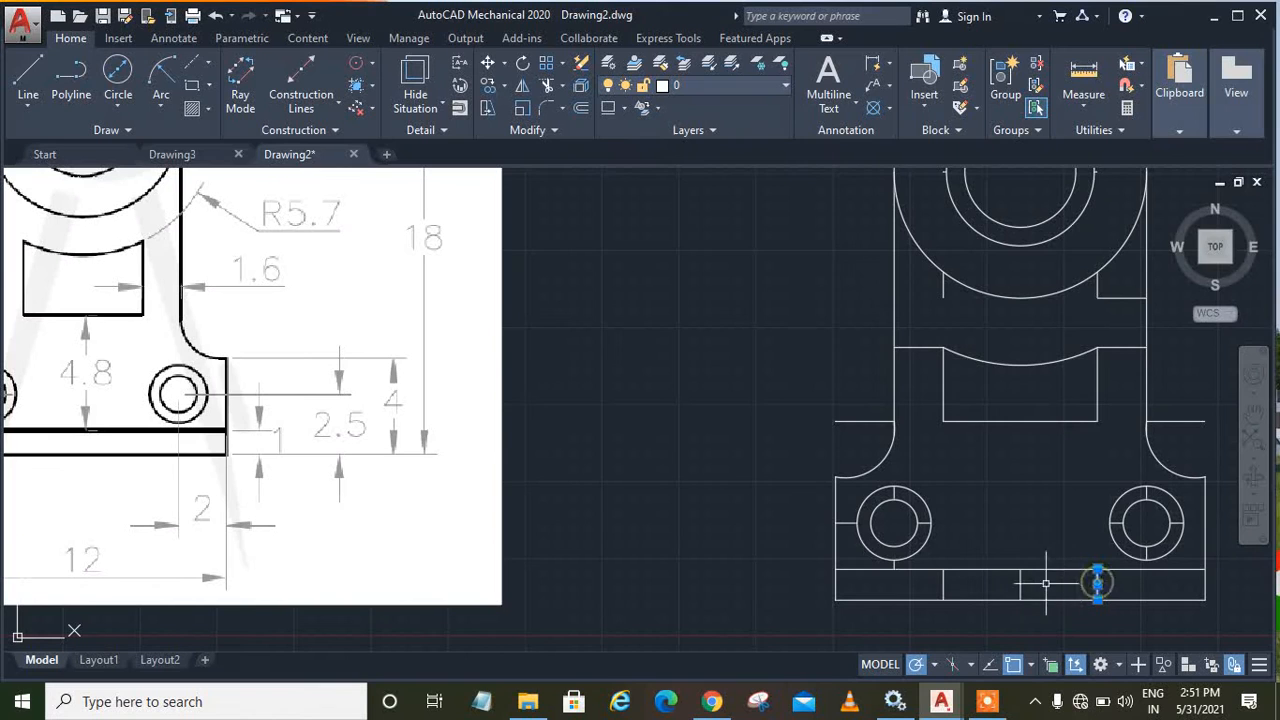
click(1020, 583)
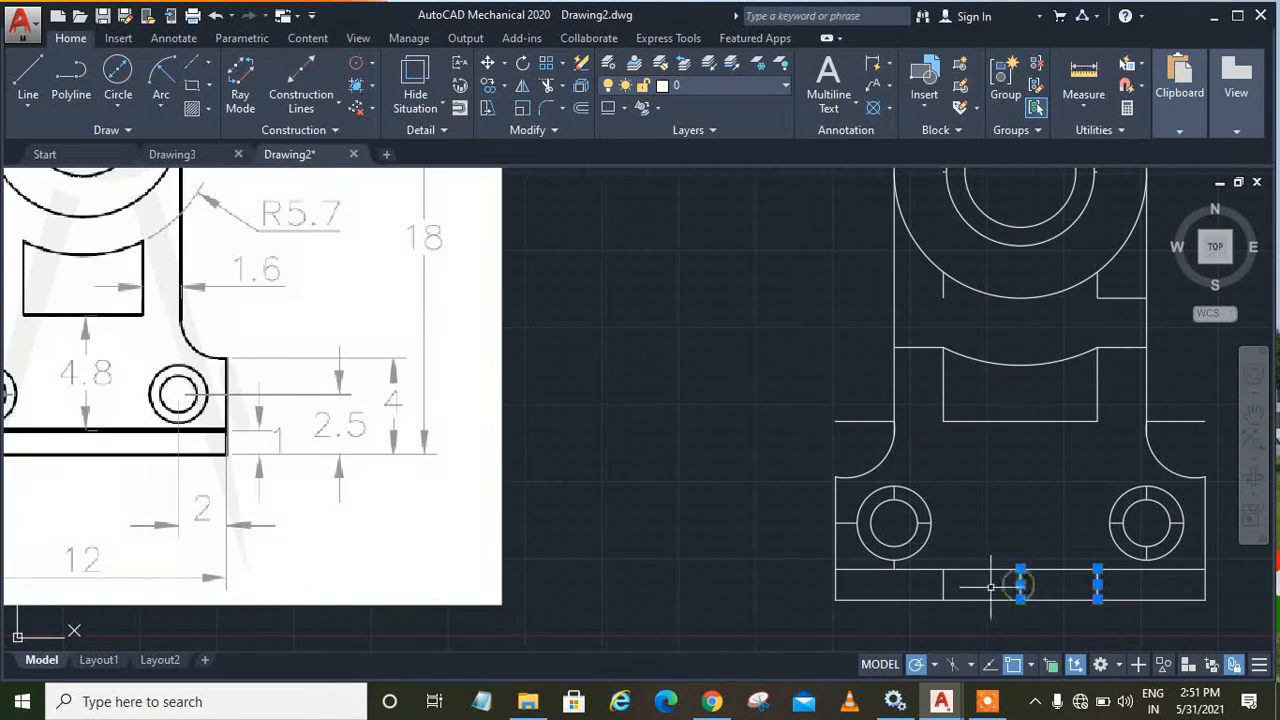
click(852, 421)
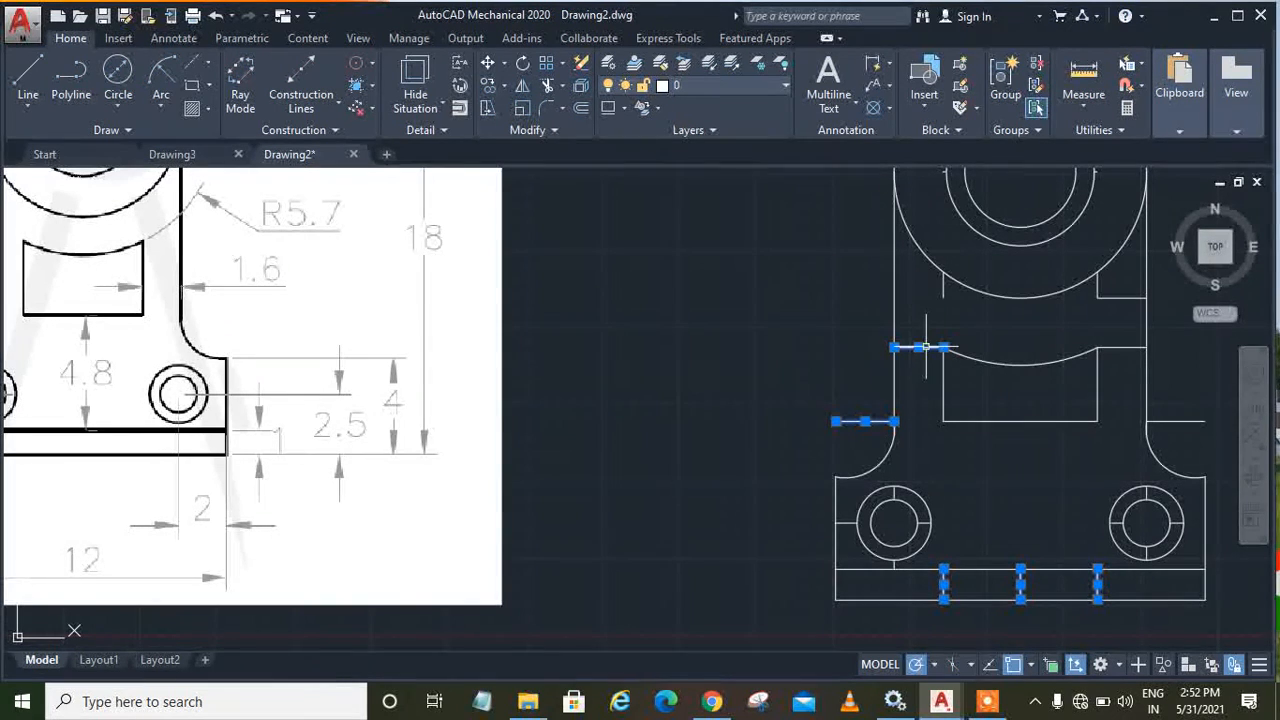
click(1110, 345)
click(1113, 346)
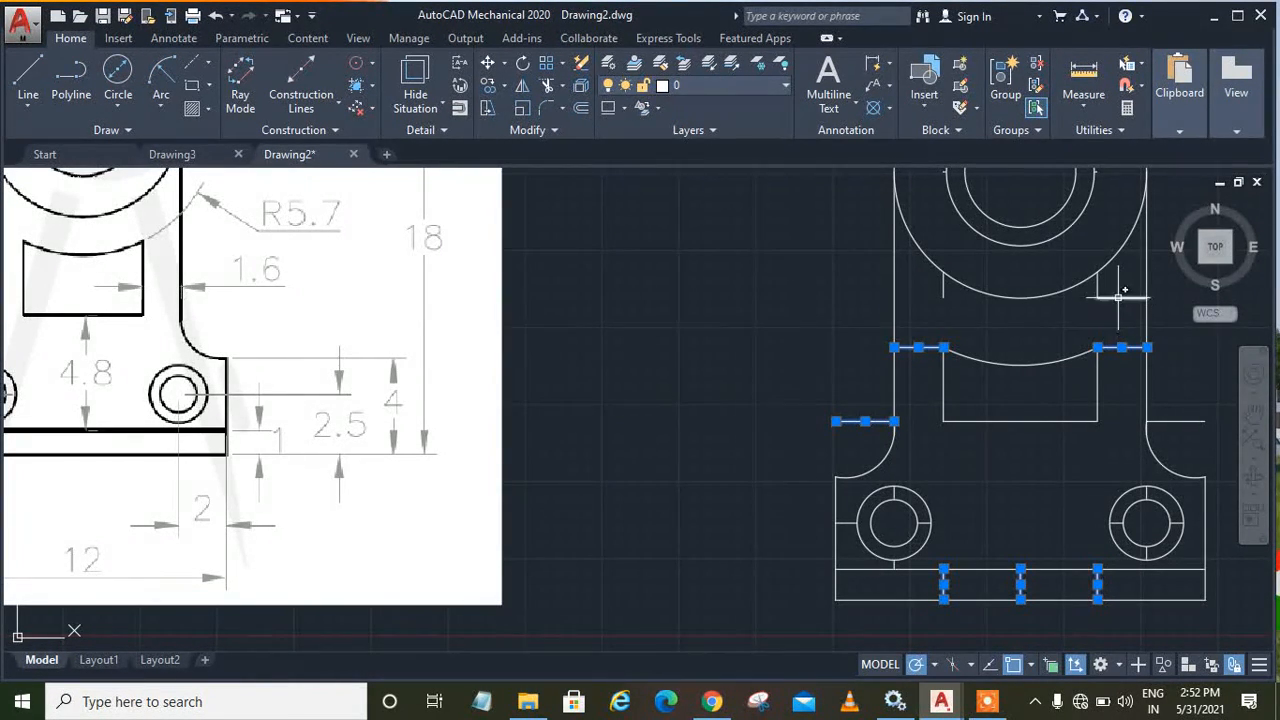
click(1106, 296)
click(943, 283)
click(1168, 421)
click(846, 521)
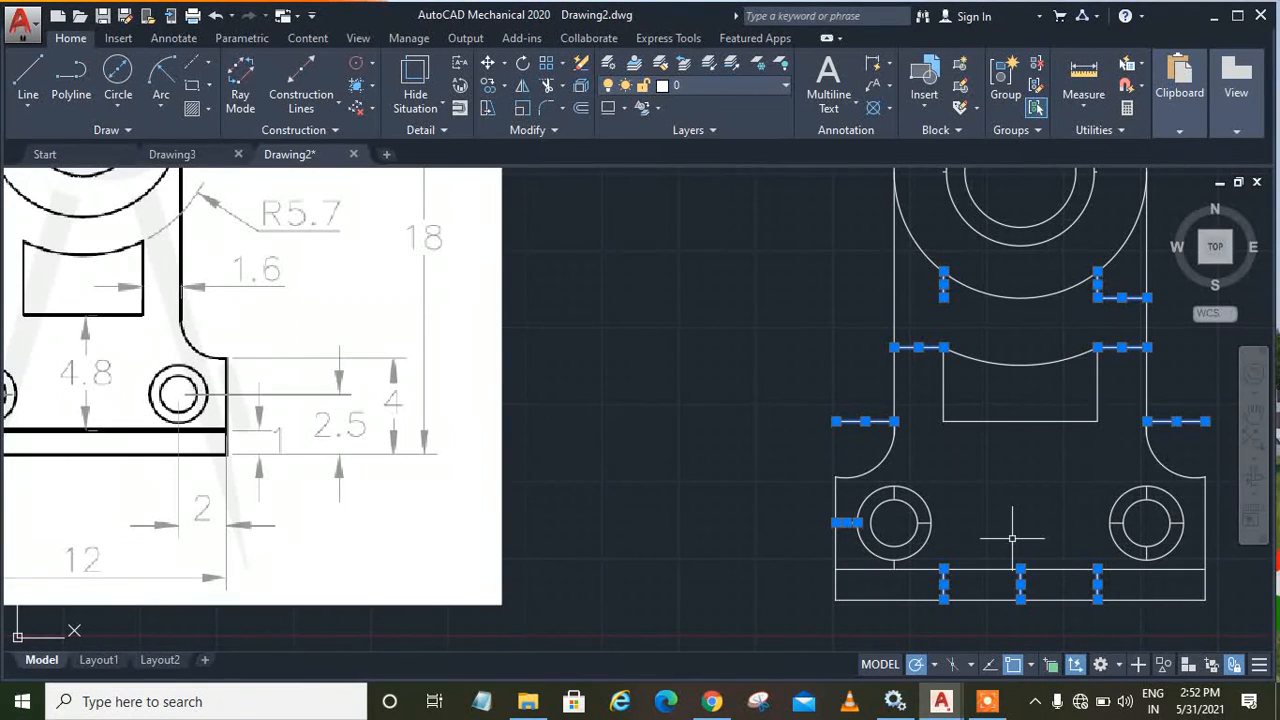
key(Escape)
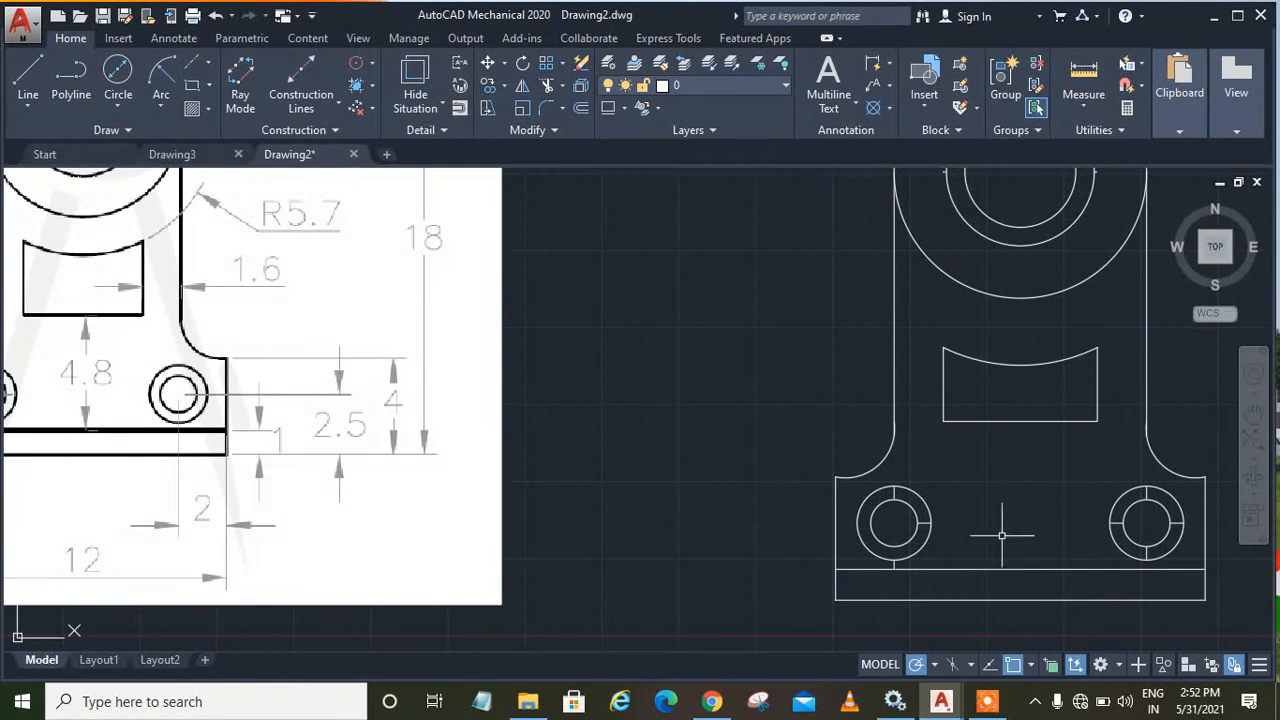
Step: Delete the remaining centre-line stubs around the left hole, leaving only its two concentric circles
scroll(986, 531, up, 2)
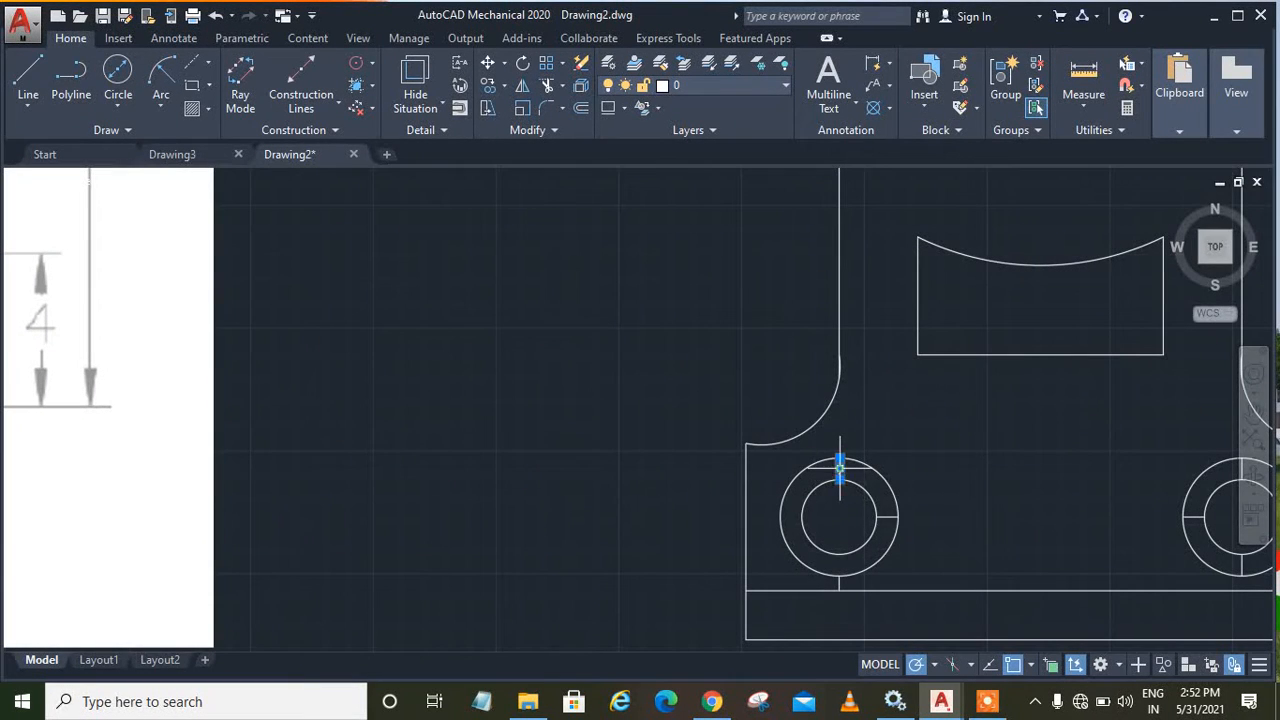
click(839, 584)
key(Escape)
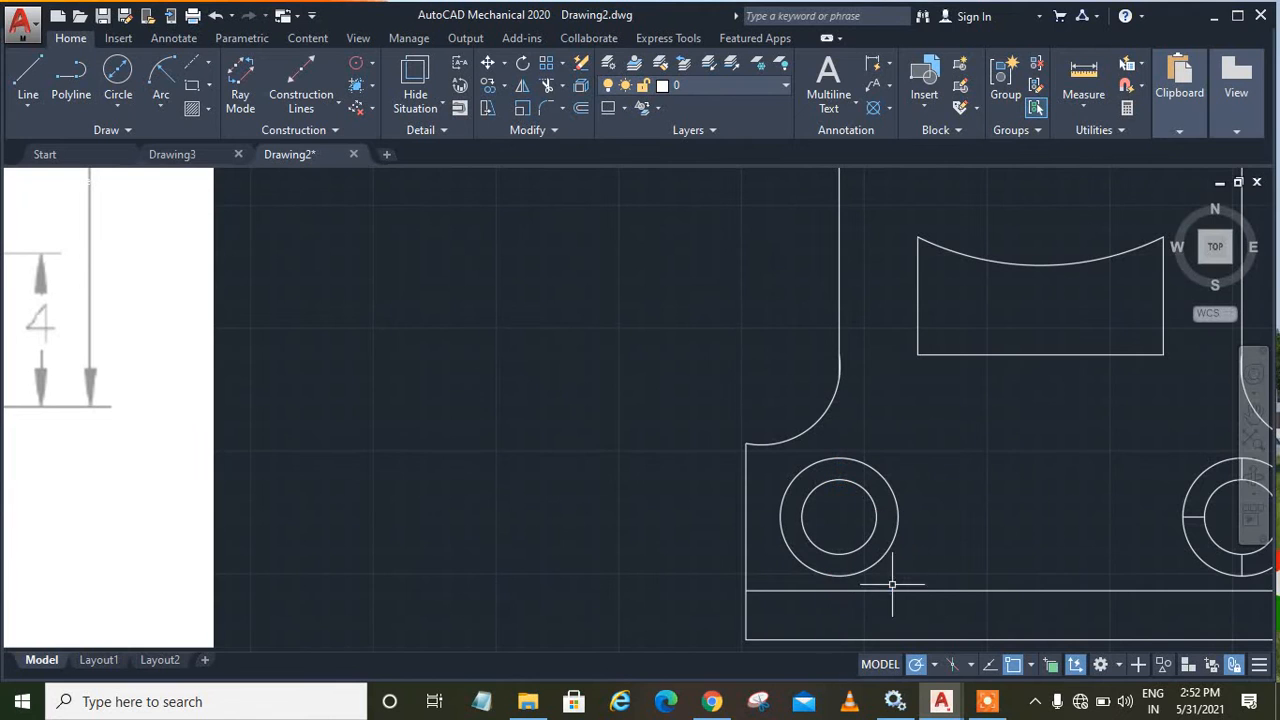
Step: Delete the four centre-line stubs between the right hole's inner and outer circles
click(1241, 566)
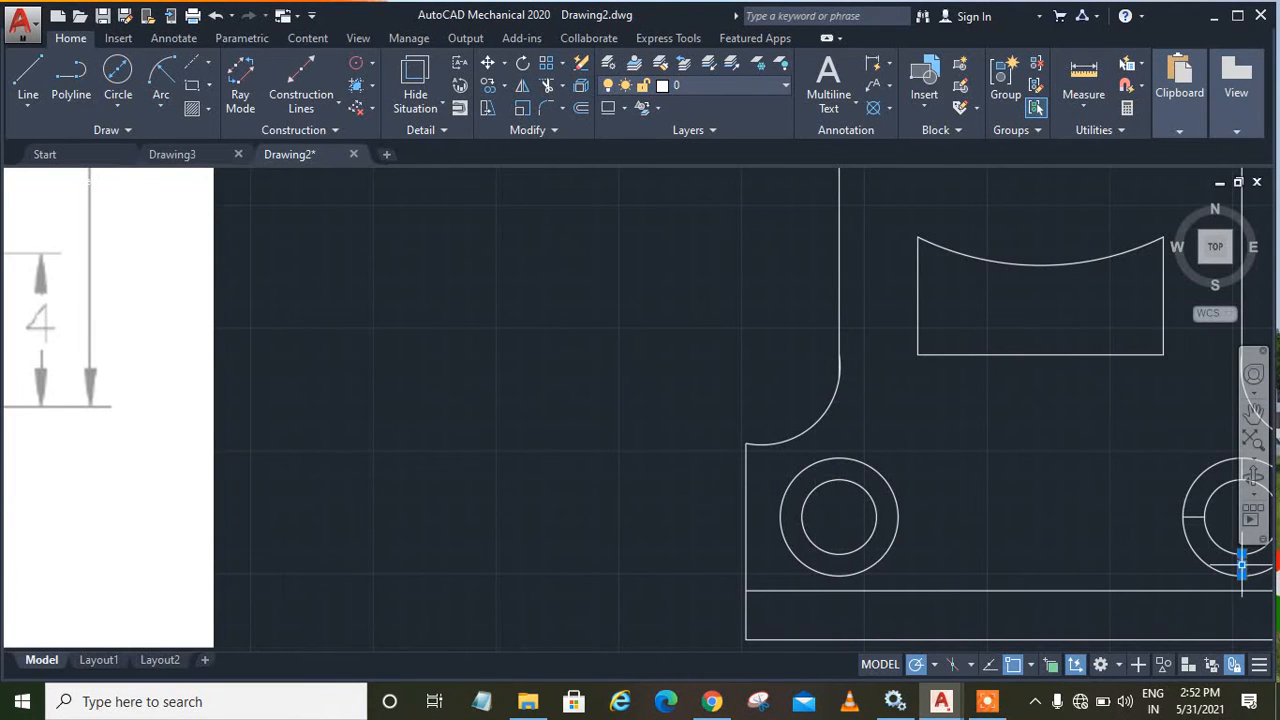
click(1195, 517)
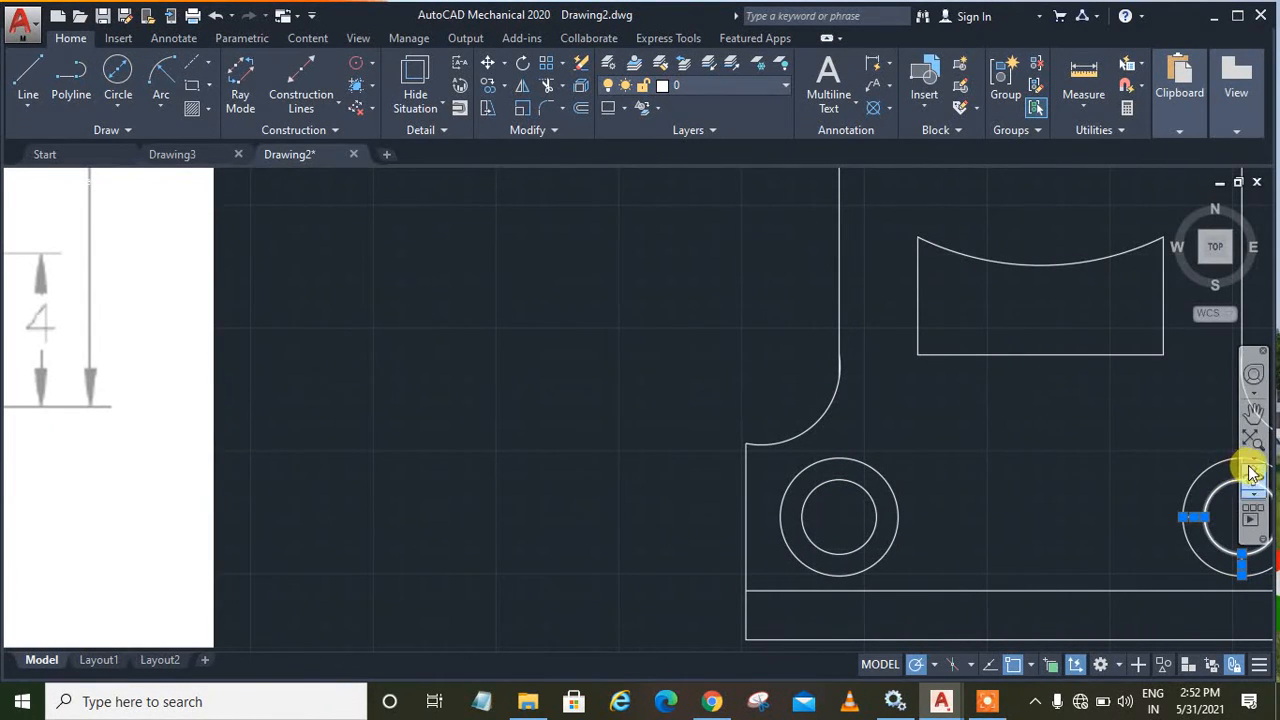
scroll(1134, 486, up, 5)
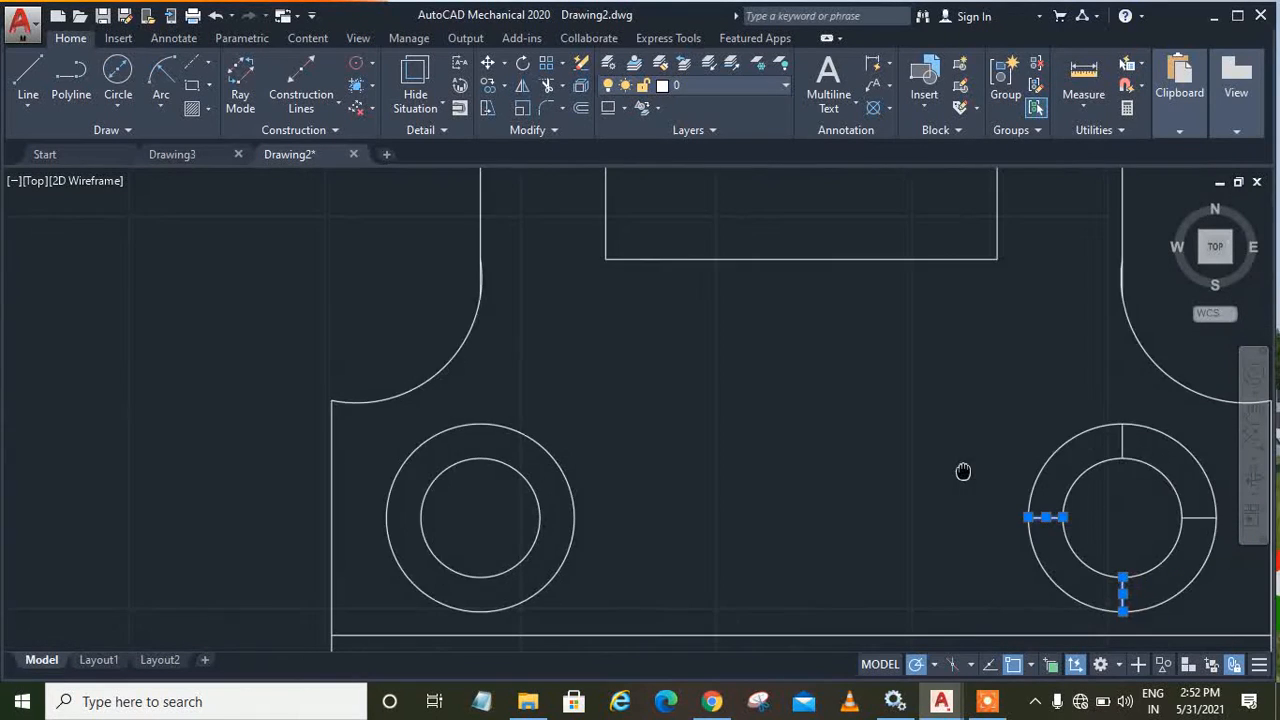
scroll(1210, 445, down, 4)
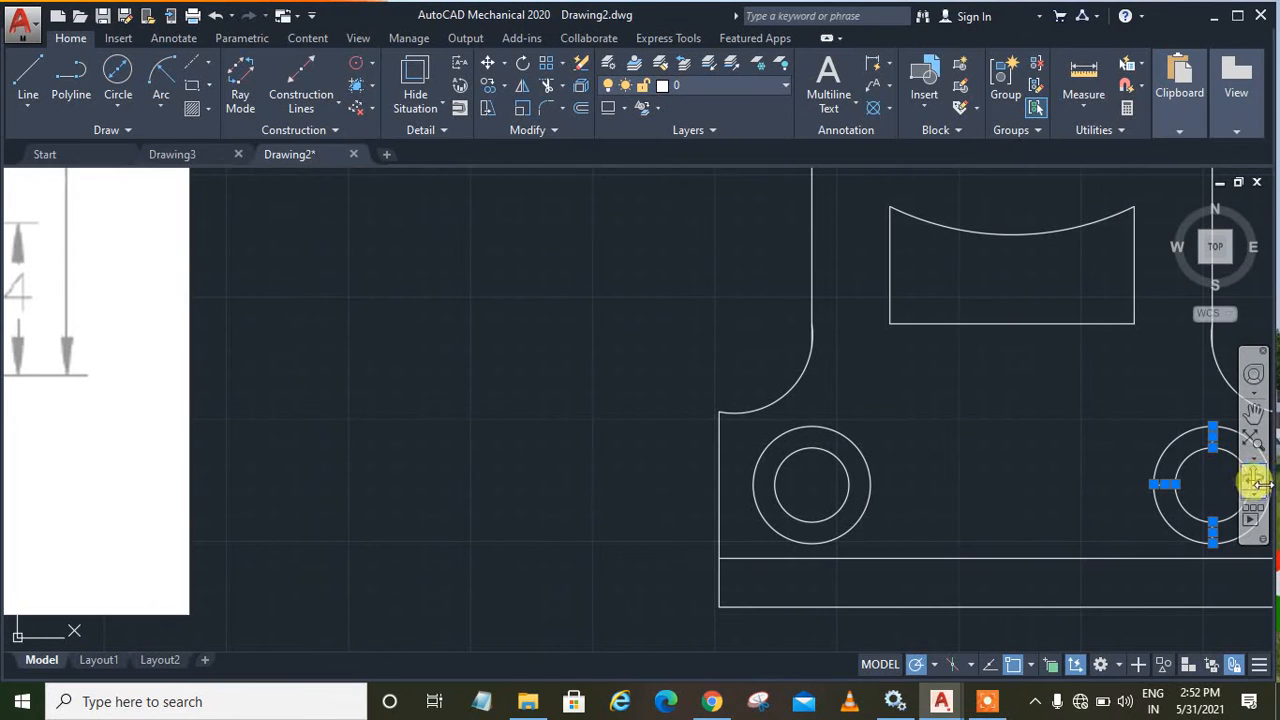
scroll(1105, 522, up, 3)
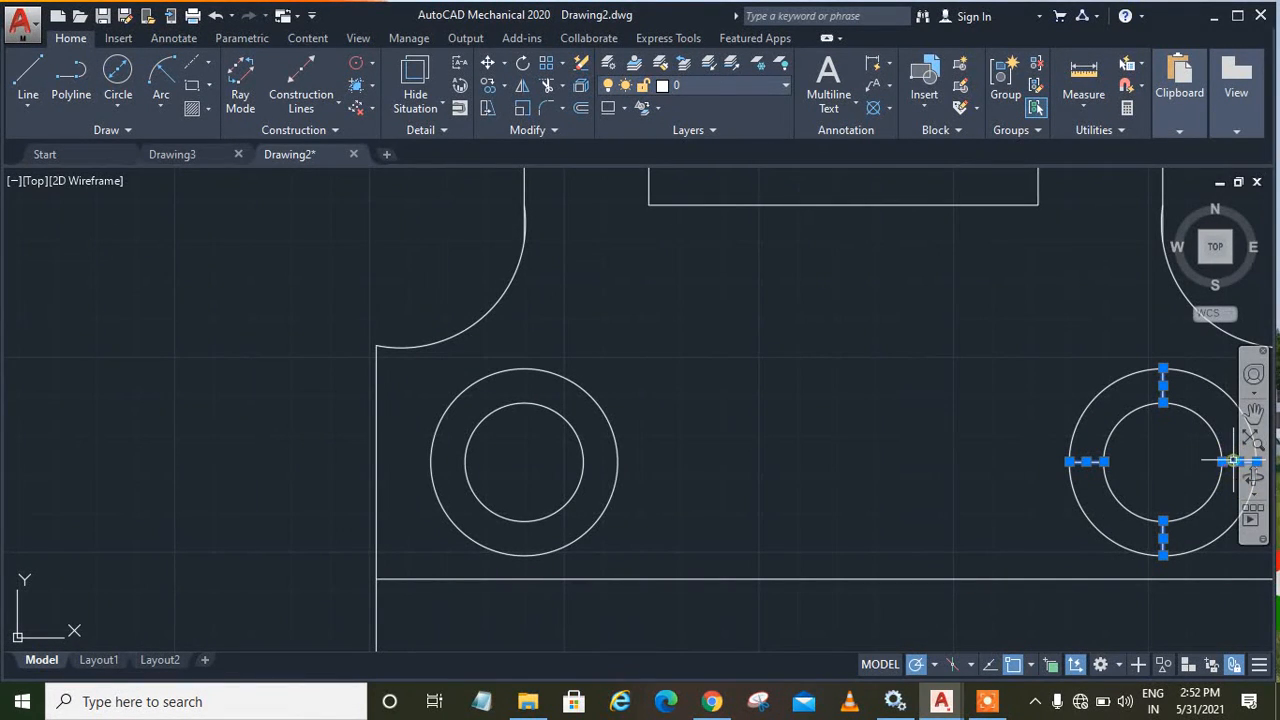
key(Escape)
Step: Delete the stray horizontal line beside the top of the large circle and the three centre-line stubs at its inner circles
scroll(1040, 497, down, 2)
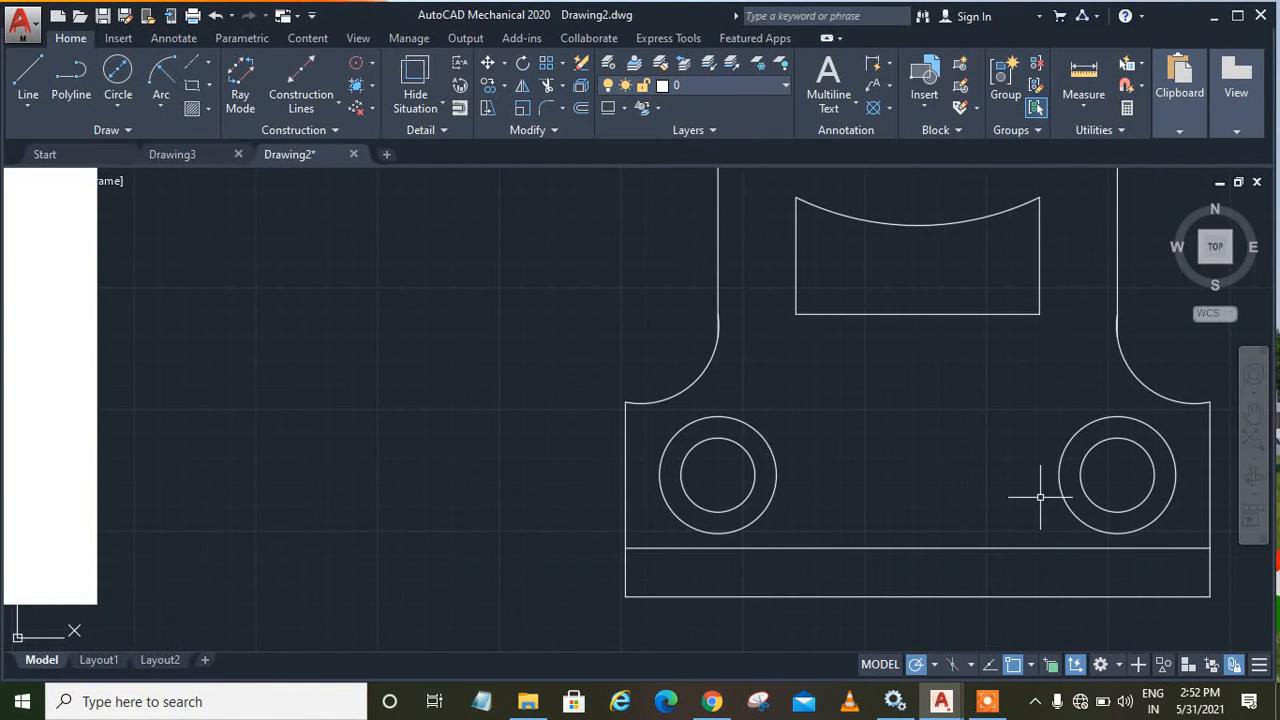
middle_drag(1012, 392, 972, 578)
scroll(970, 577, down, 3)
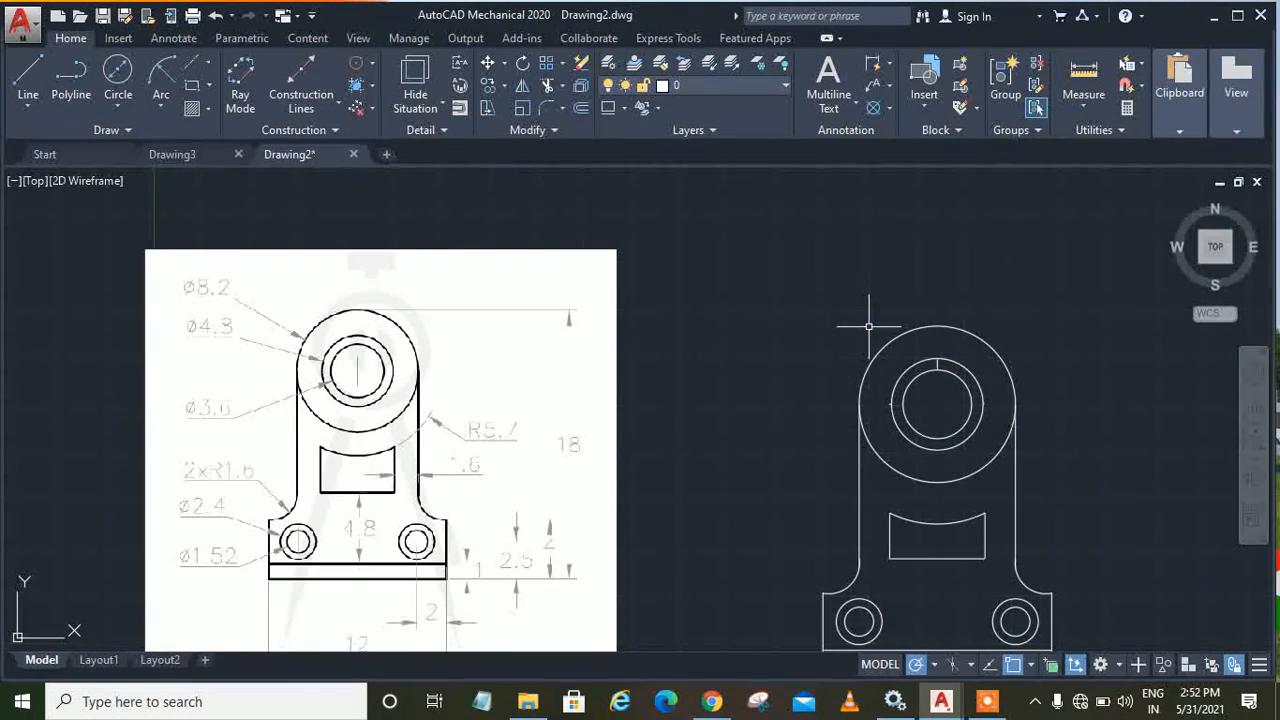
scroll(945, 418, up, 4)
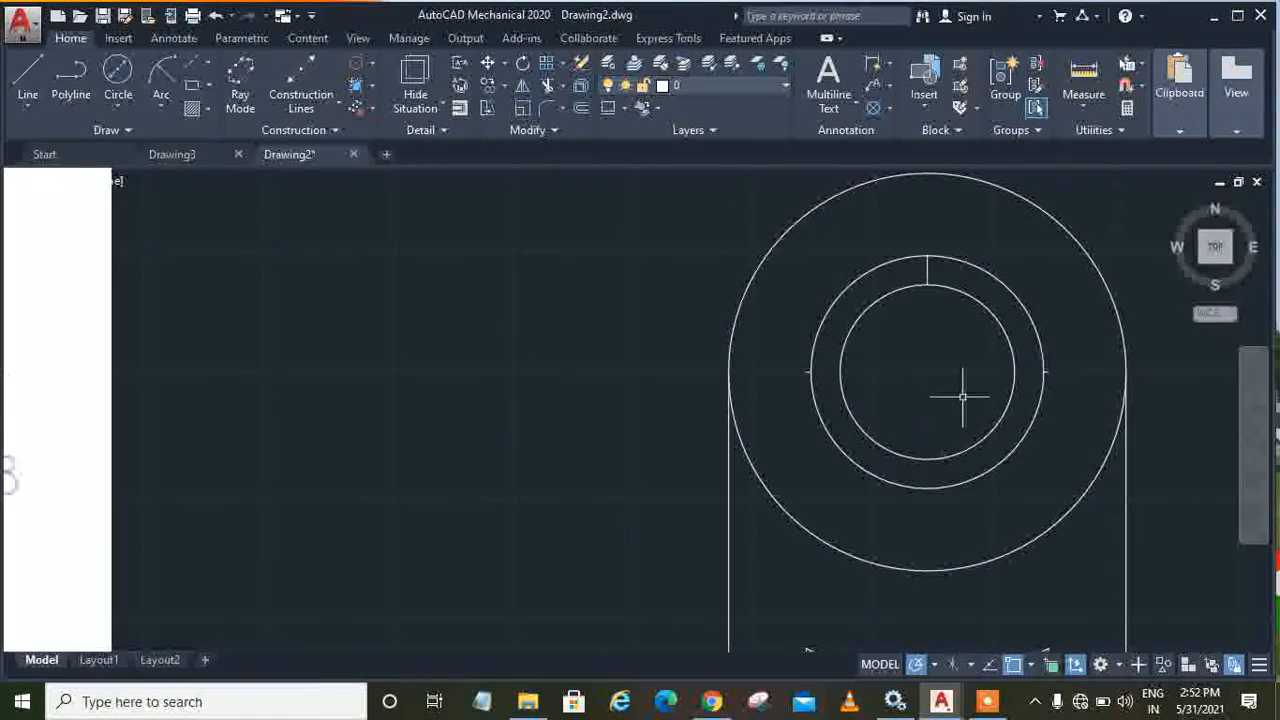
click(1048, 372)
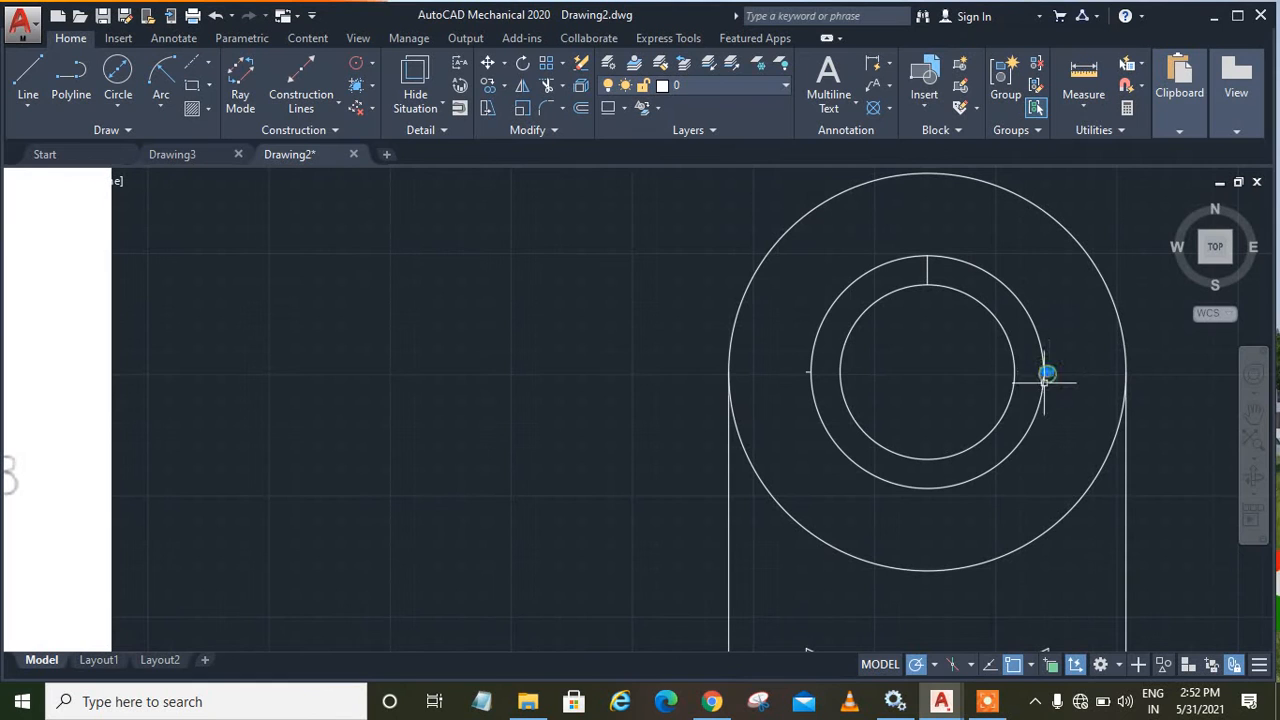
click(808, 372)
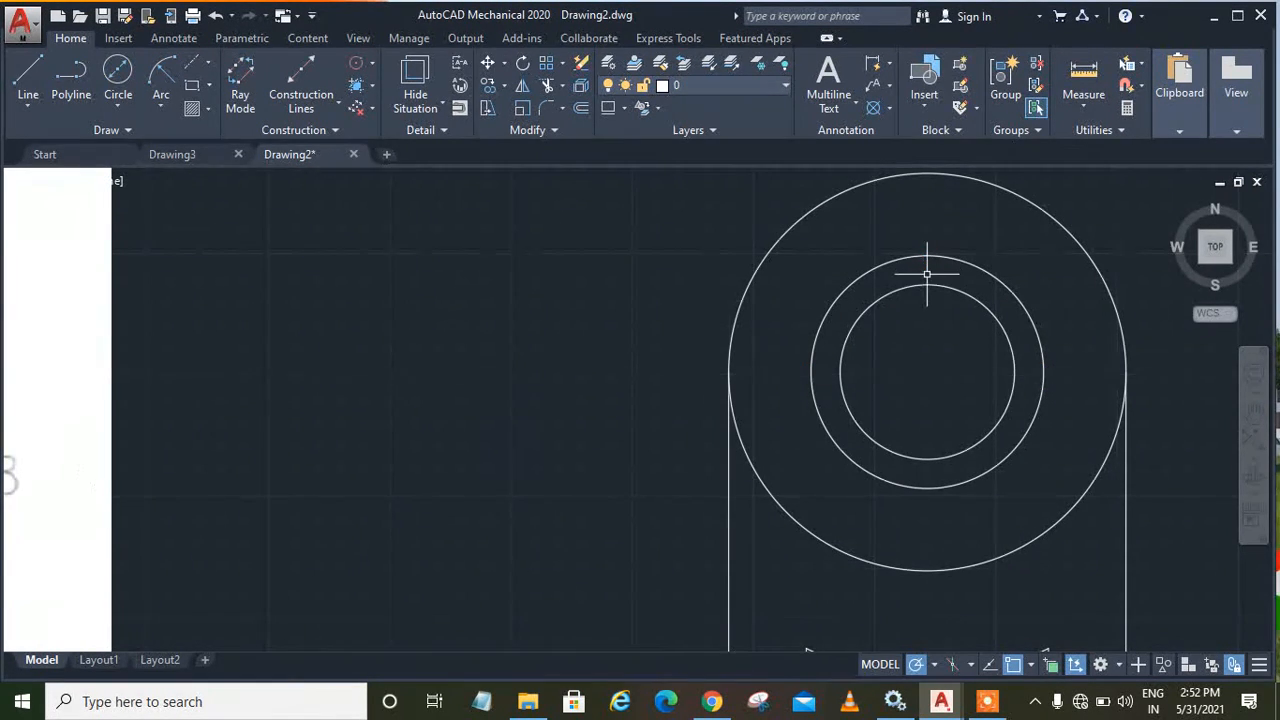
scroll(927, 270, down, 3)
middle_drag(806, 274, 784, 330)
scroll(785, 329, up, 1)
scroll(787, 327, down, 1)
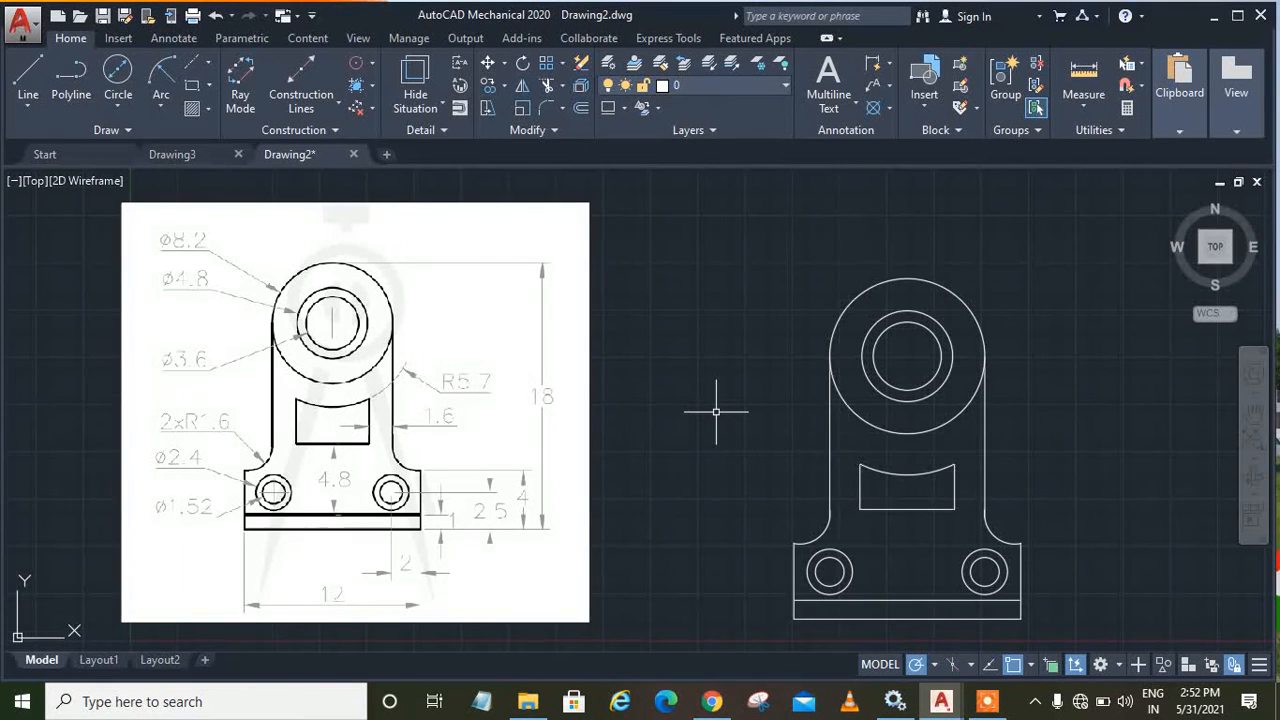
click(1085, 99)
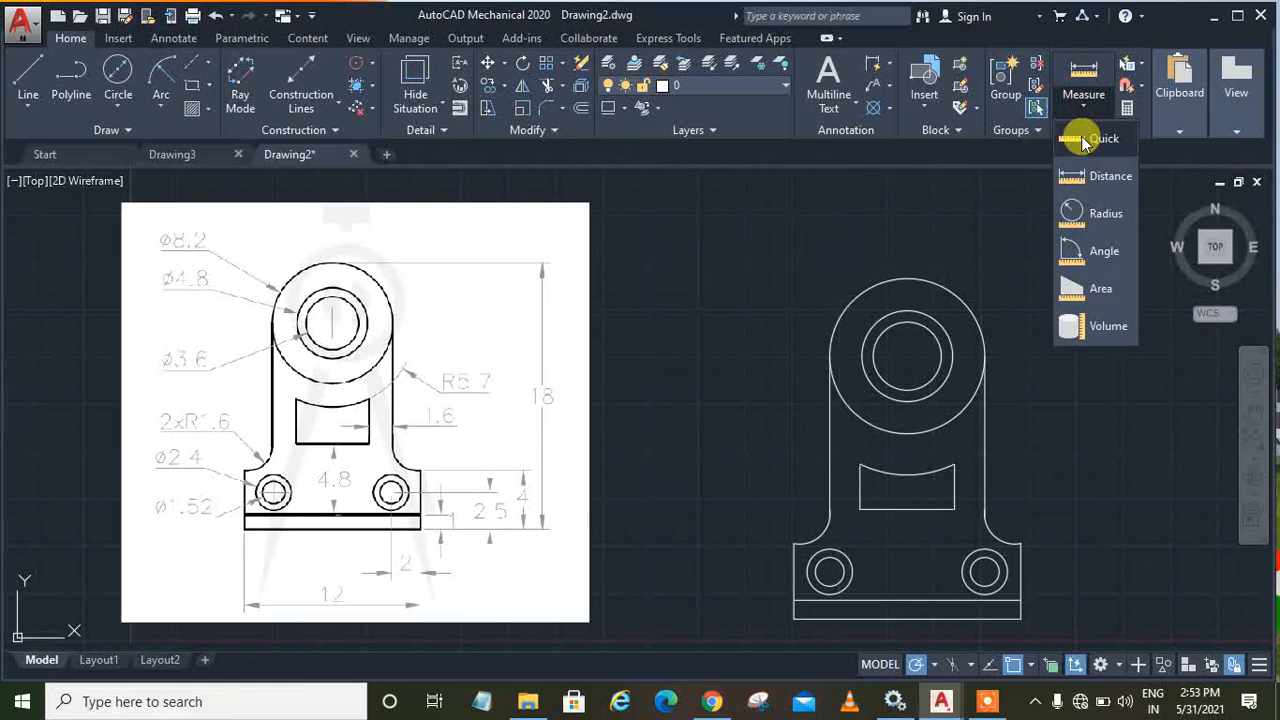
click(1082, 130)
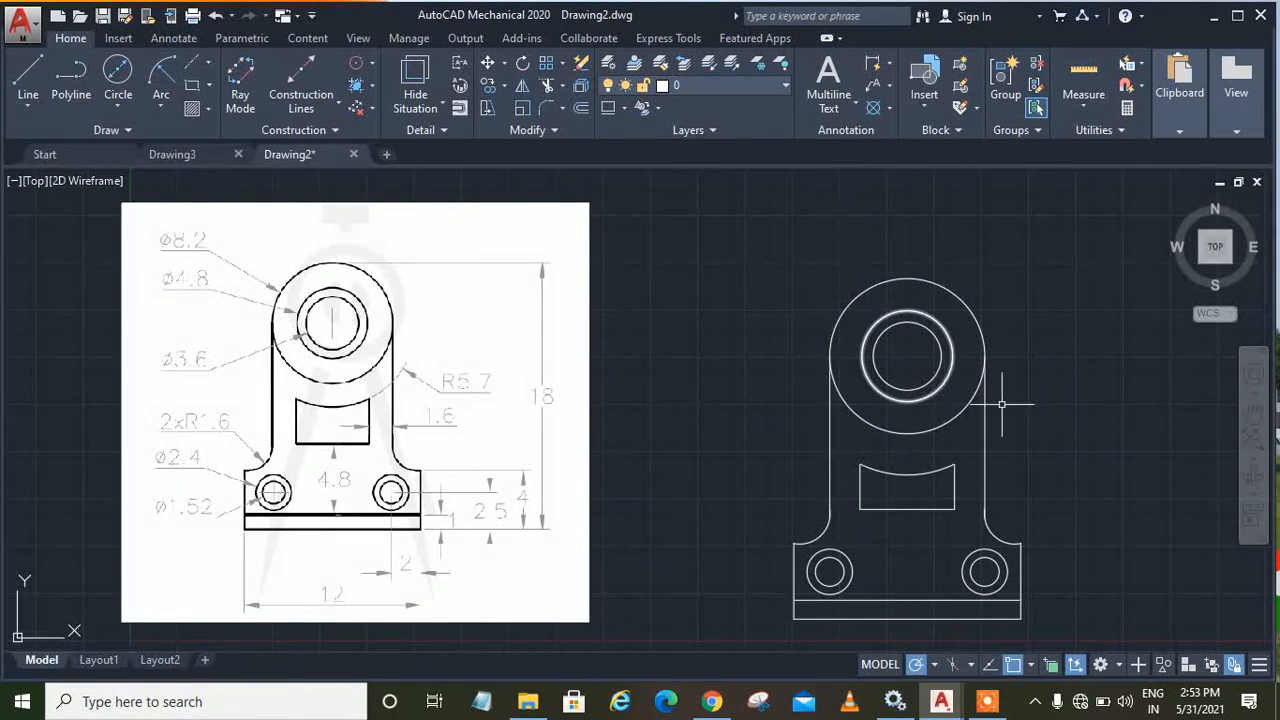
middle_drag(1026, 421, 961, 381)
scroll(961, 381, up, 1)
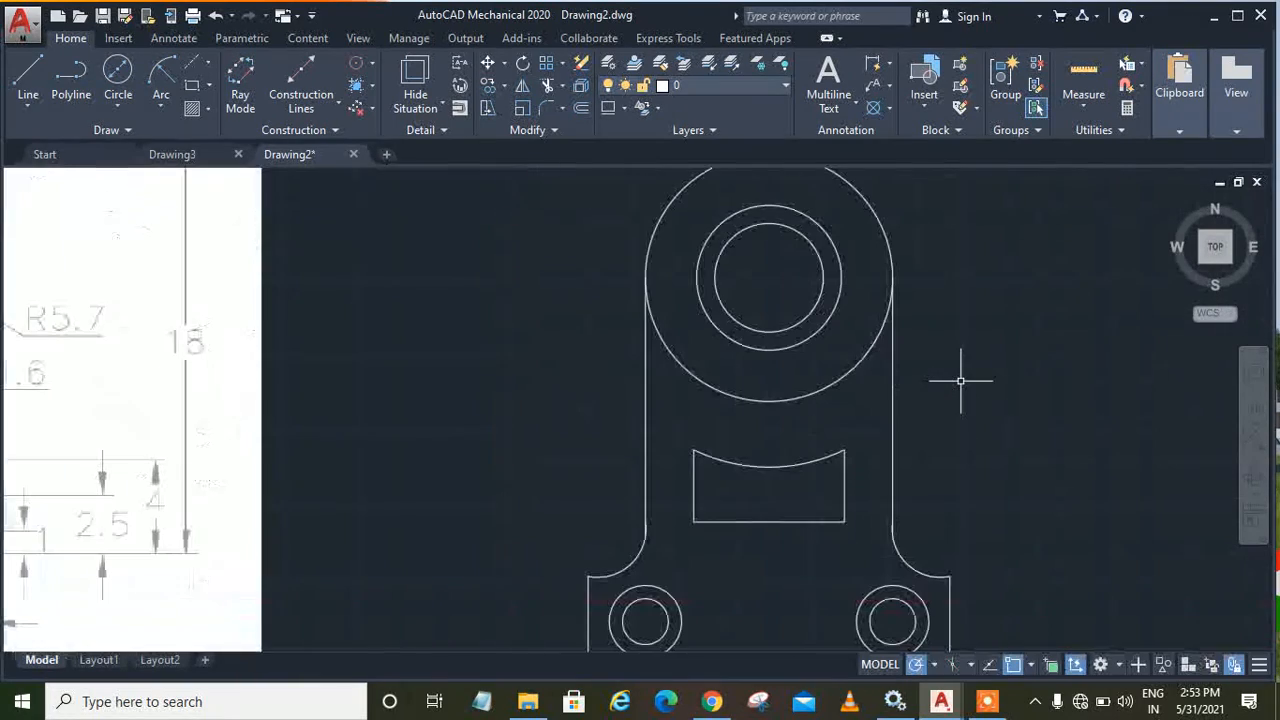
Step: Try adding a horizontal dimension across the full width of the base, placed just below its bottom edge
scroll(961, 381, down, 1)
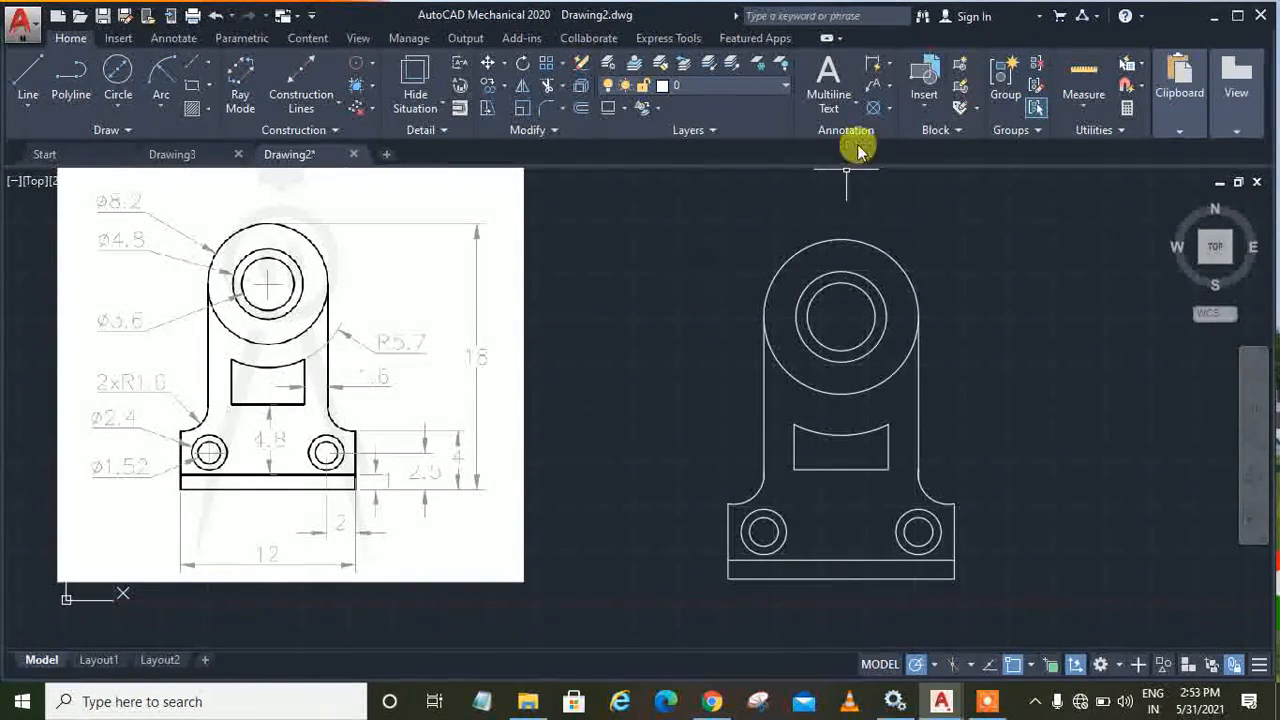
click(893, 67)
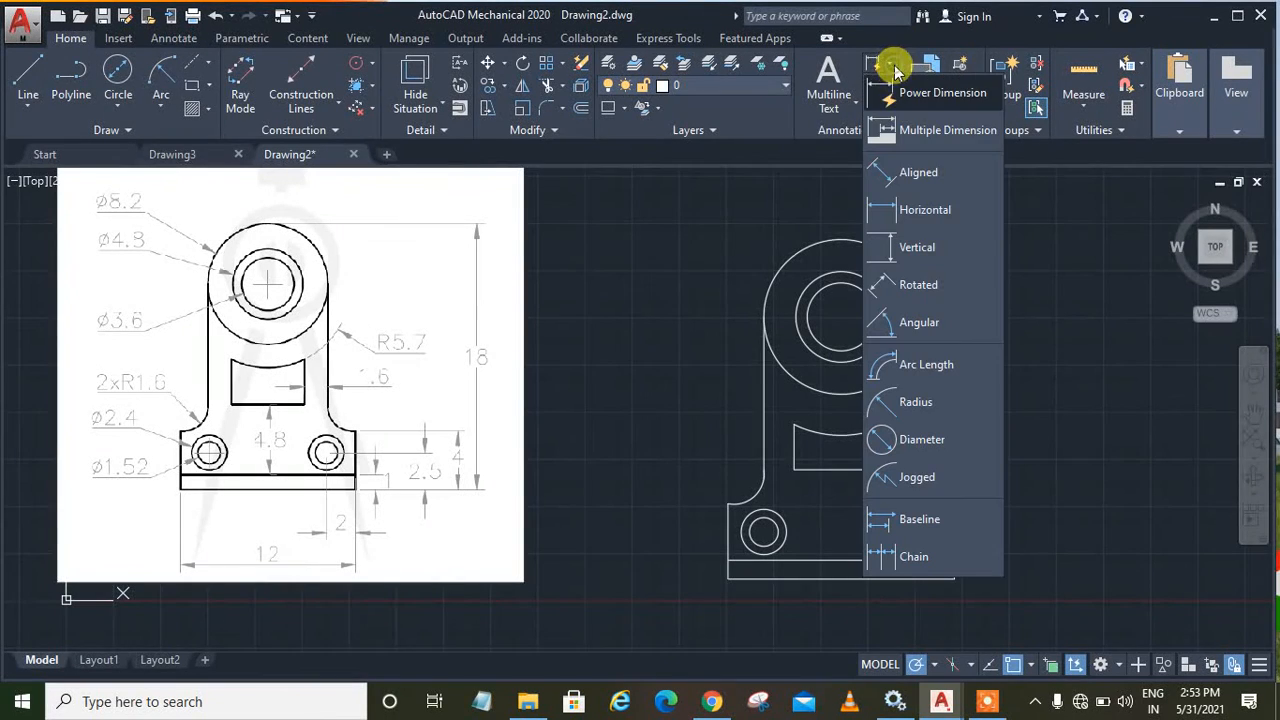
click(918, 212)
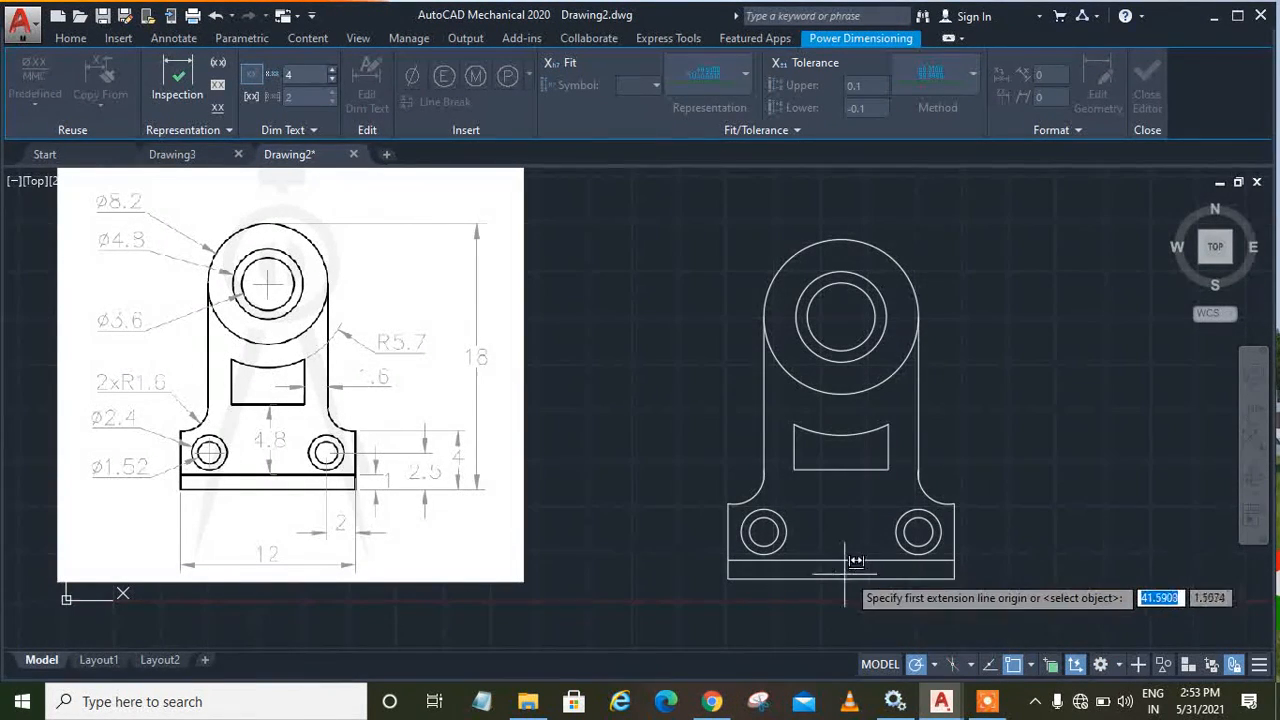
click(728, 578)
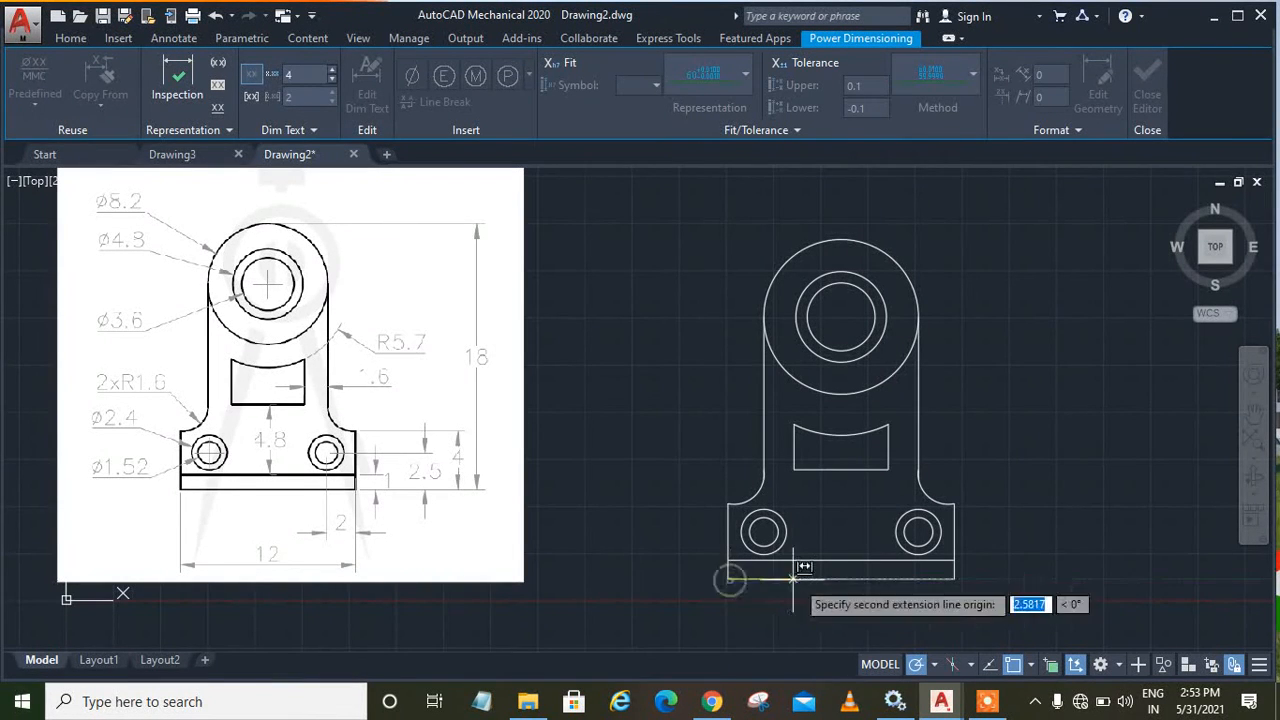
click(954, 578)
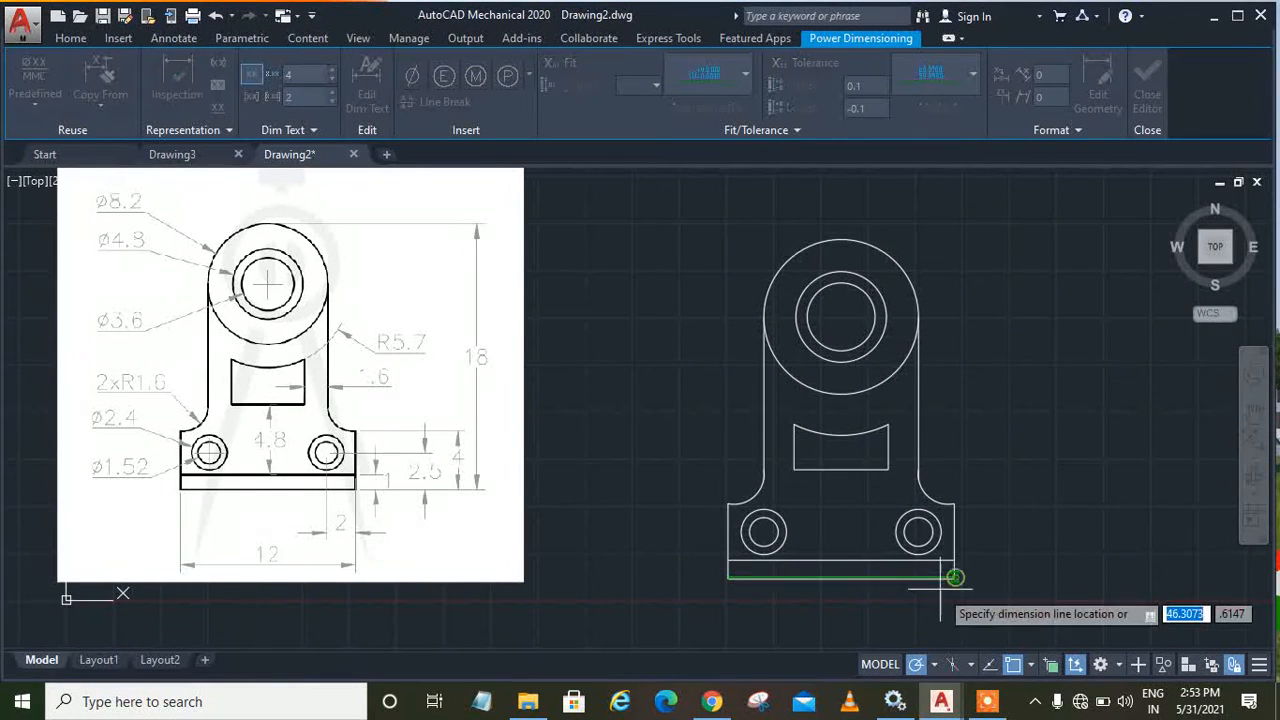
click(942, 620)
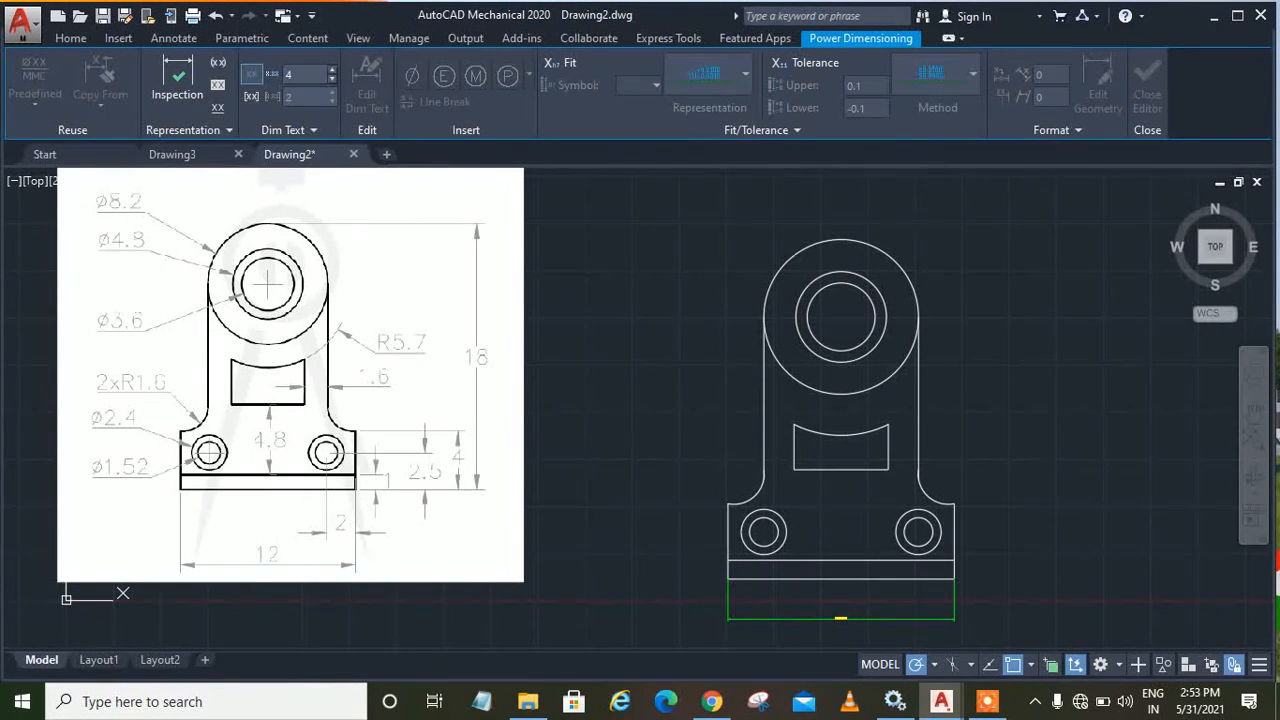
click(812, 487)
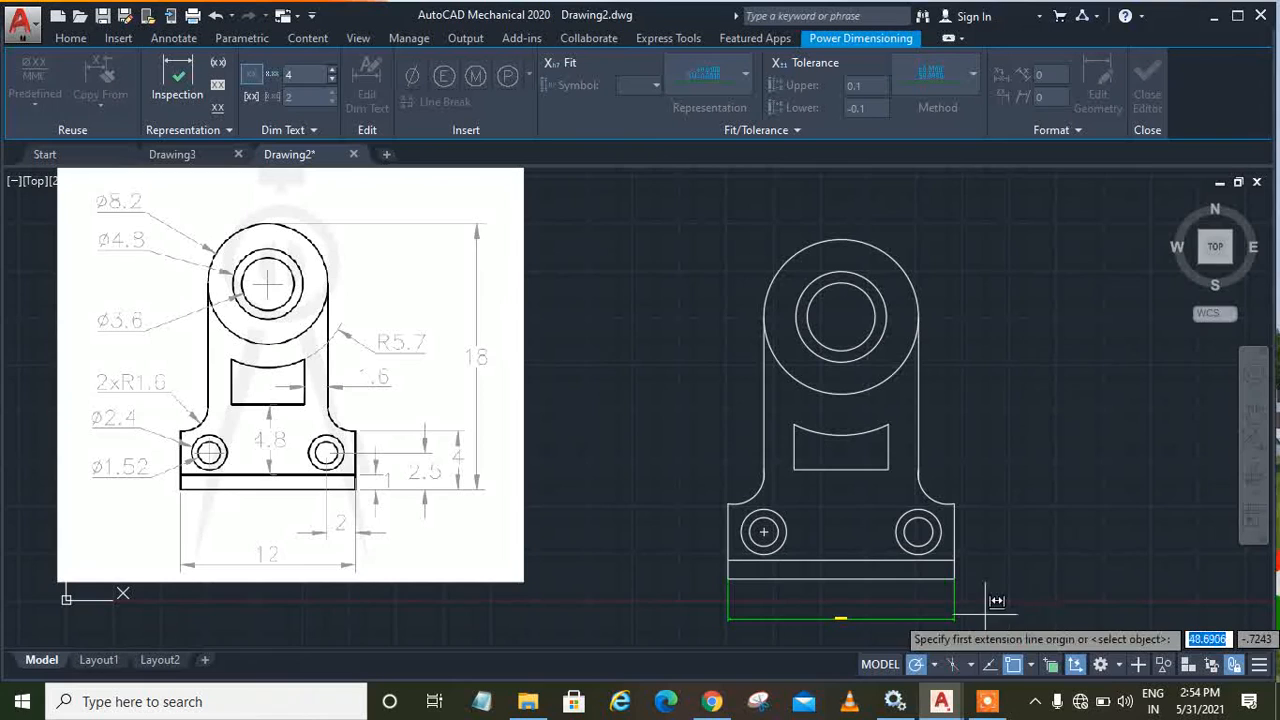
key(Escape)
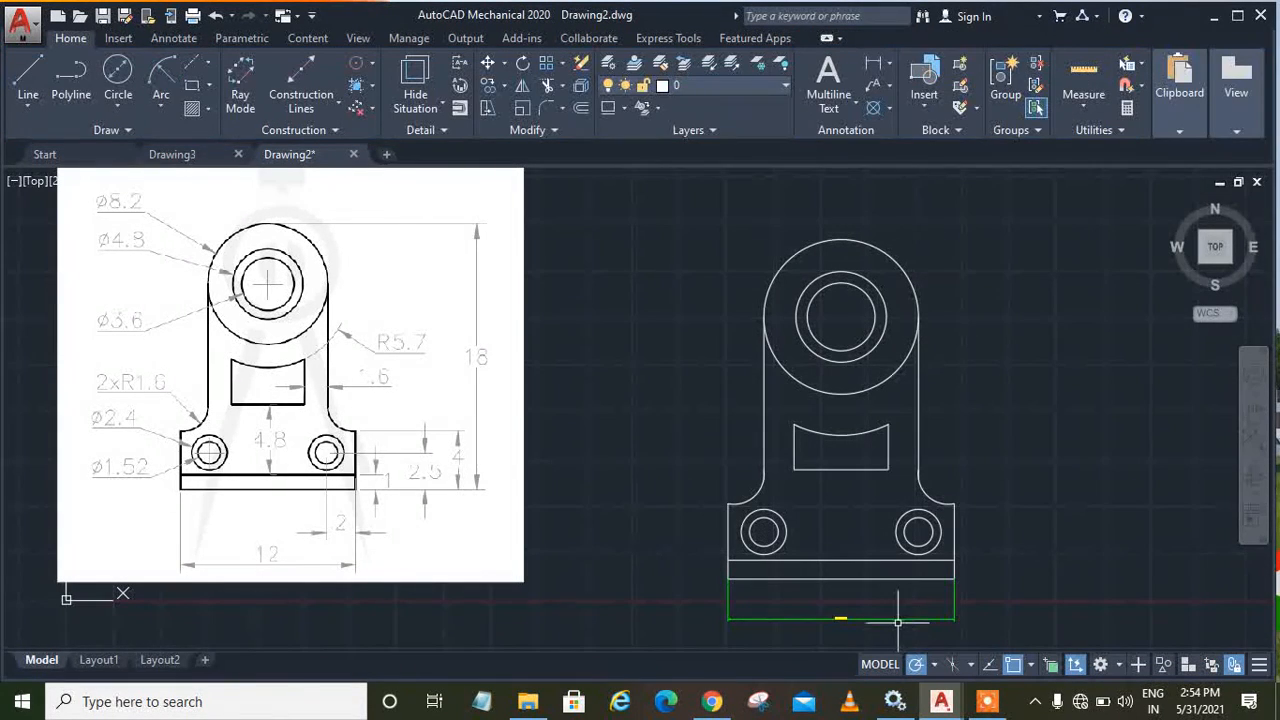
Step: Delete the horizontal dimension below the base
click(895, 619)
key(Delete)
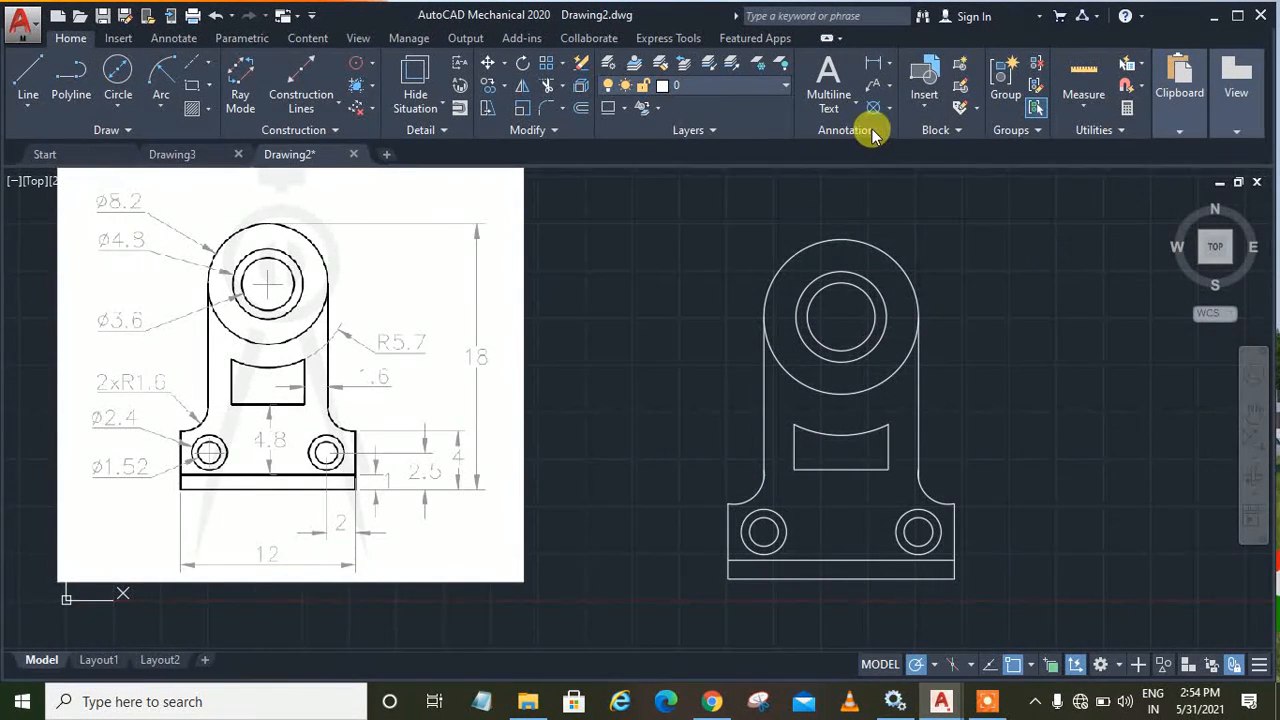
click(890, 64)
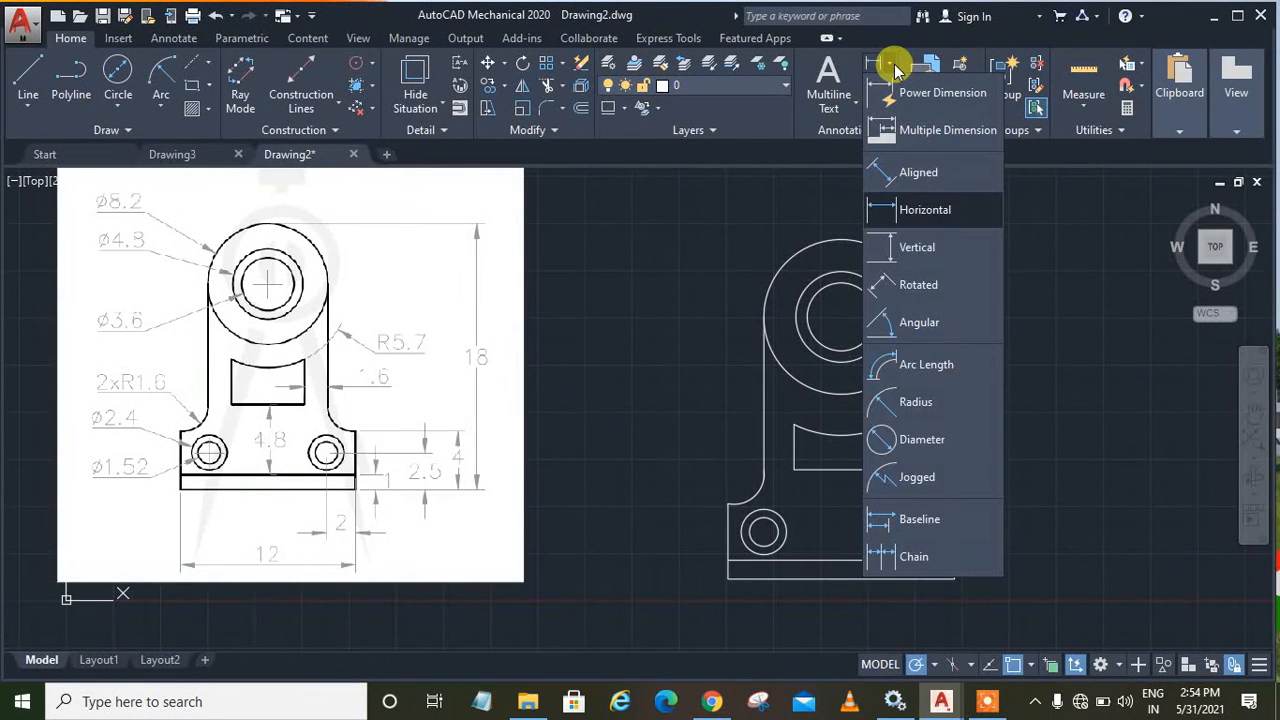
click(894, 64)
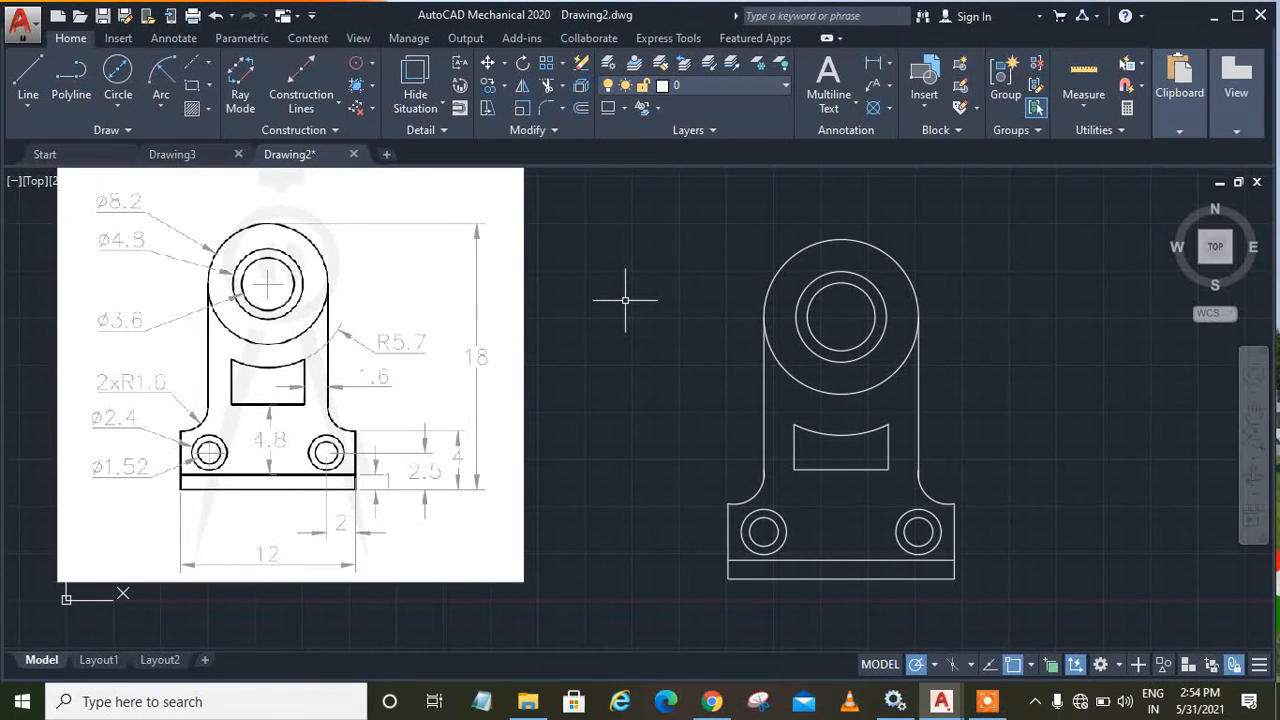
Step: Set the text height of the Annotative dimension style to .3000
text(d)
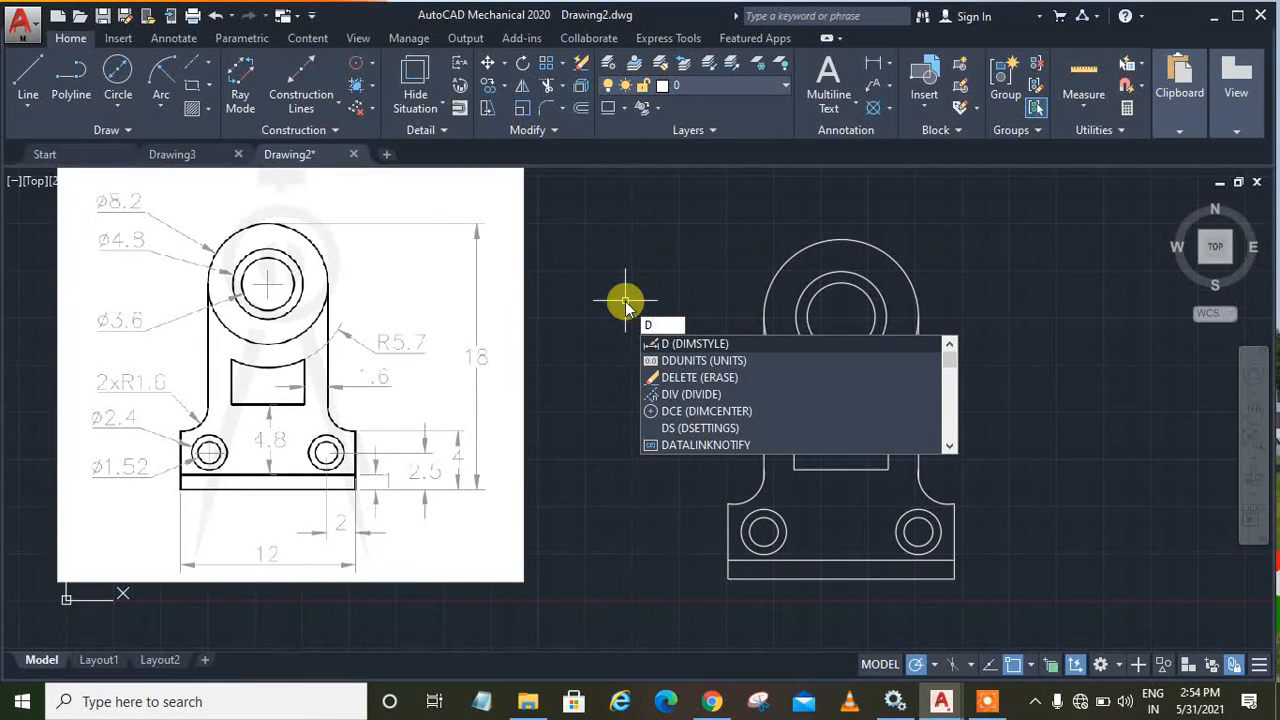
click(692, 344)
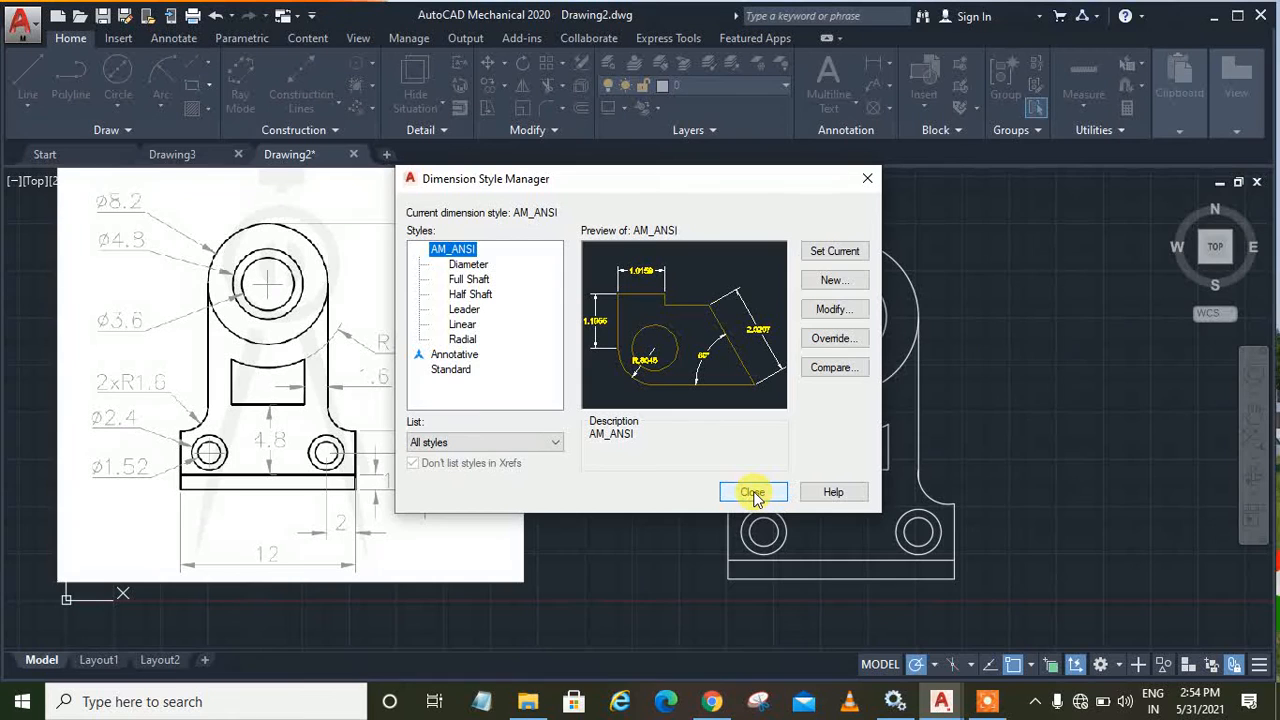
click(455, 354)
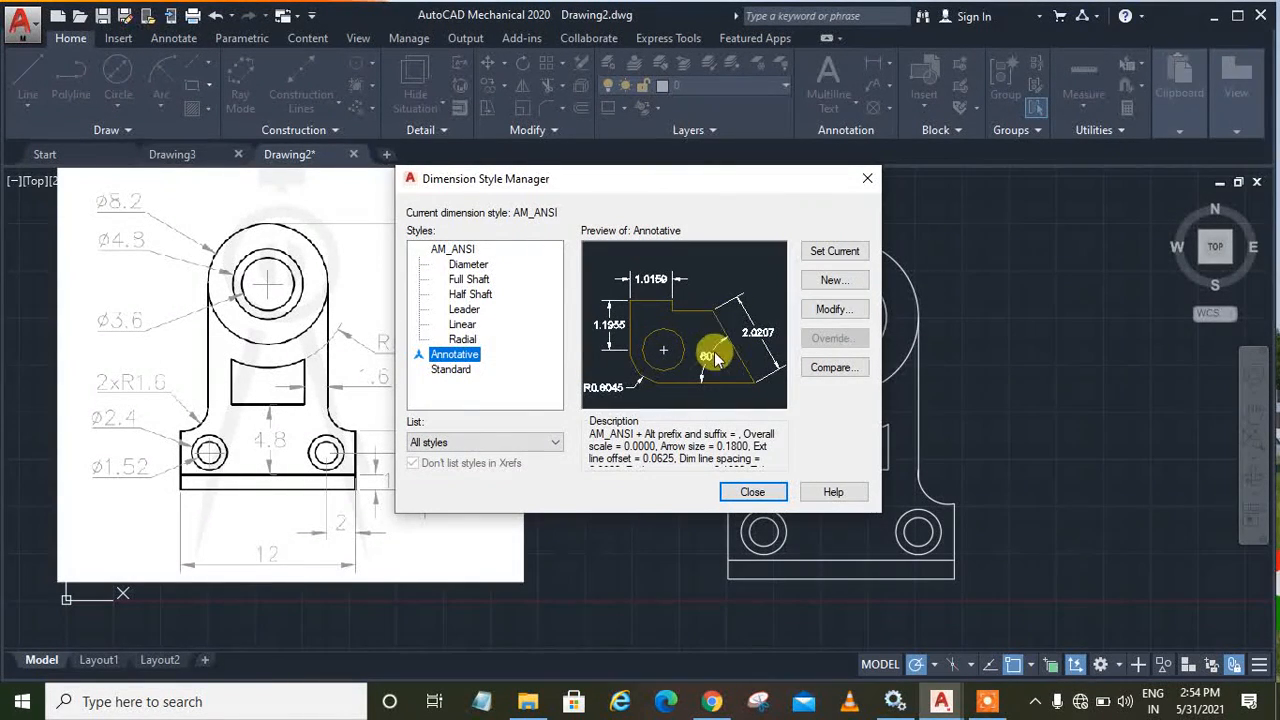
click(834, 310)
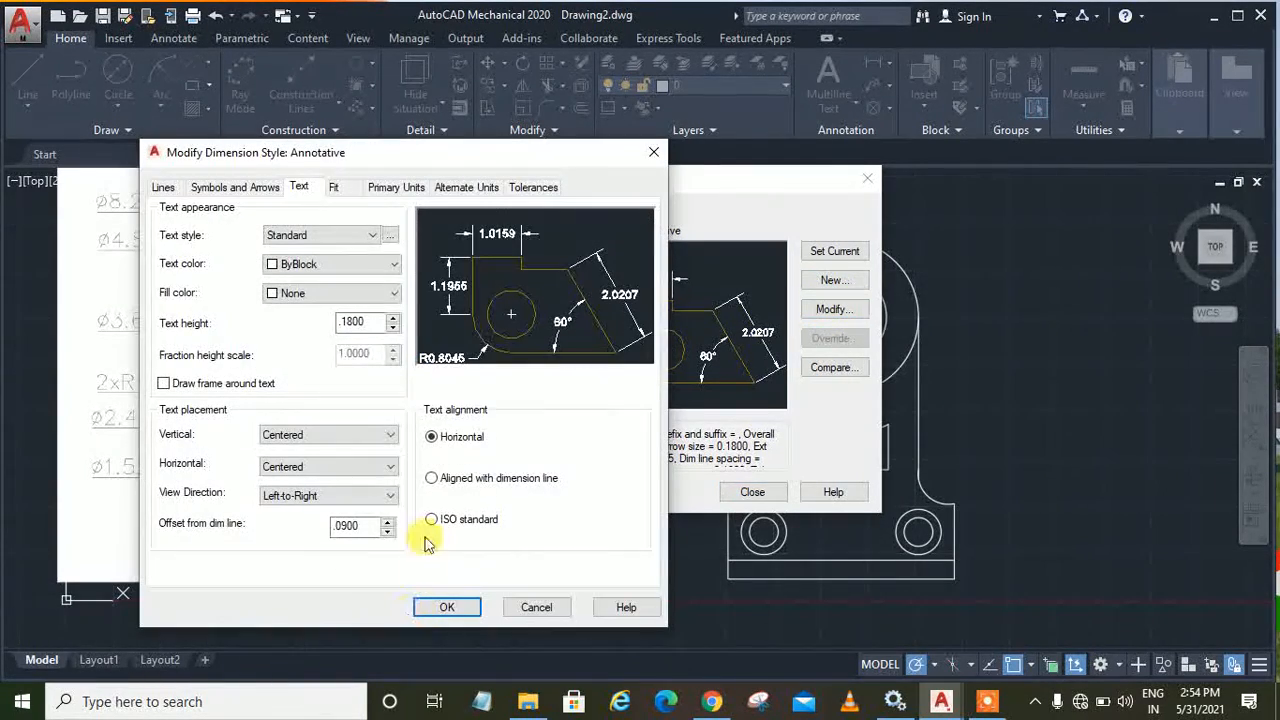
double_click(350, 322)
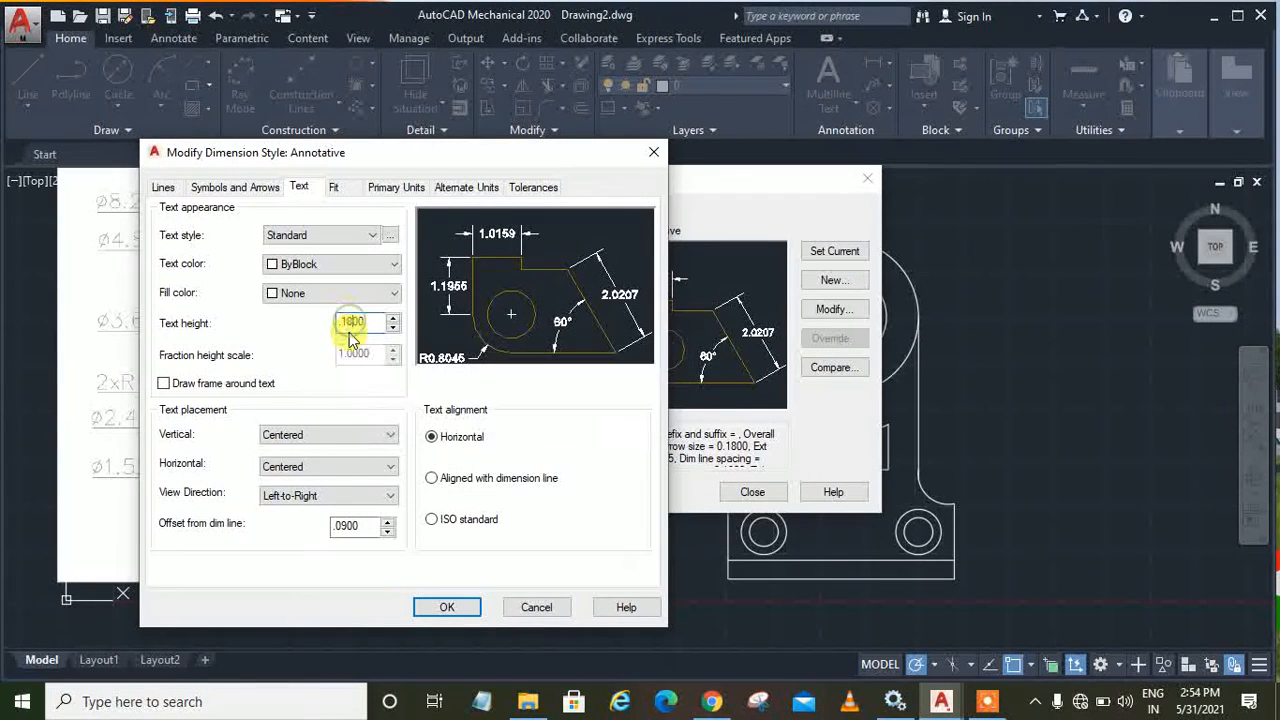
key(BackSpace)
key(BackSpace)
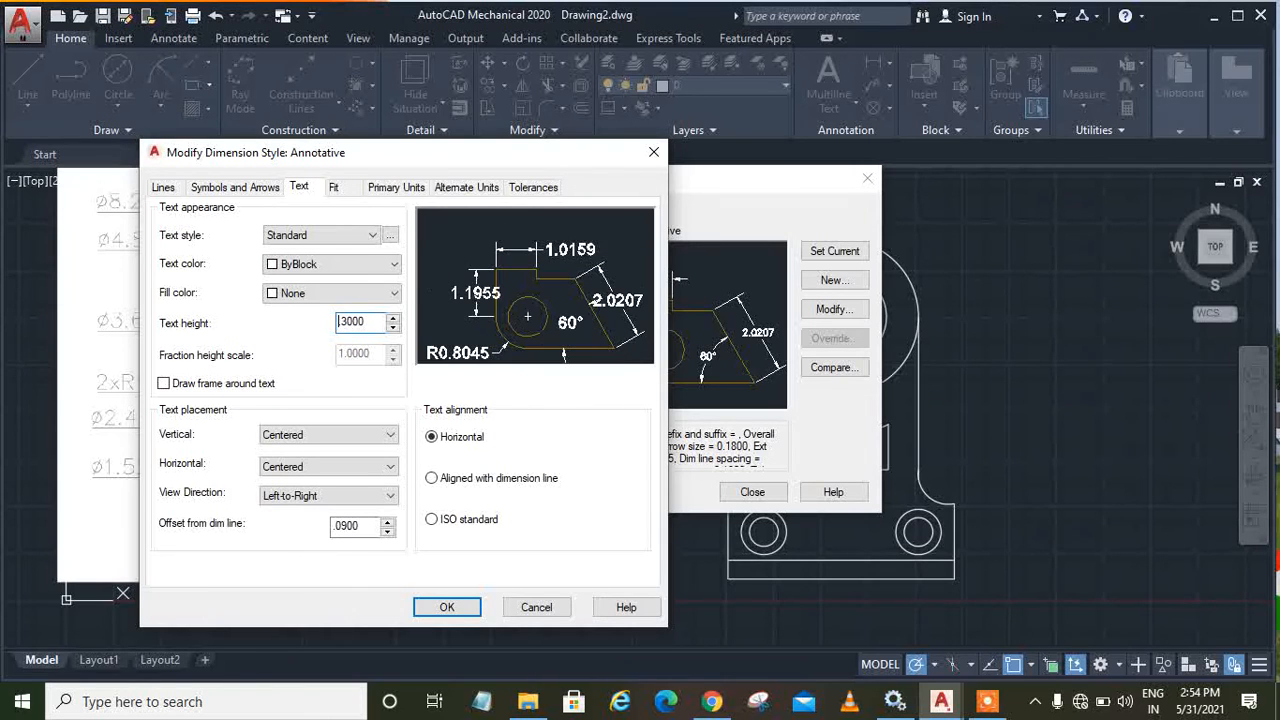
click(447, 607)
click(752, 491)
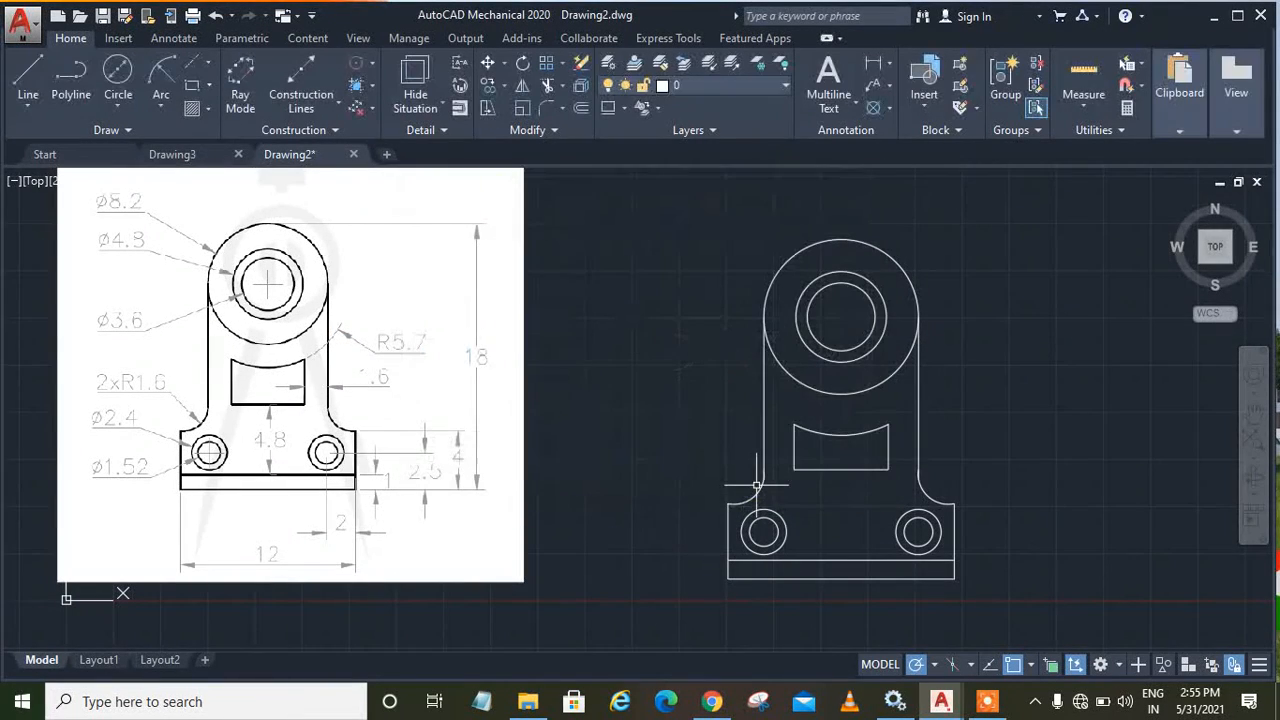
Step: Try dimensioning the base's overall width again between its two bottom corners, with the dimension line below the bracket
click(872, 62)
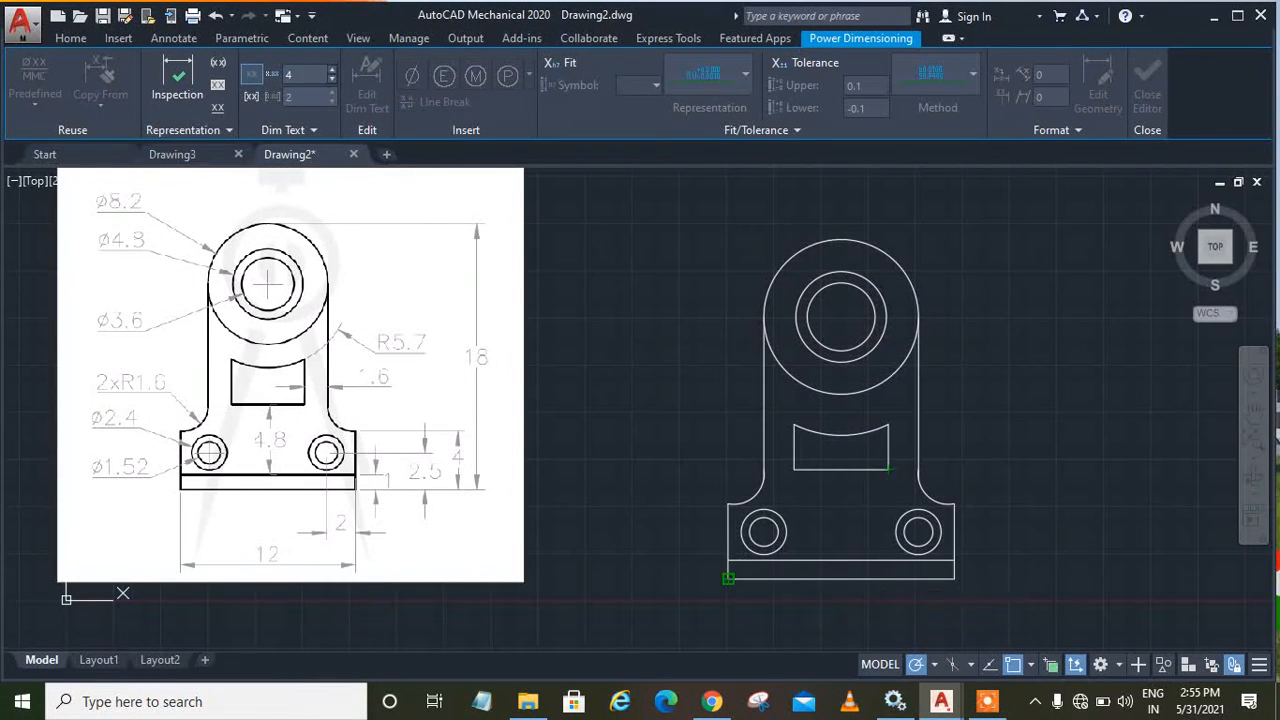
click(954, 579)
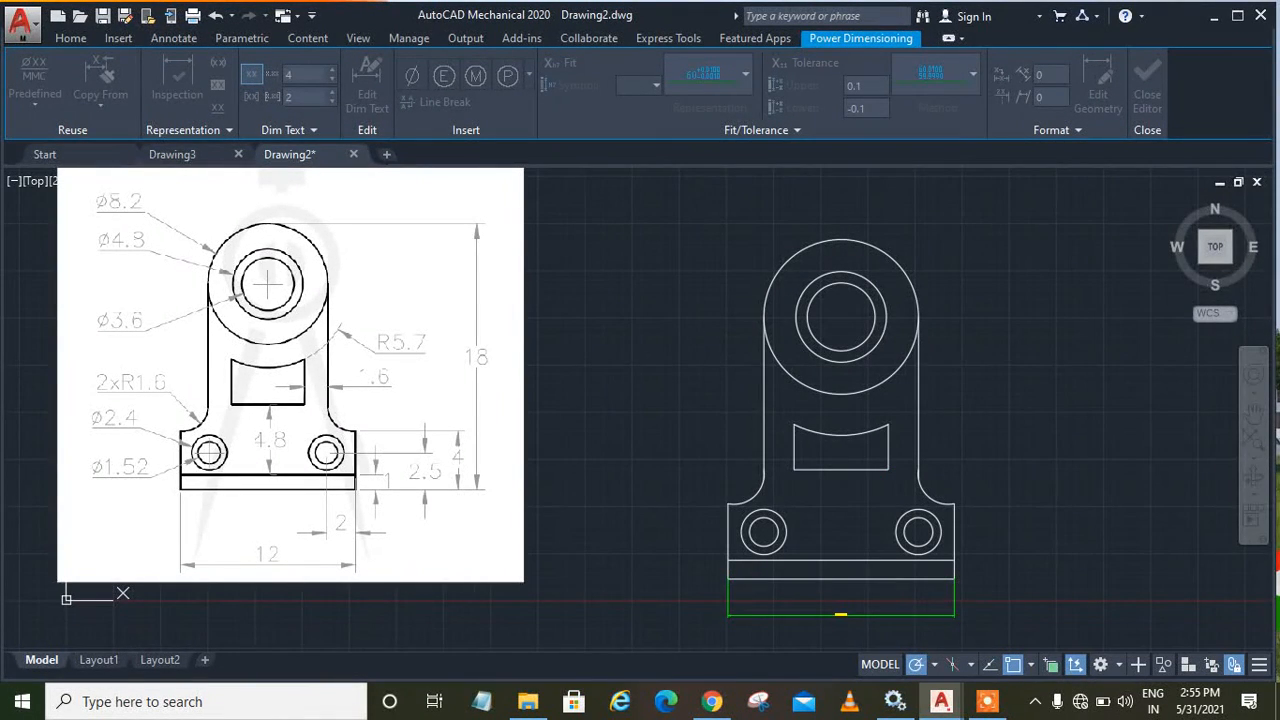
click(936, 615)
click(936, 612)
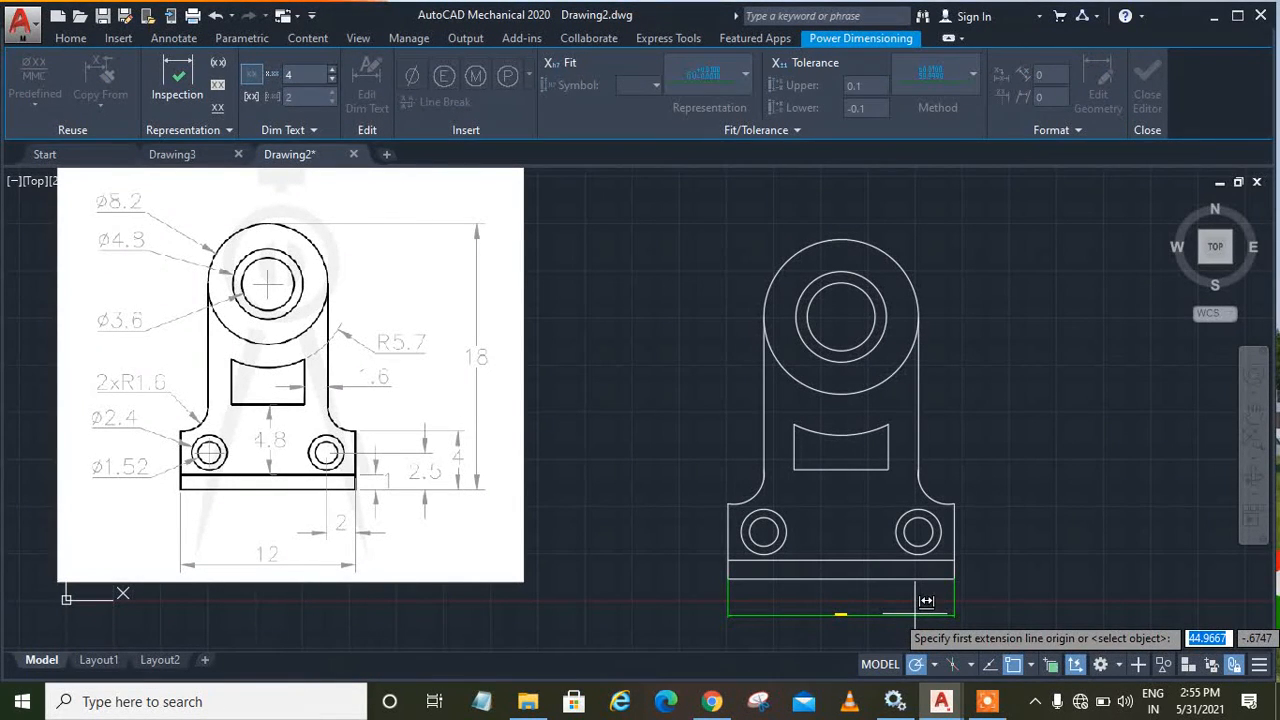
key(Escape)
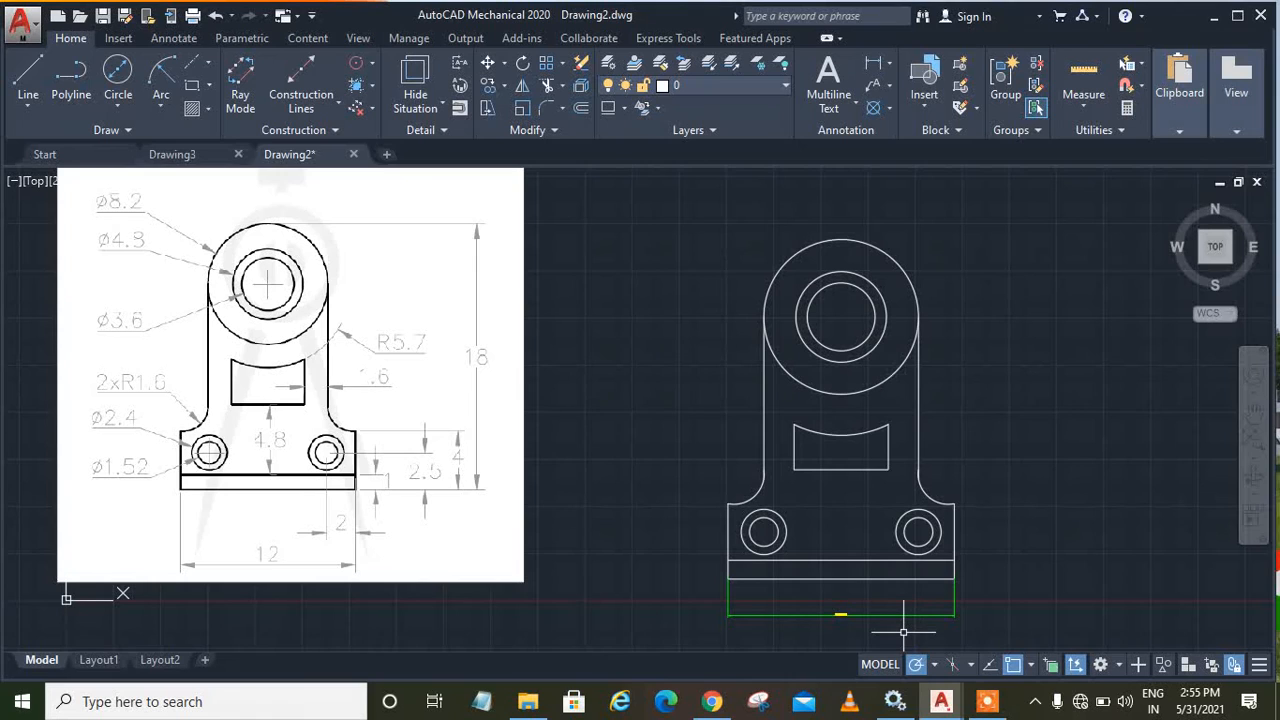
Step: Make Annotative the current dimension style, keeping its text settings
text(D)
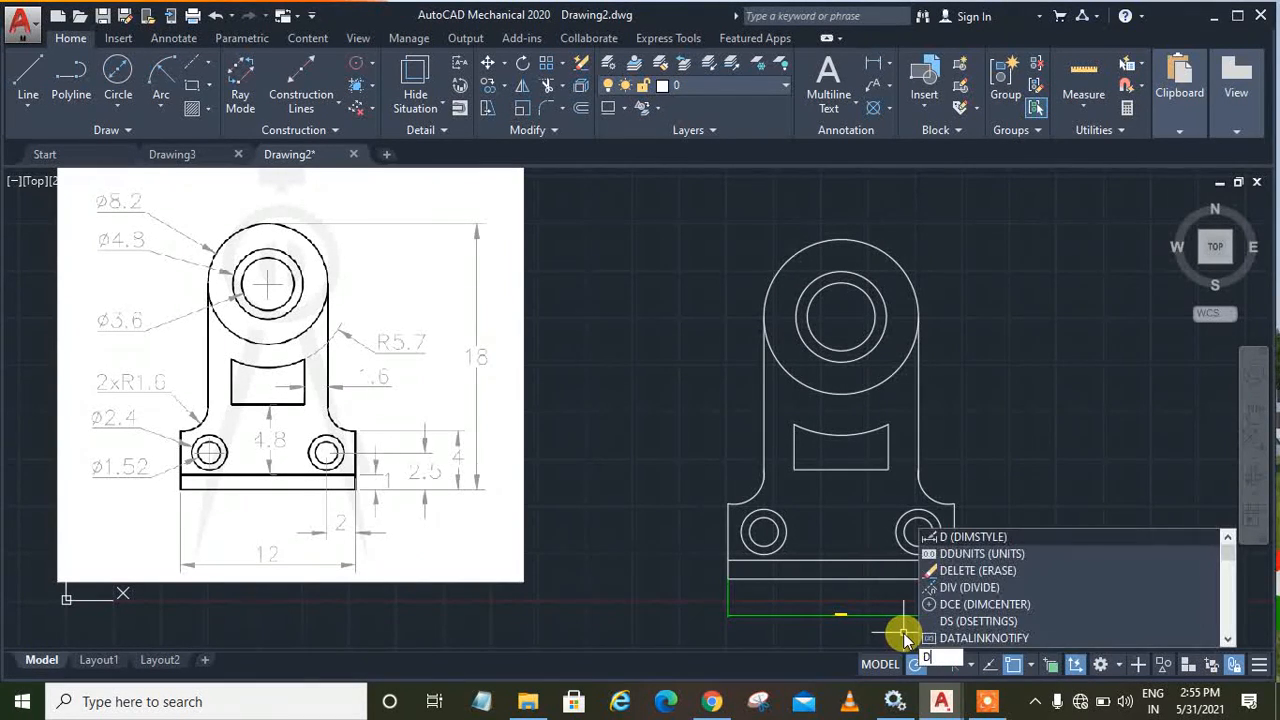
key(Return)
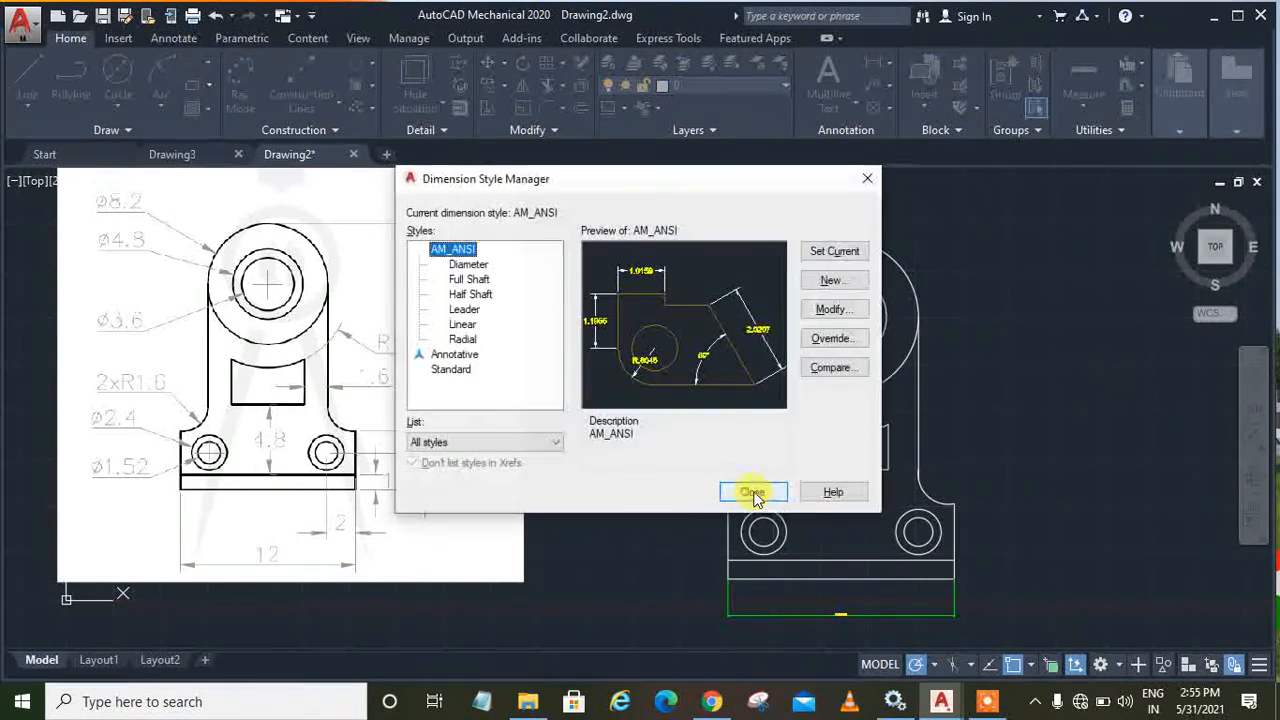
click(486, 354)
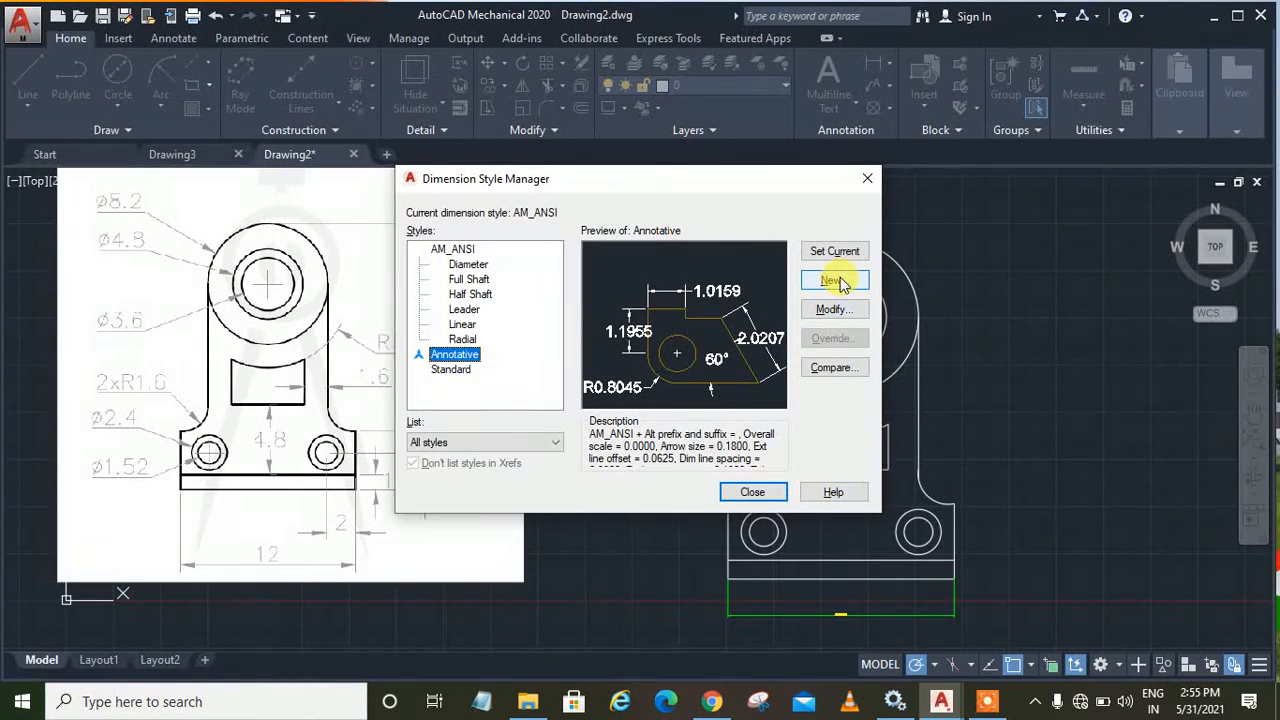
click(834, 309)
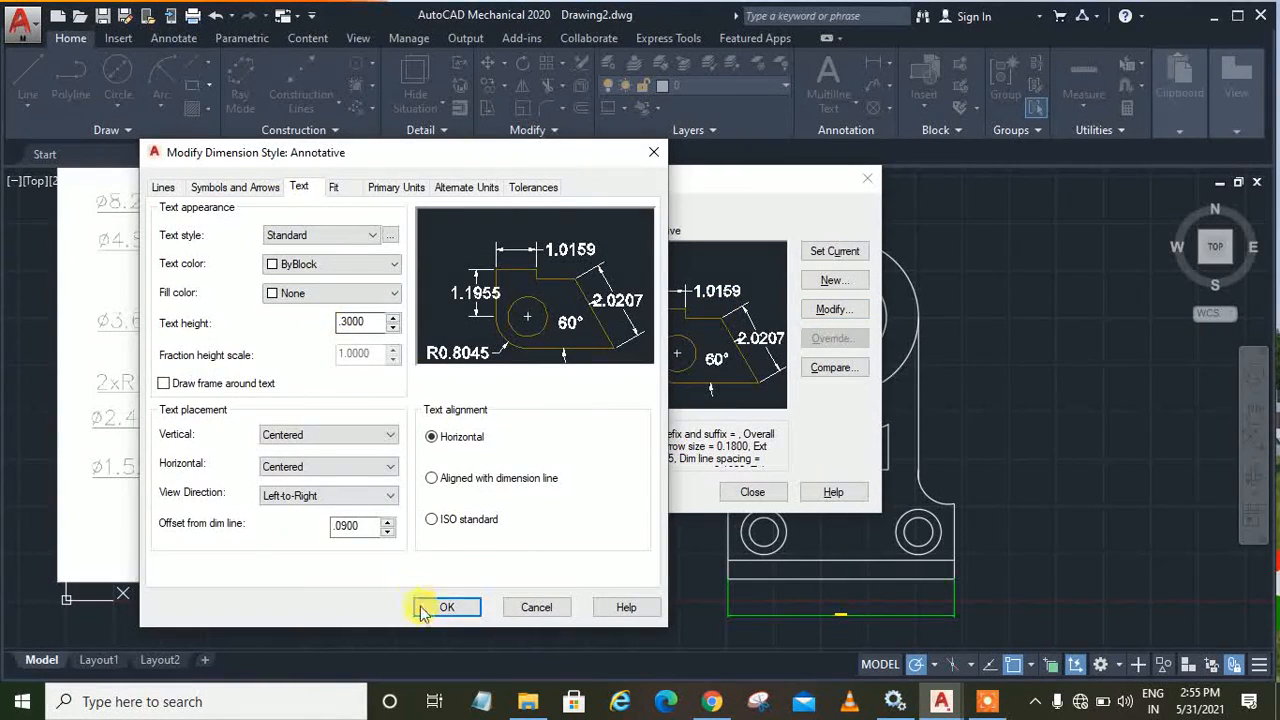
click(447, 607)
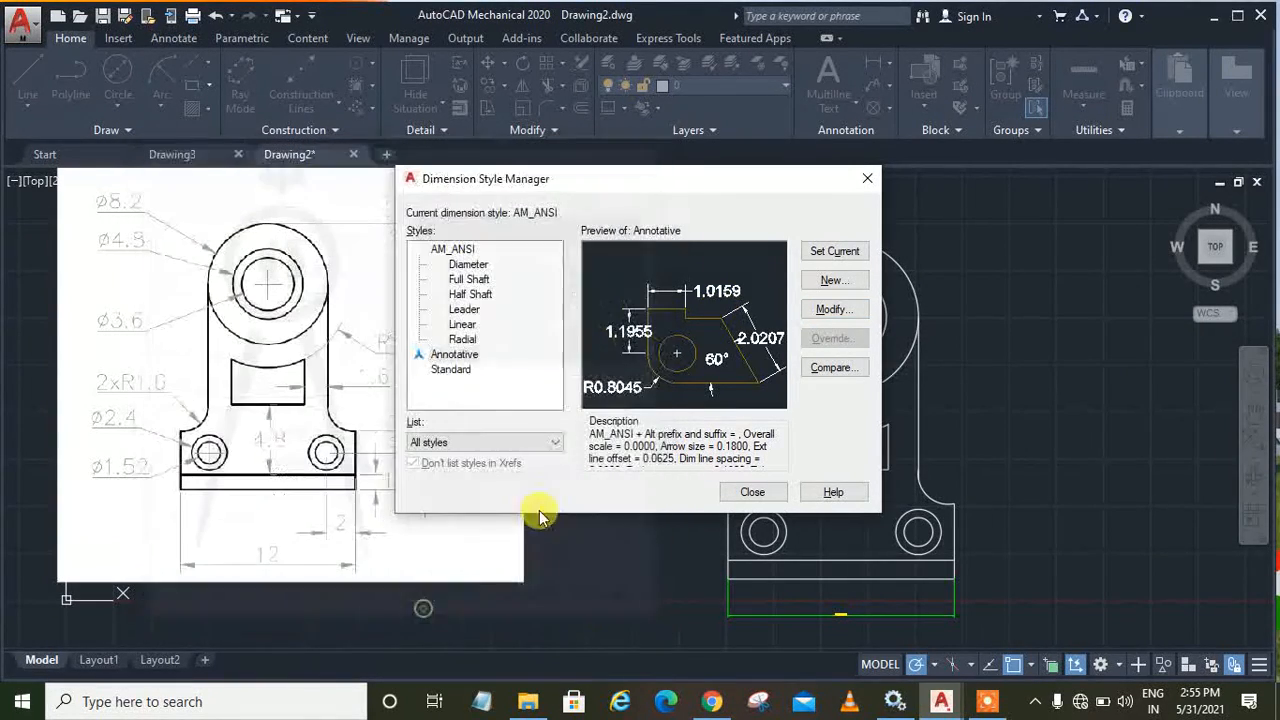
click(835, 252)
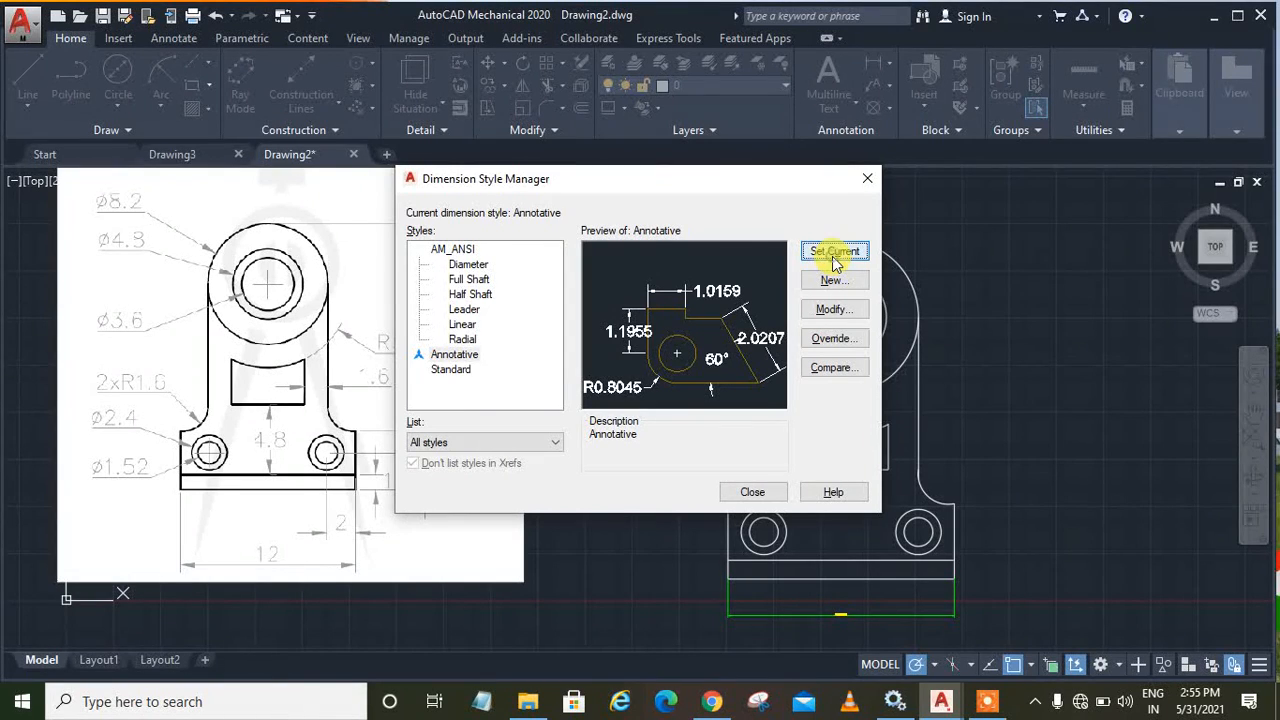
click(749, 490)
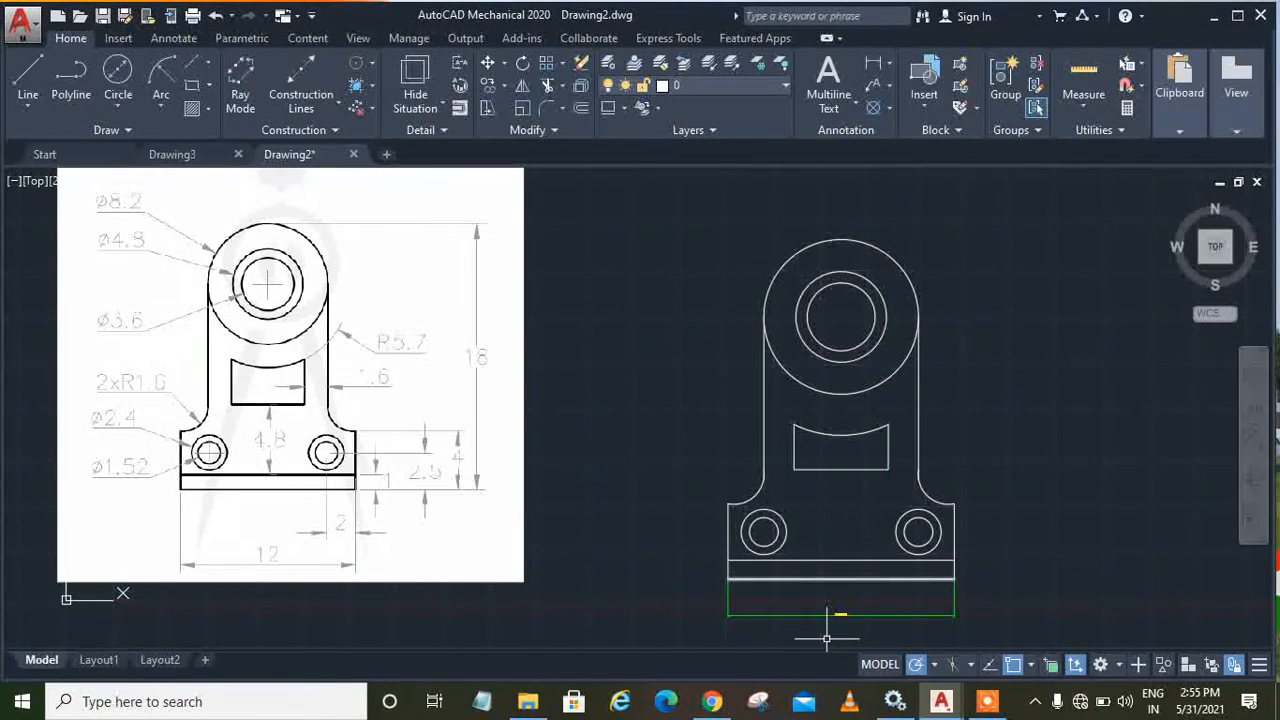
Step: Delete the base-width dimension that was placed in the old dimension style
click(882, 612)
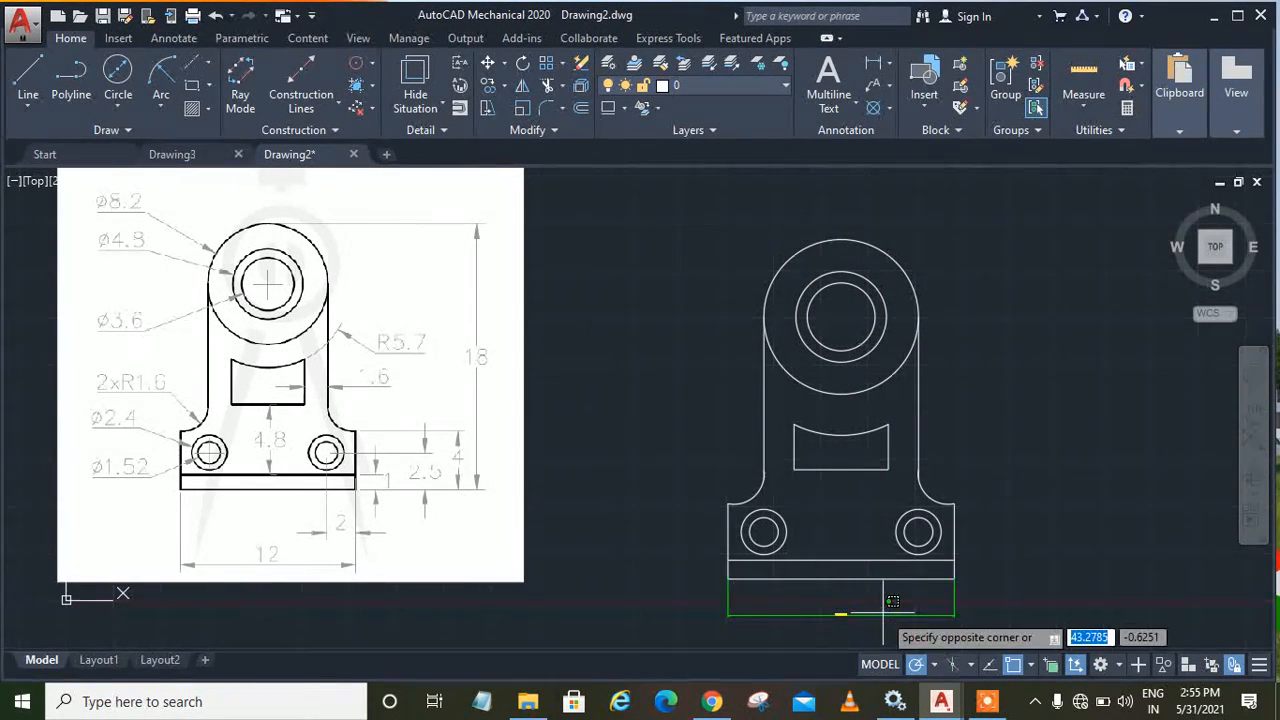
click(884, 613)
click(869, 616)
key(Delete)
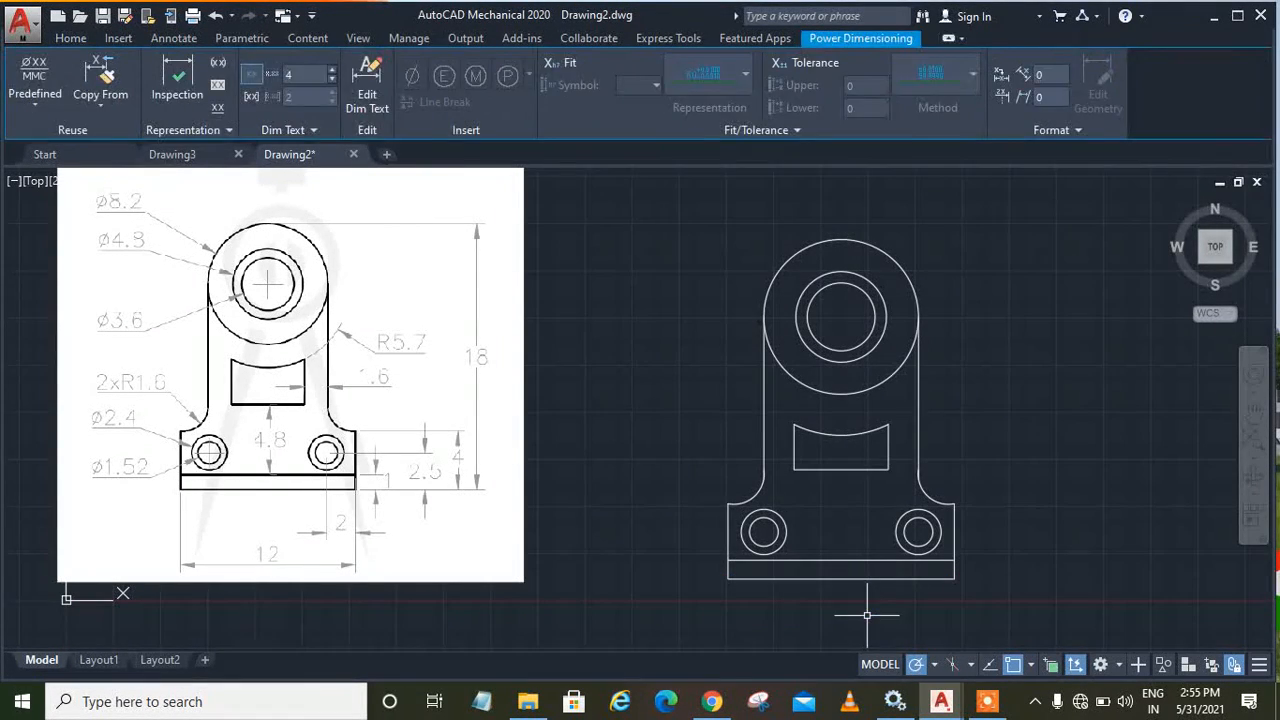
Step: Add a horizontal dimension between the base's two bottom corners, with its dimension line below the bracket
click(877, 64)
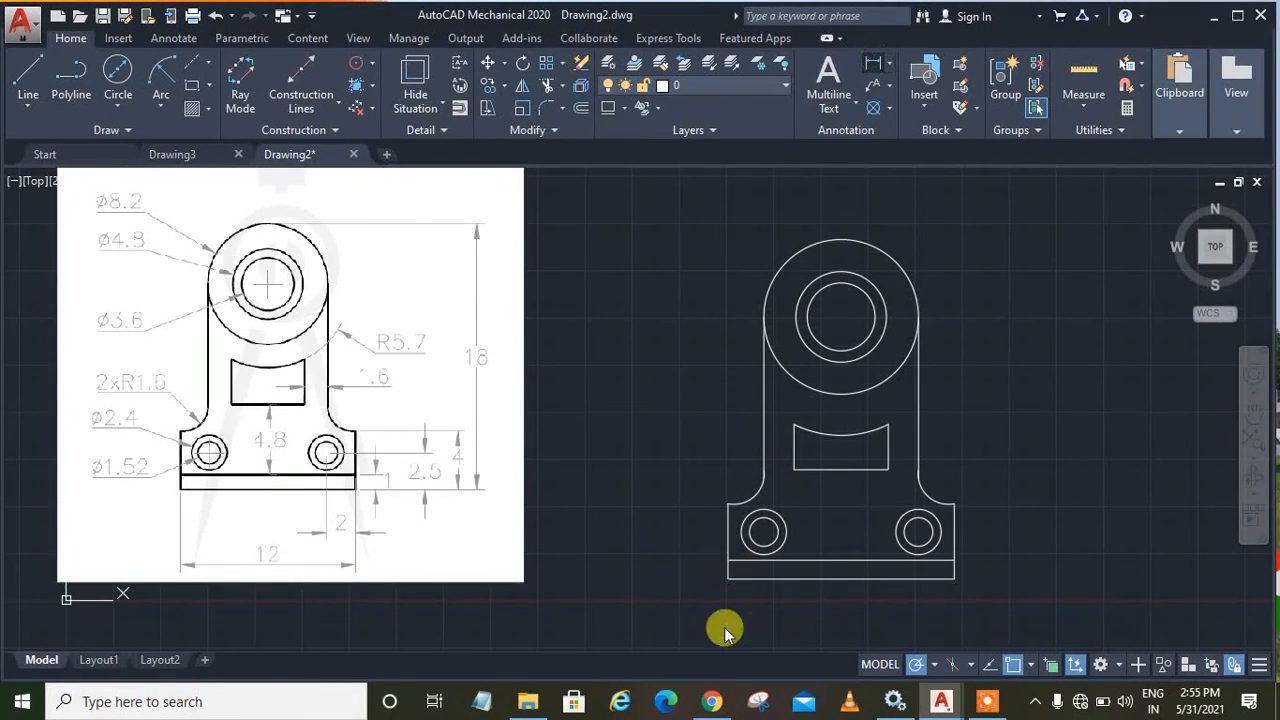
click(729, 578)
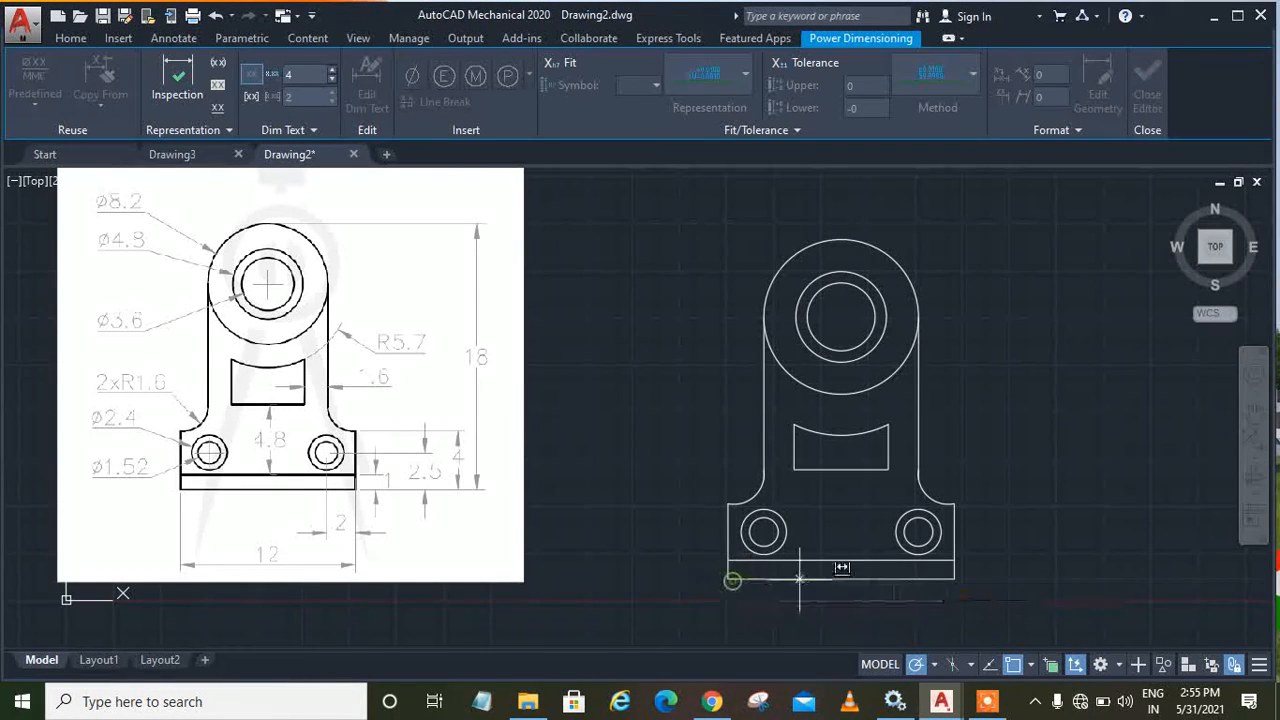
click(955, 577)
click(934, 616)
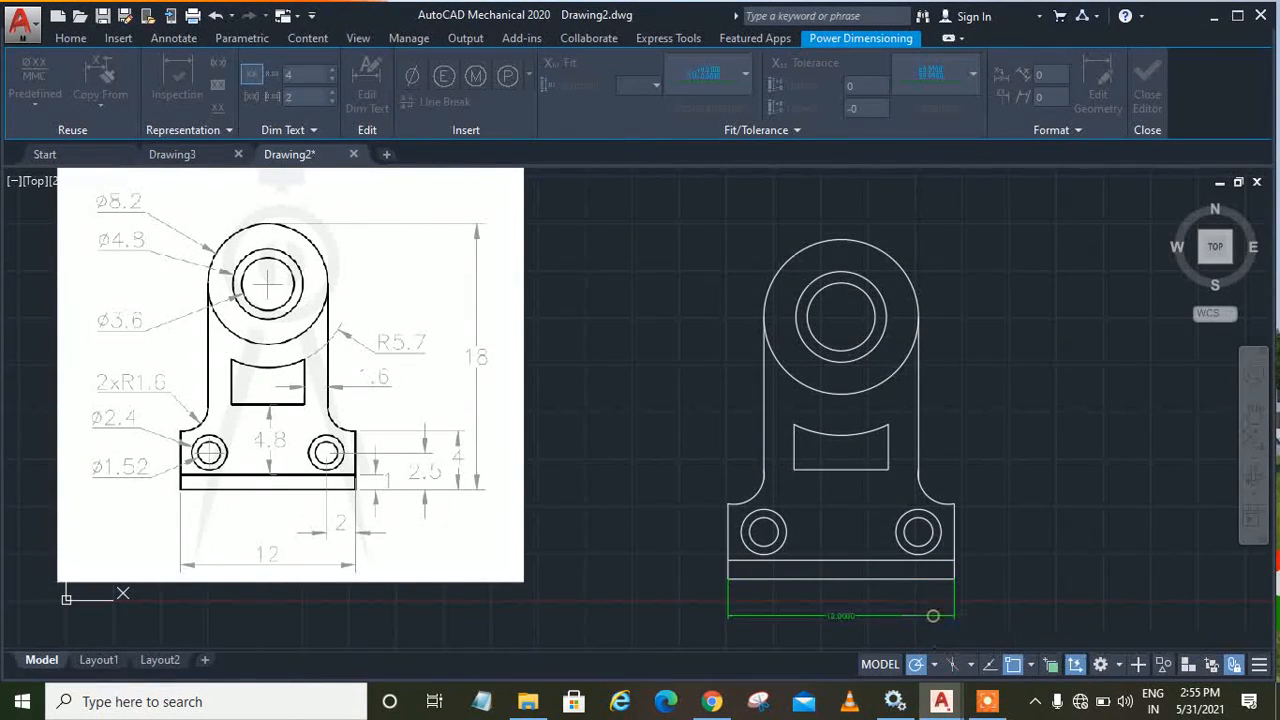
key(Return)
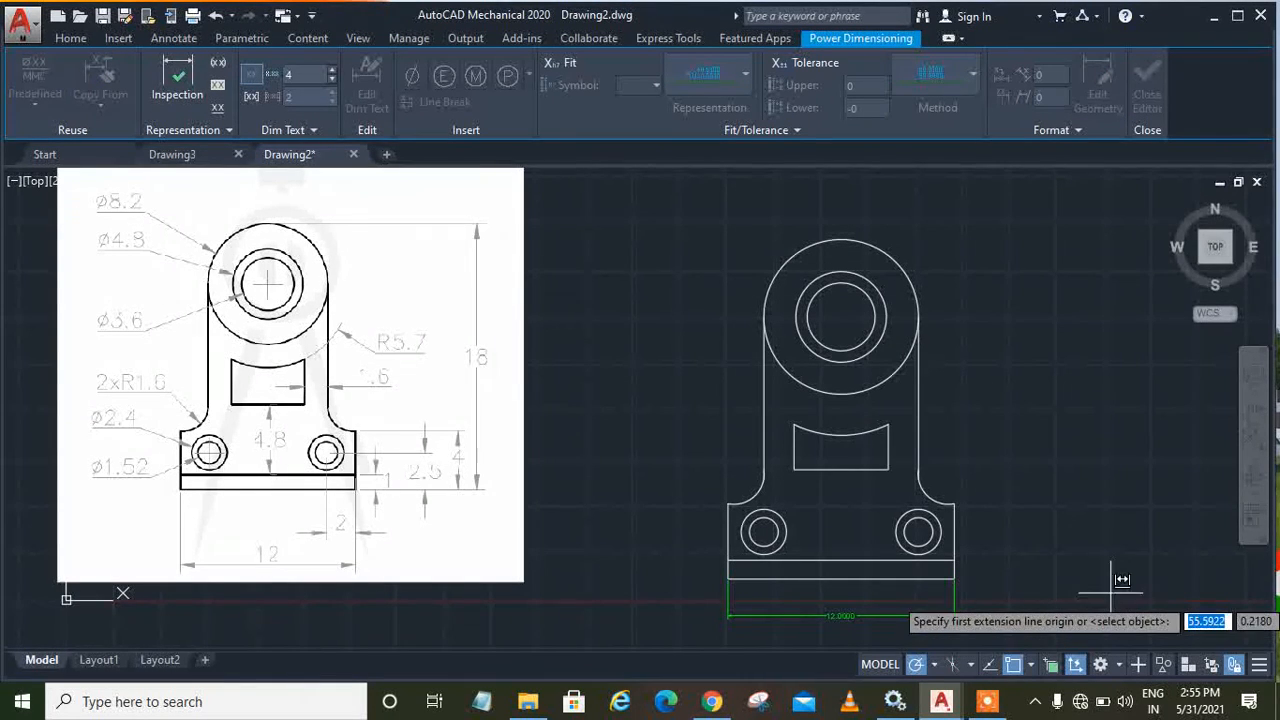
key(Escape)
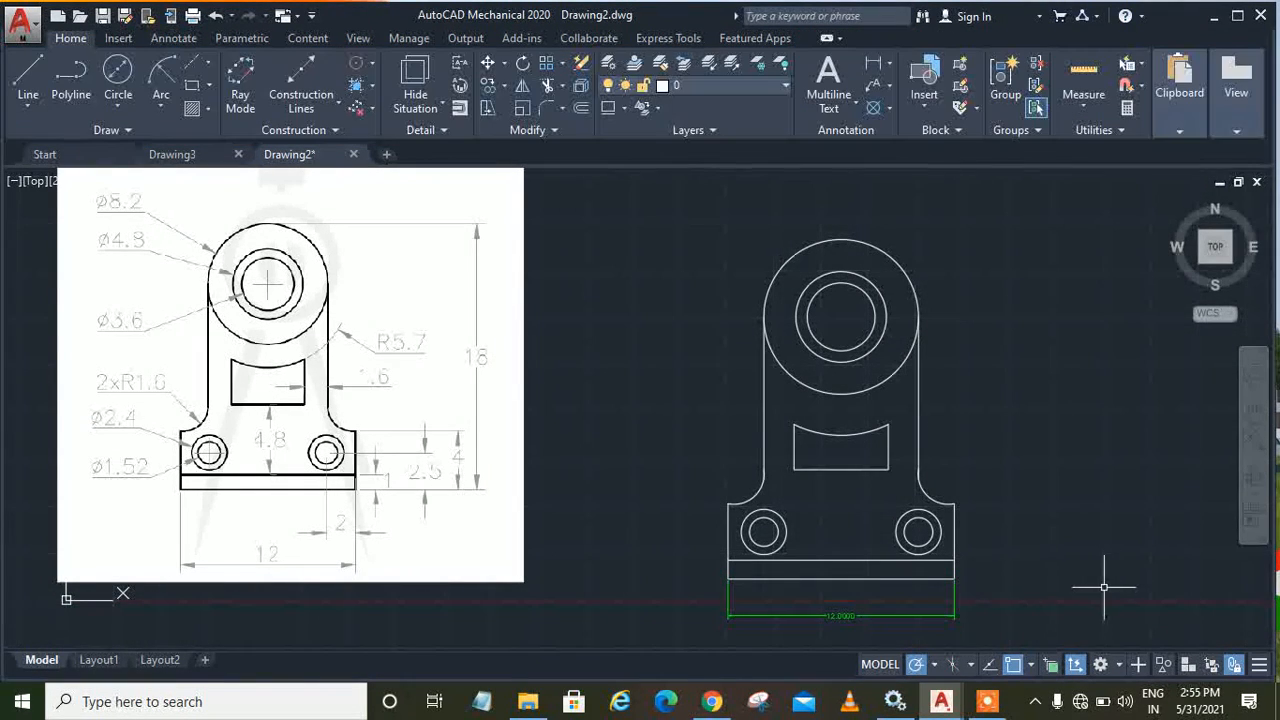
click(985, 703)
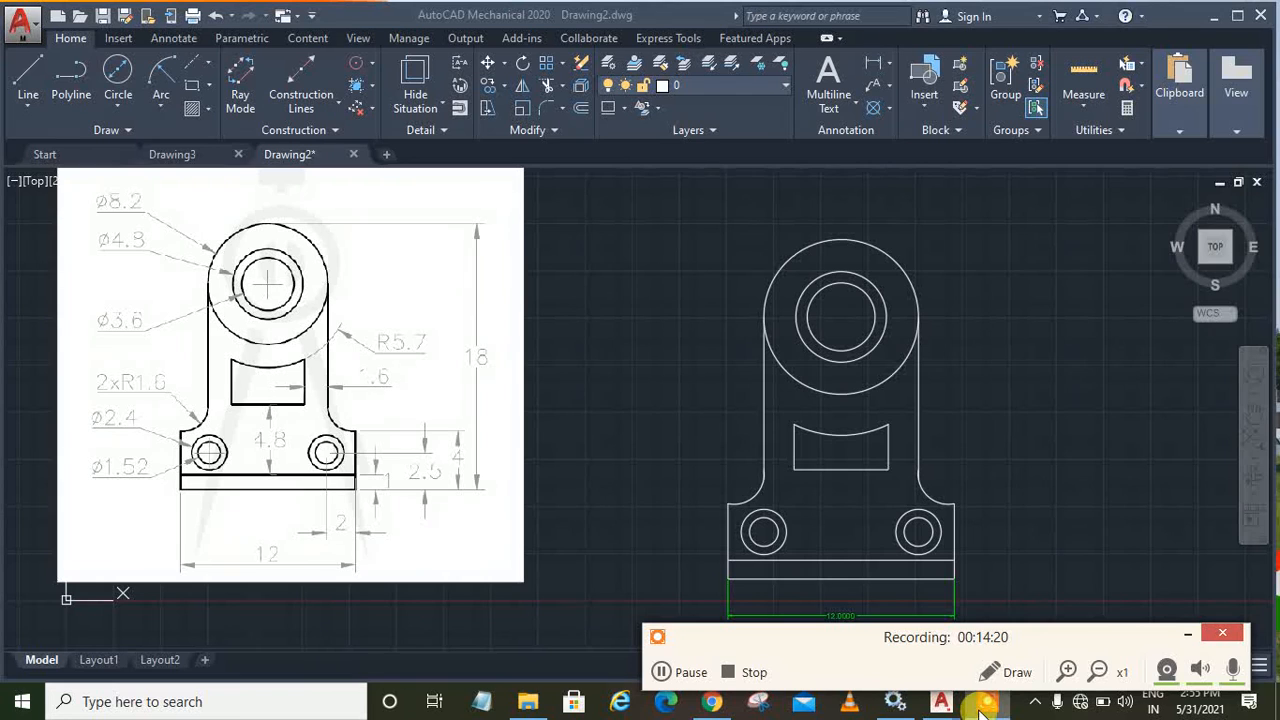